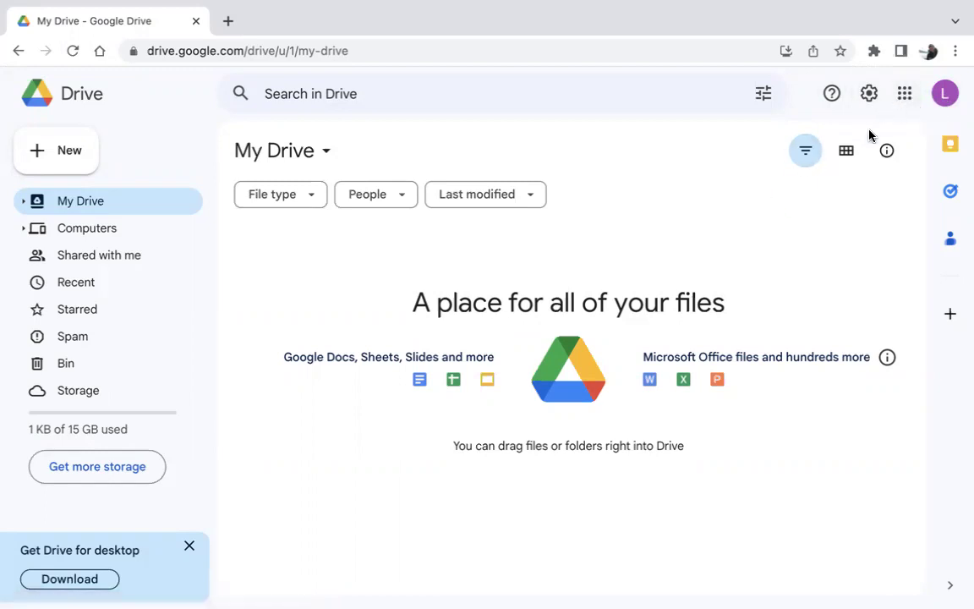
Open Drive from the Google apps list and dismiss the tips about search chips
click(903, 99)
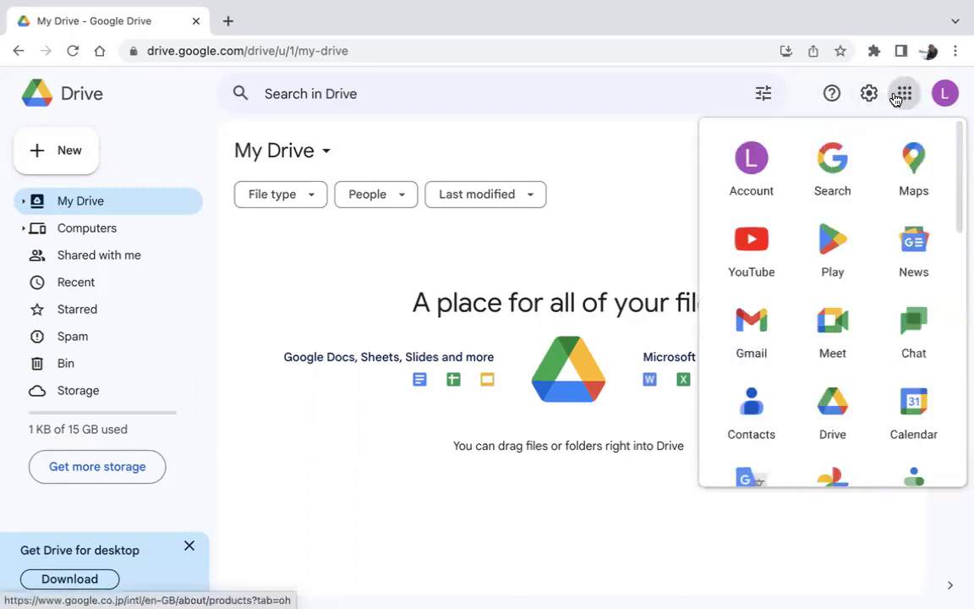
click(833, 408)
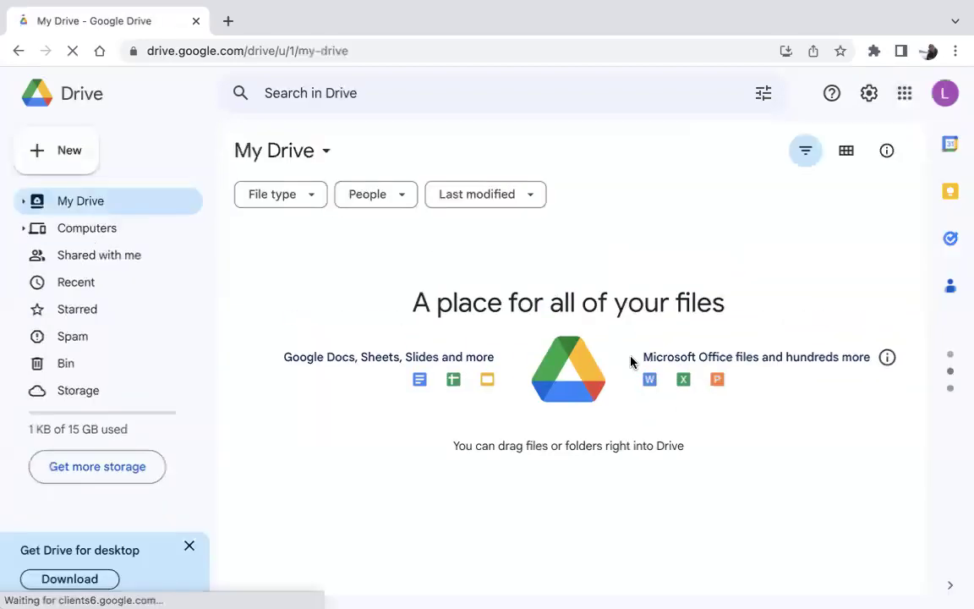
click(904, 93)
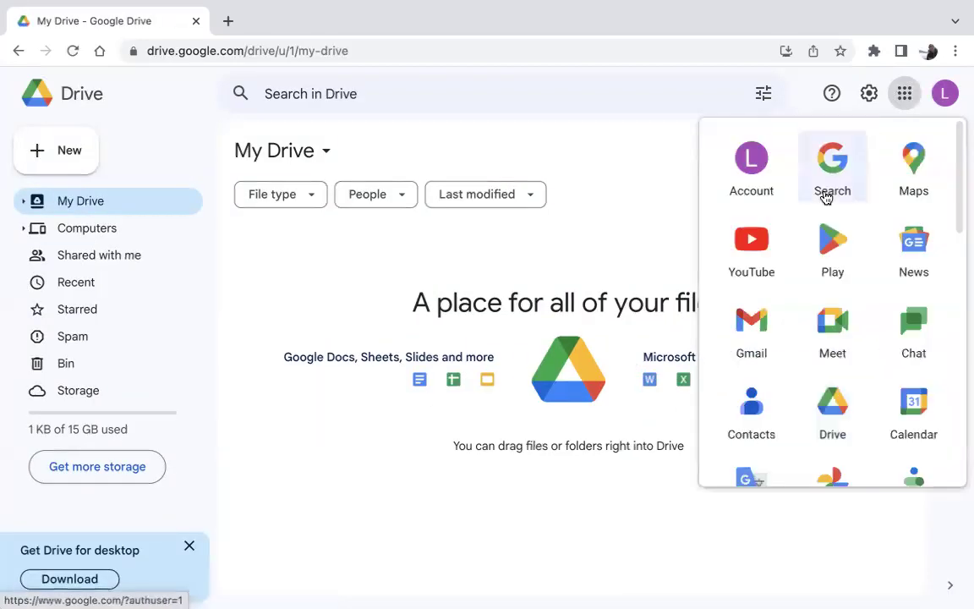
scroll(774, 290, down, 2)
scroll(775, 291, down, 1)
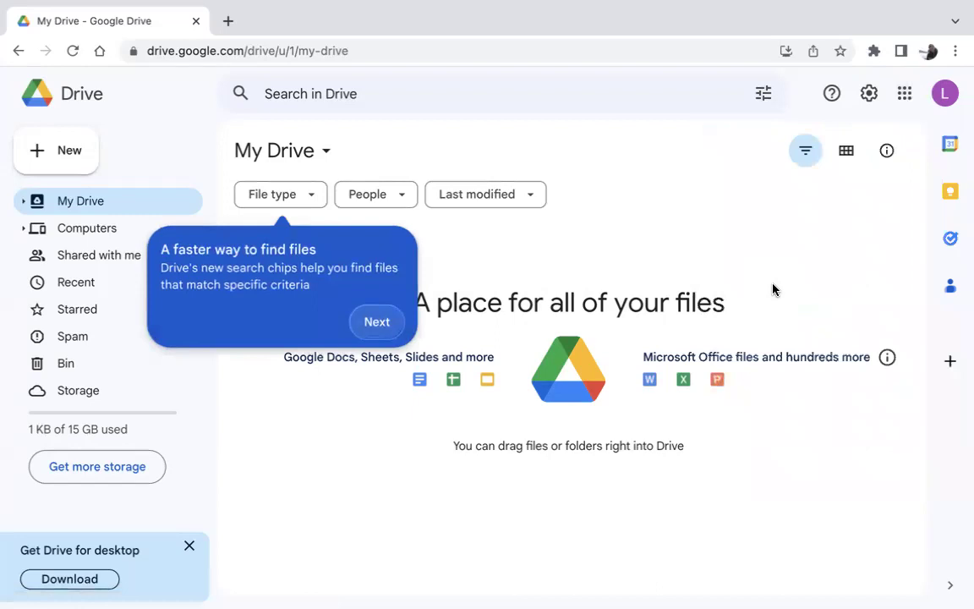
click(385, 327)
click(751, 188)
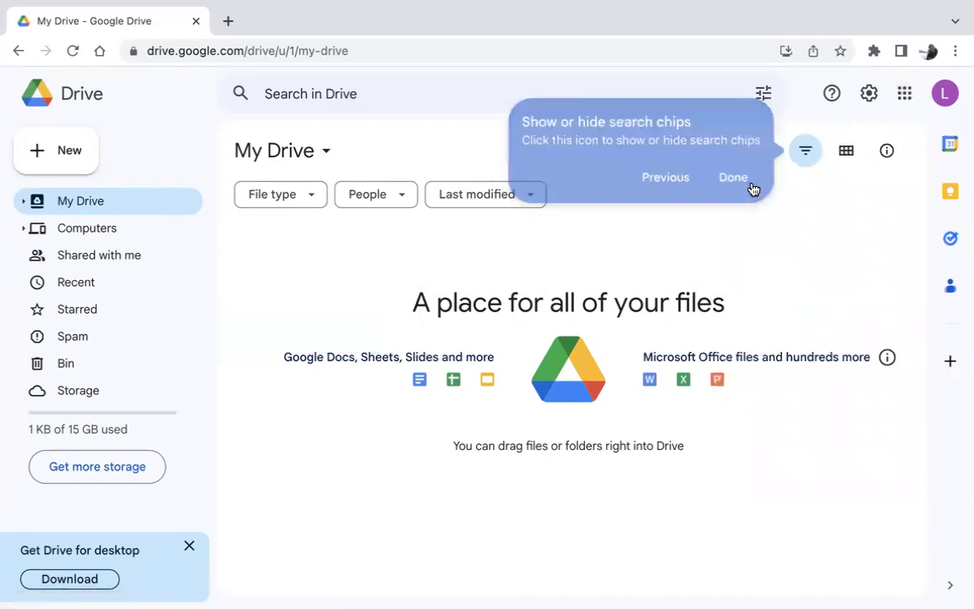
click(901, 93)
scroll(764, 280, down, 6)
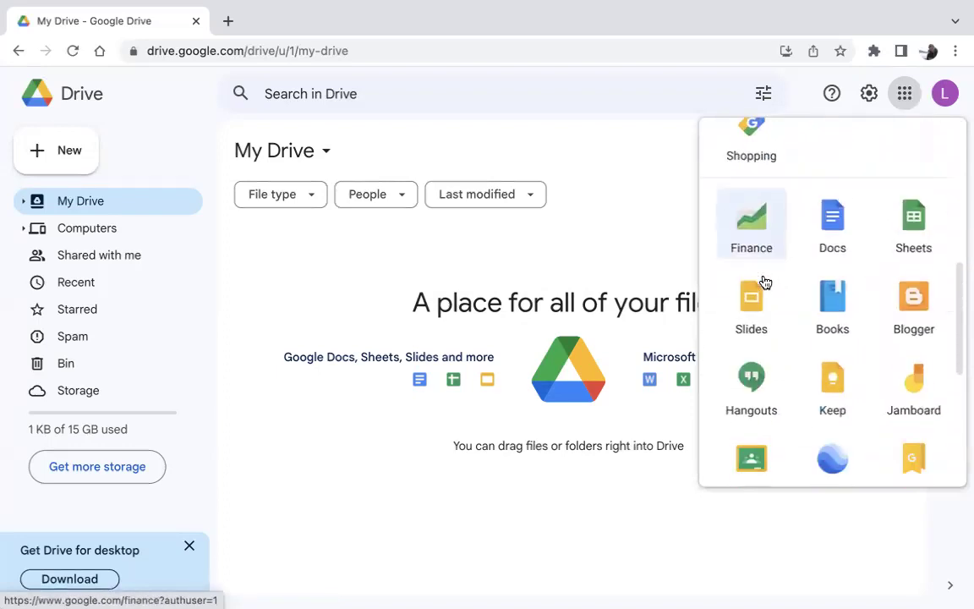
scroll(764, 282, down, 3)
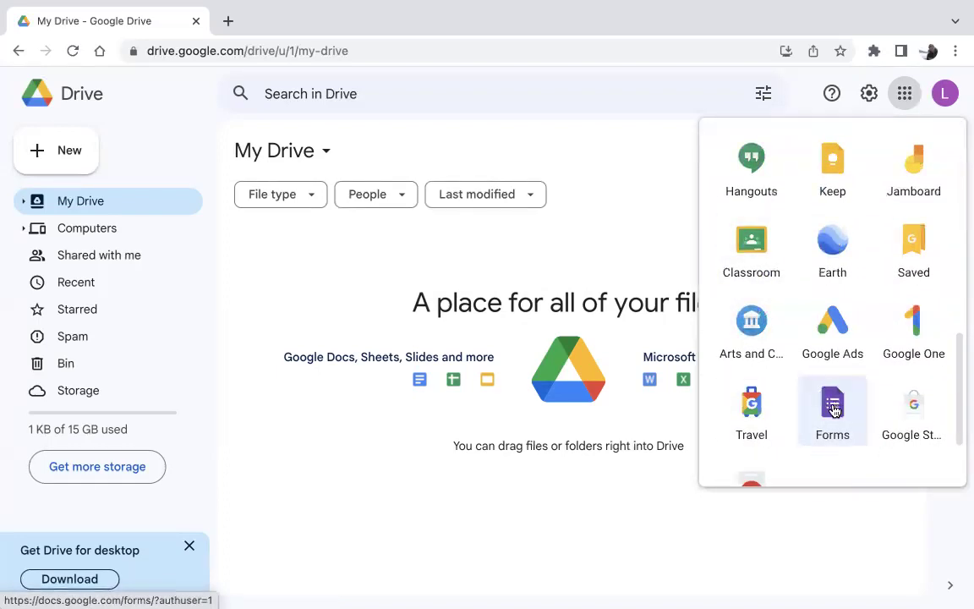
click(315, 341)
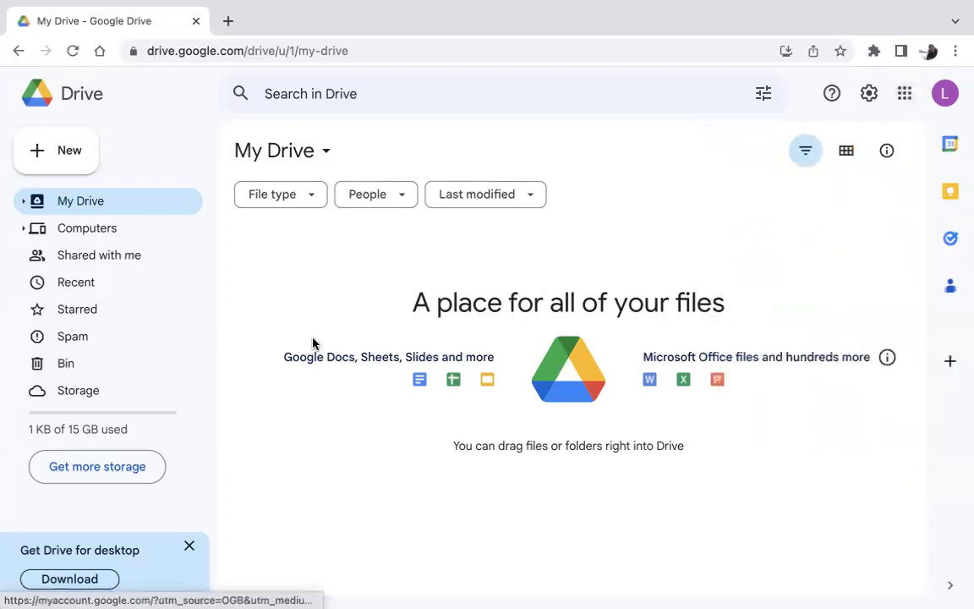
Create a new Google Form in My Drive
right_click(271, 293)
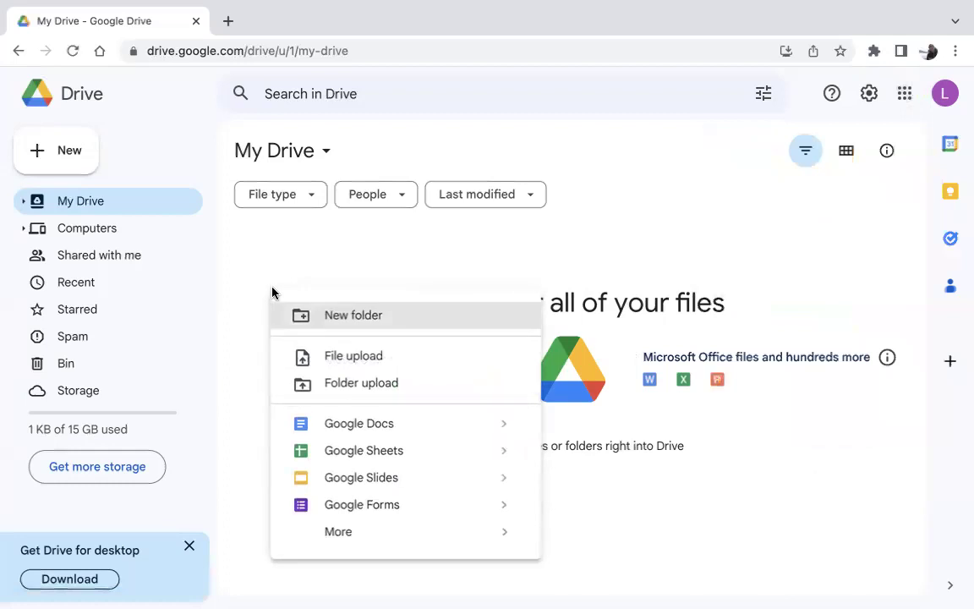
click(342, 506)
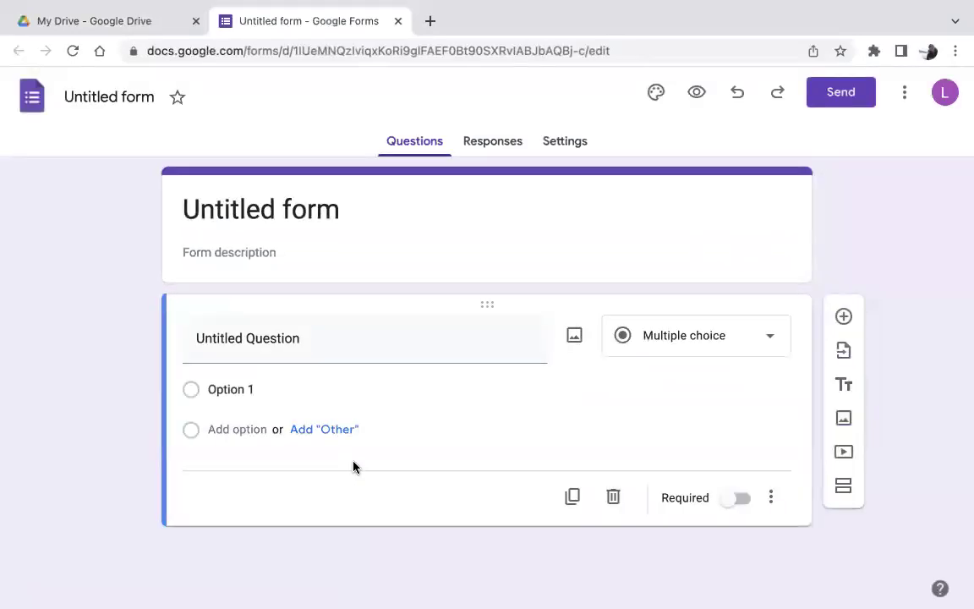
Replace the form's title with "Ice Cream Survey"
click(347, 214)
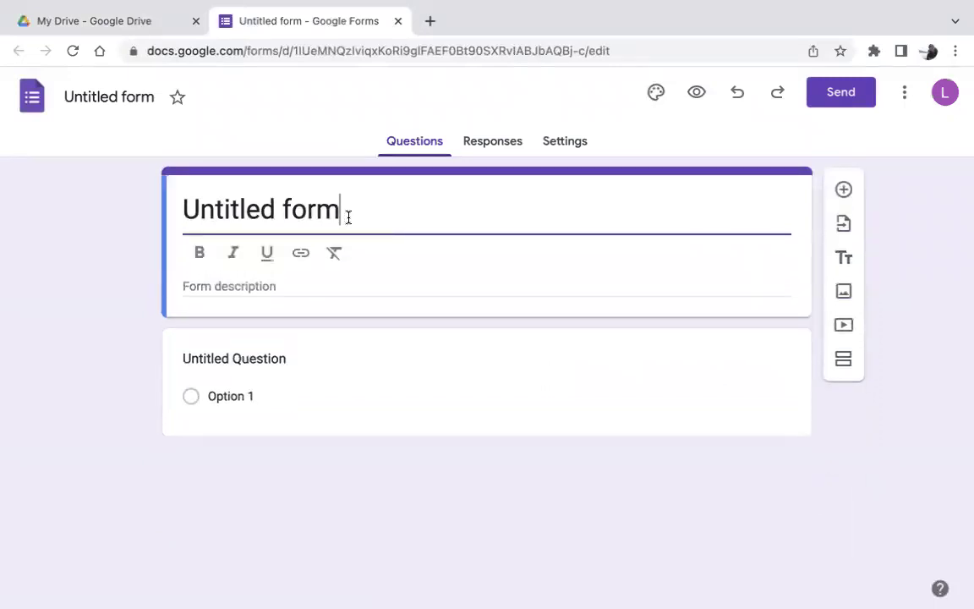
drag(350, 214, 186, 200)
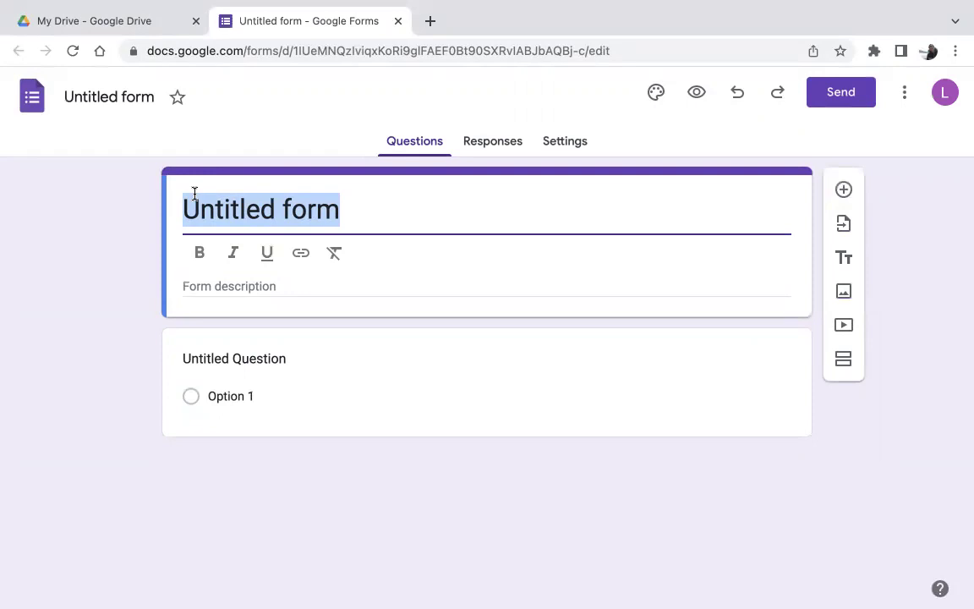
text(Ice )
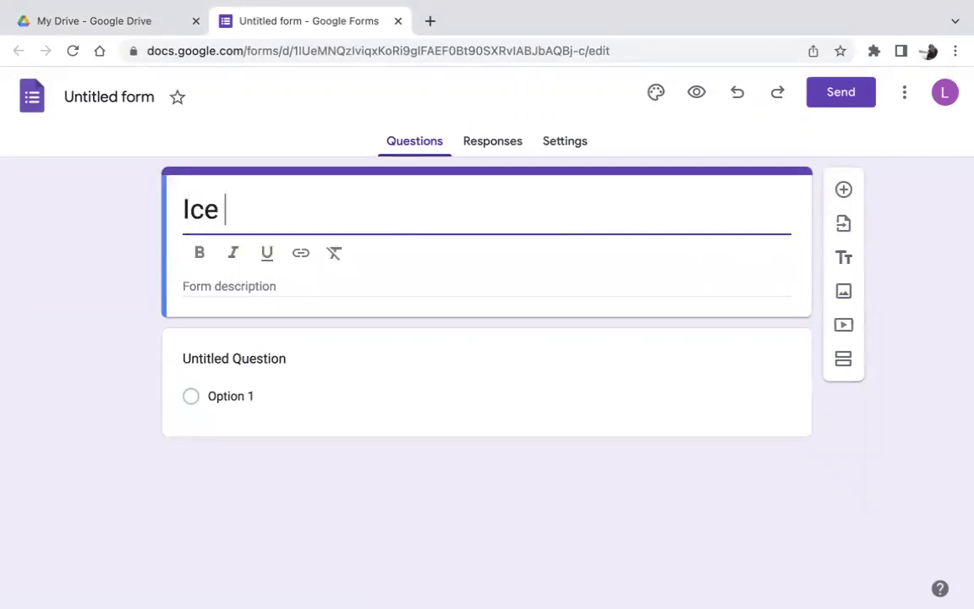
text(Cram)
key(BackSpace)
key(BackSpace)
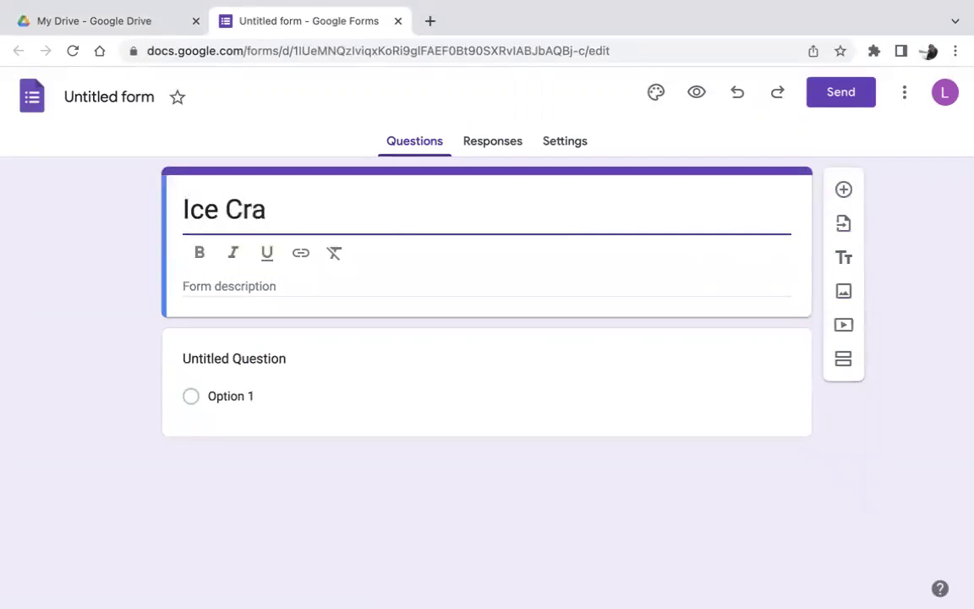
text(eam)
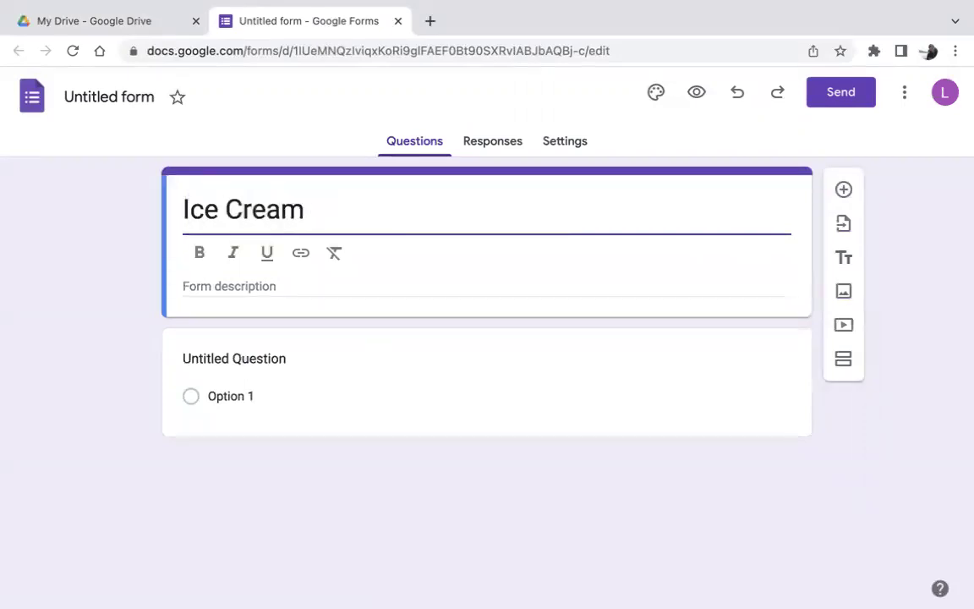
text( SUrvey)
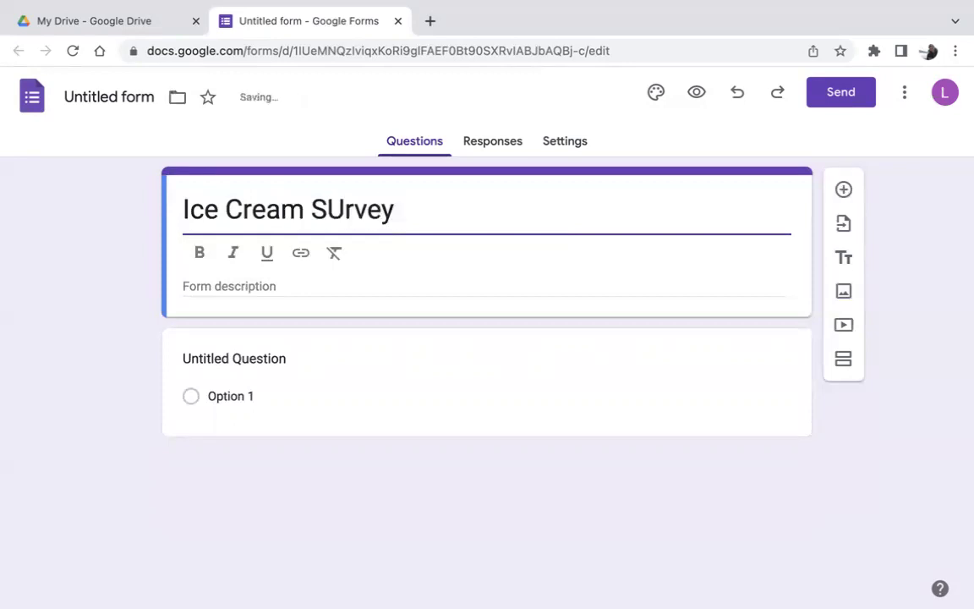
key(Left)
key(Left)
key(Left)
key(Right)
key(BackSpace)
text(u)
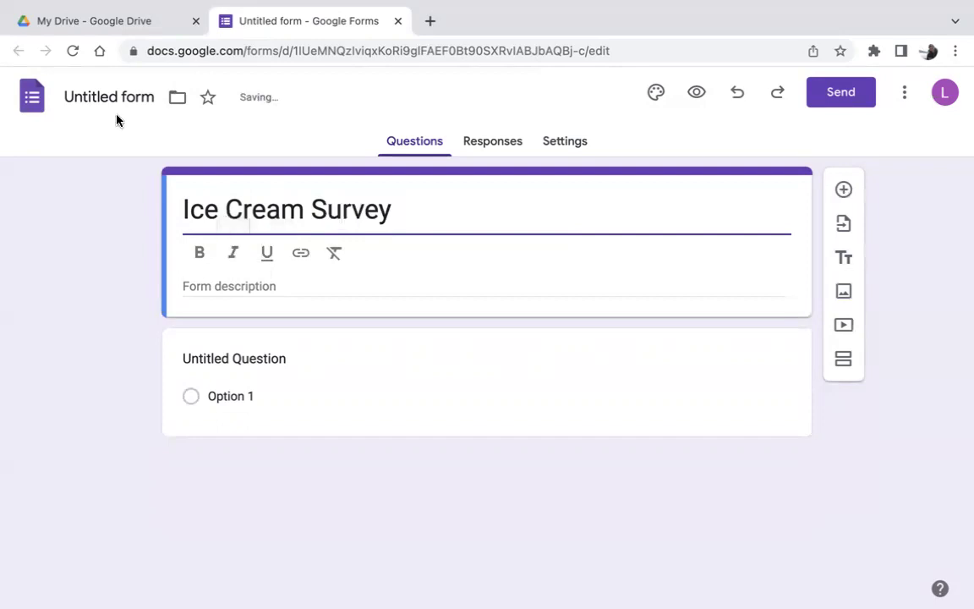
Name the form's file "Ice Cream Survey" to match the title
click(85, 101)
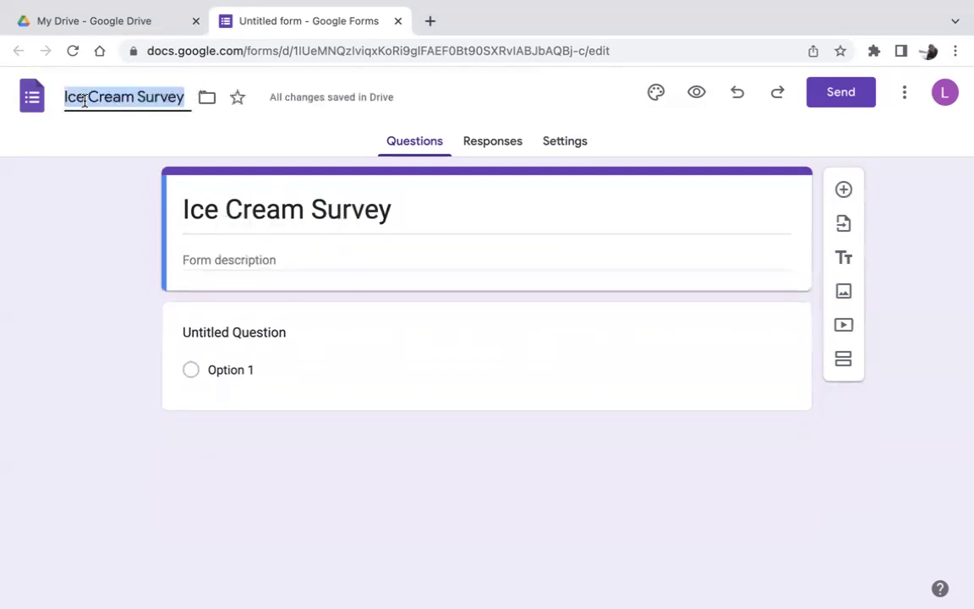
click(218, 199)
click(119, 94)
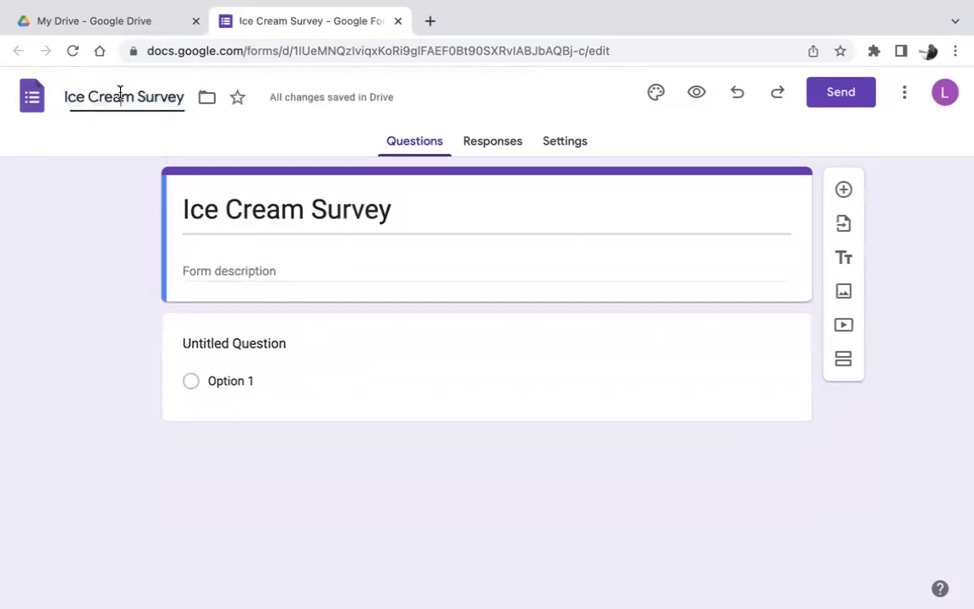
click(240, 209)
click(173, 97)
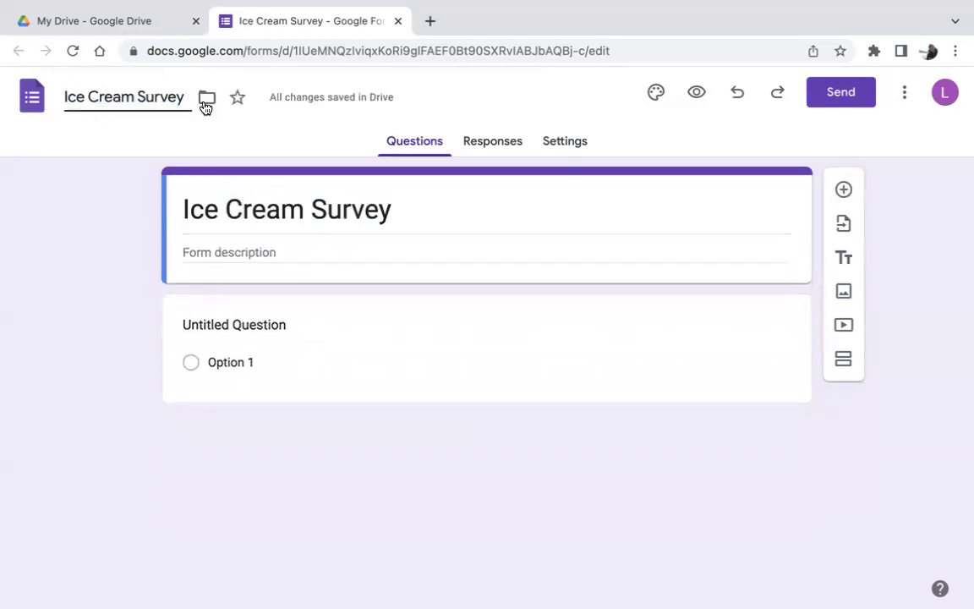
click(239, 211)
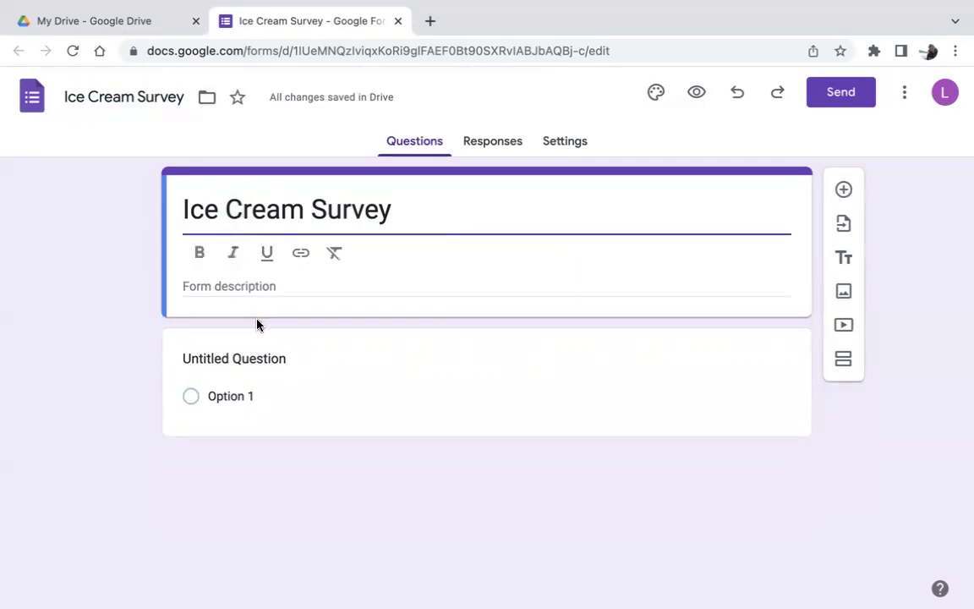
Keep the first question as Multiple choice and set its text to "Do you like ice cream?"
click(285, 363)
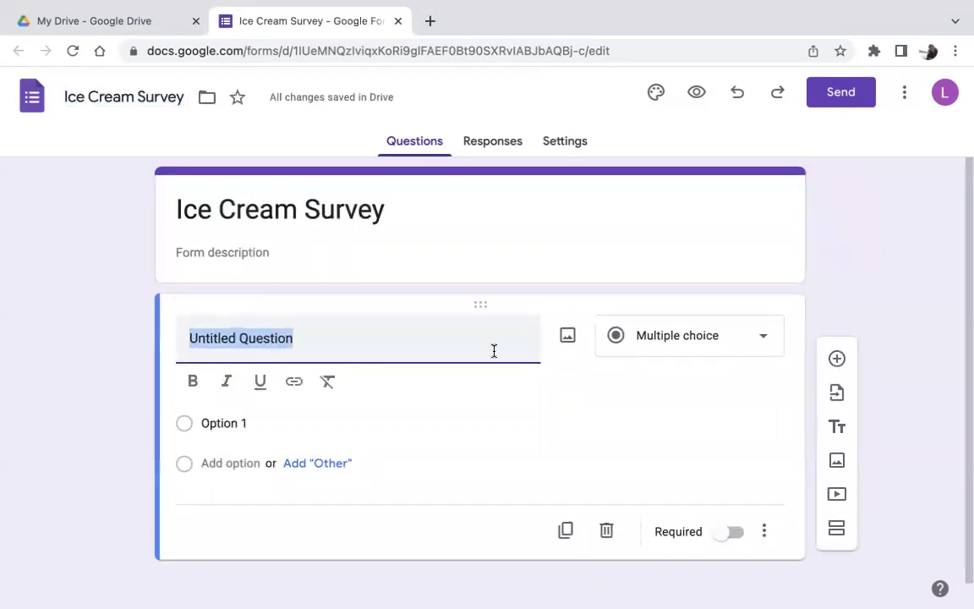
click(727, 351)
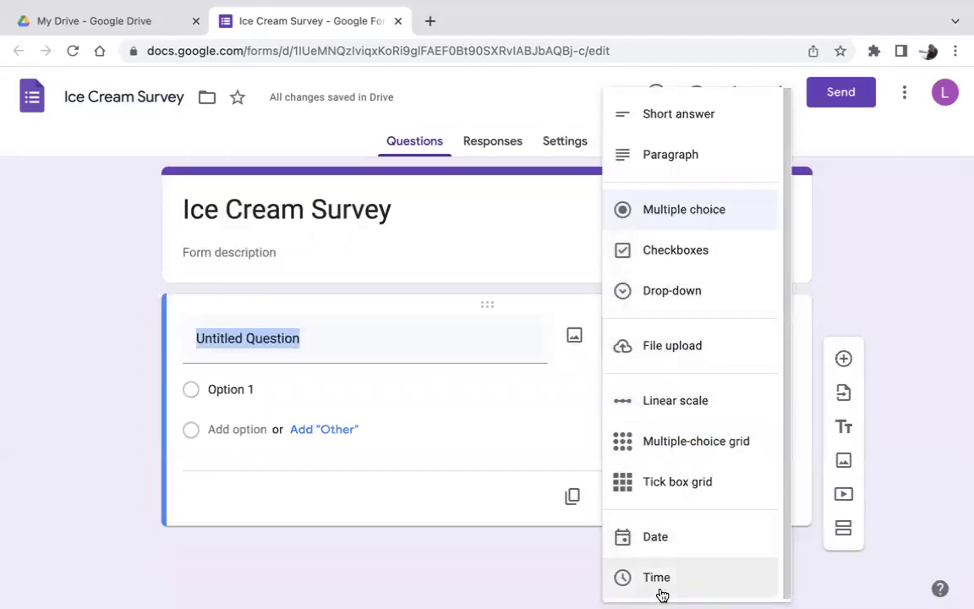
click(668, 216)
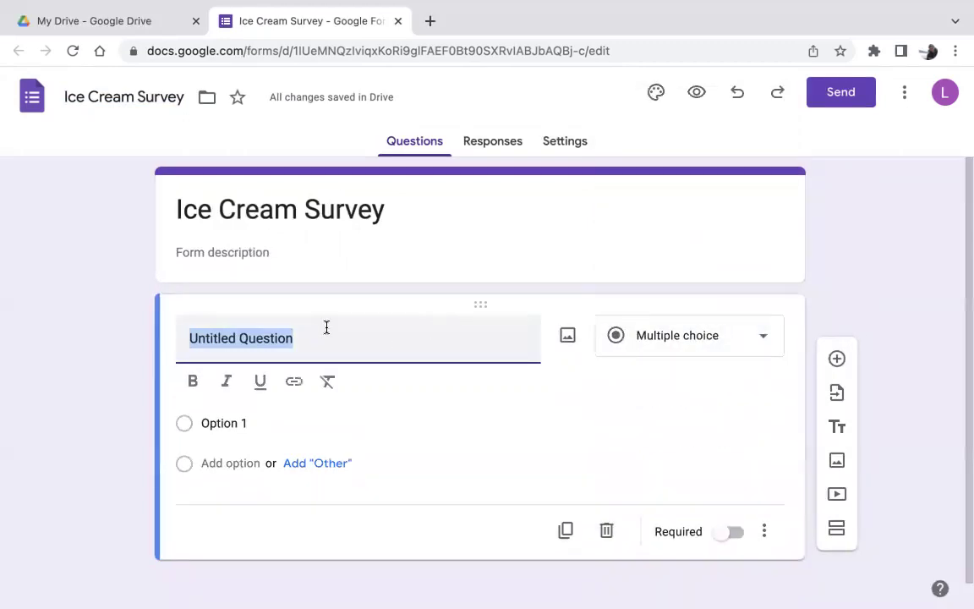
key(BackSpace)
text(Do you like )
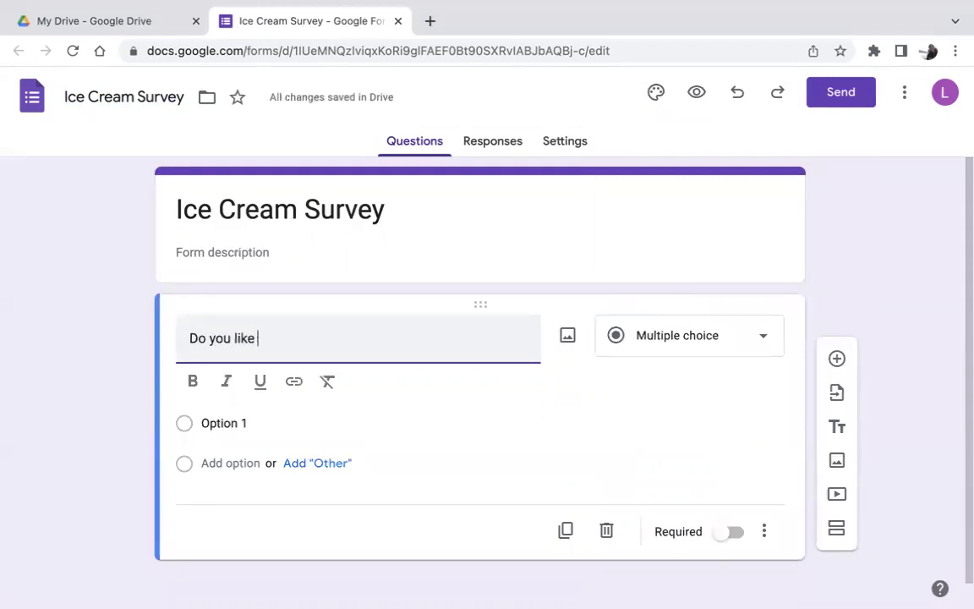
text(ice cream?)
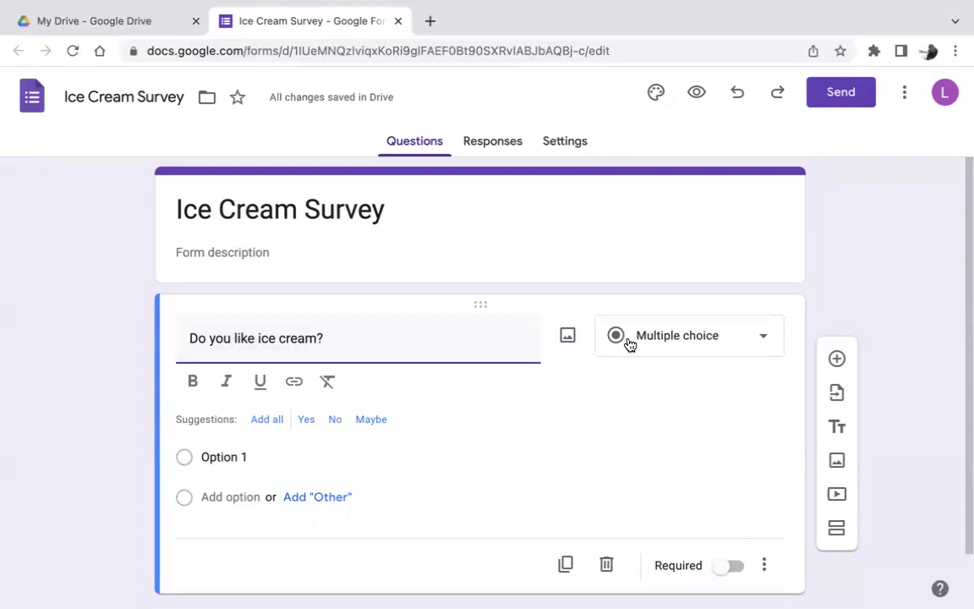
Enter the answer options "Yes", "So-so" and "No" for the ice cream question
click(254, 456)
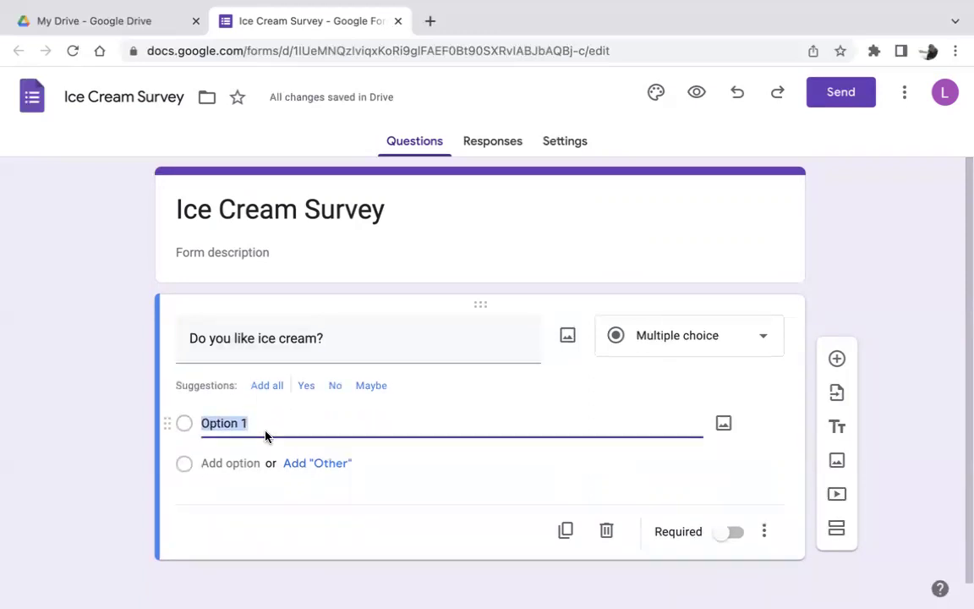
text(Yes)
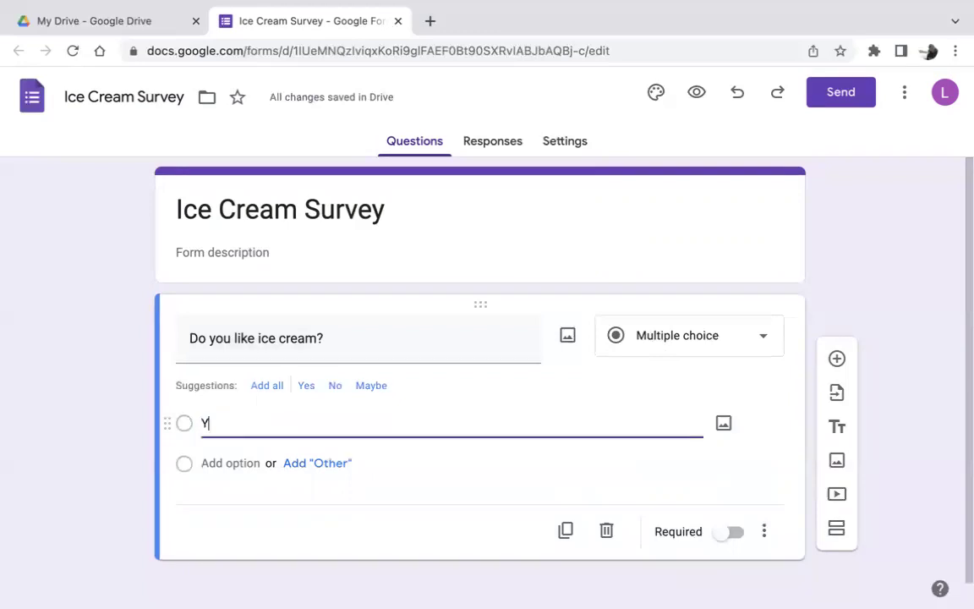
click(210, 463)
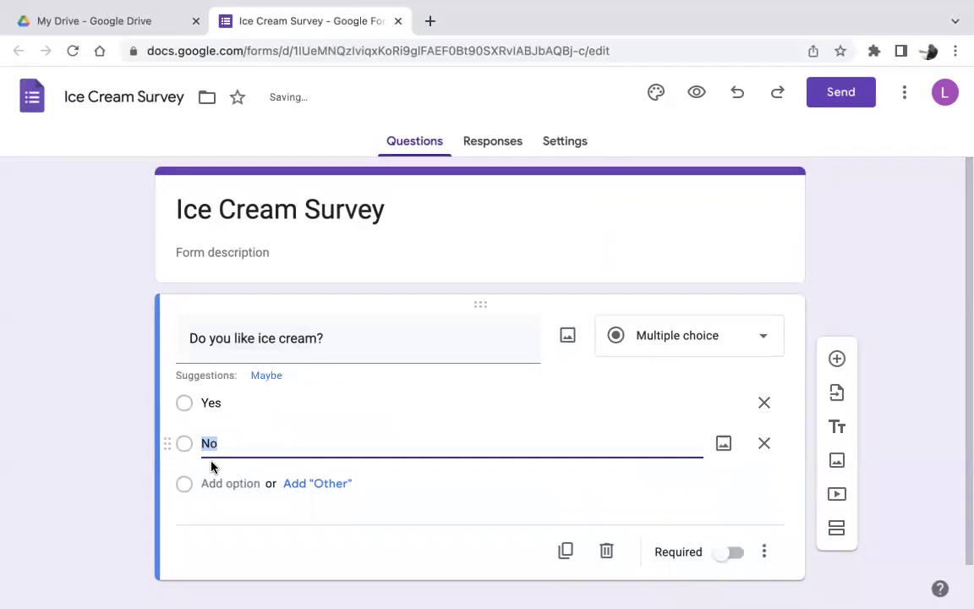
text(So-so)
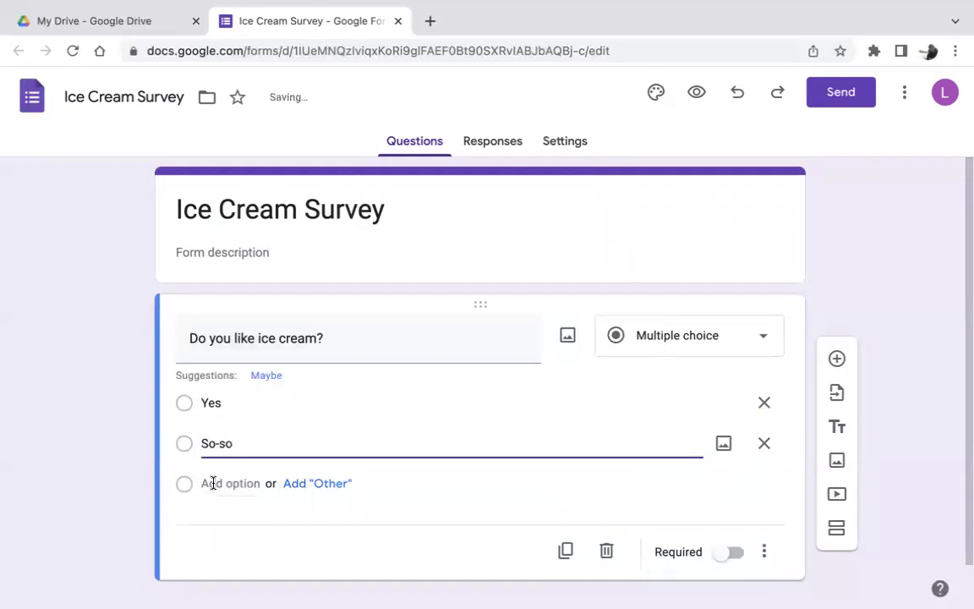
click(213, 483)
text(No)
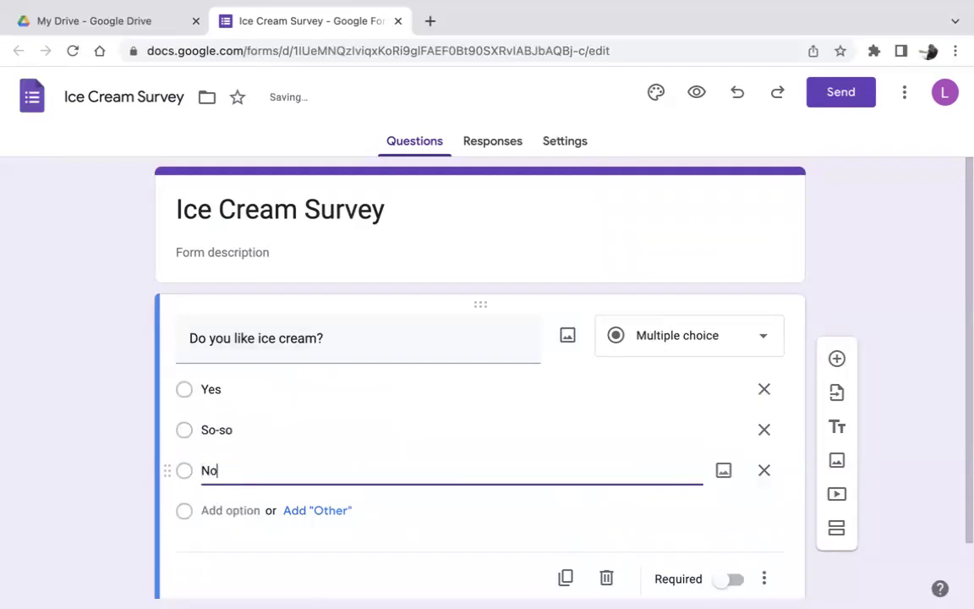
click(325, 557)
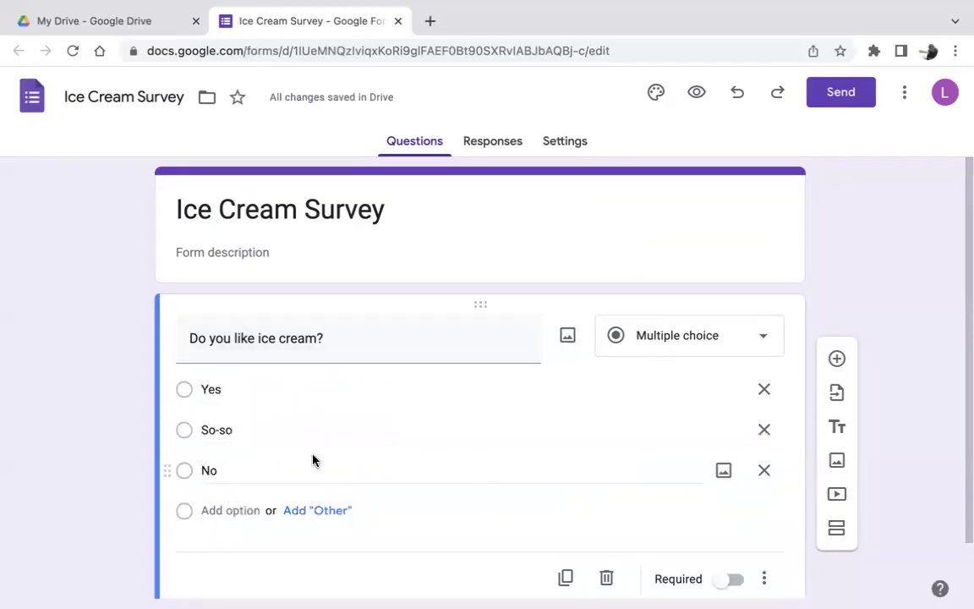
Make the "Do you like ice cream?" question required and add a new question below it
click(731, 579)
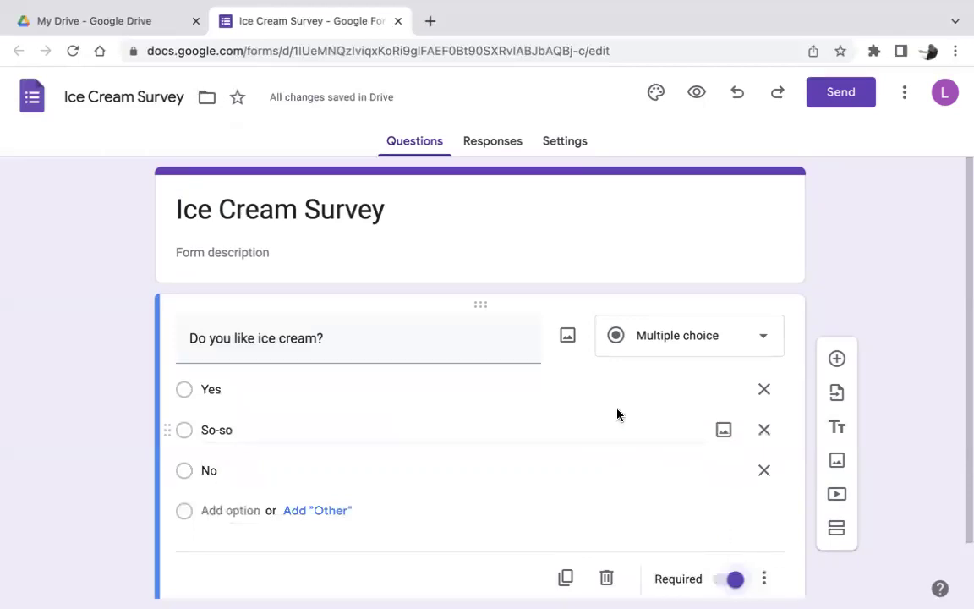
scroll(624, 410, down, 1)
scroll(625, 405, down, 2)
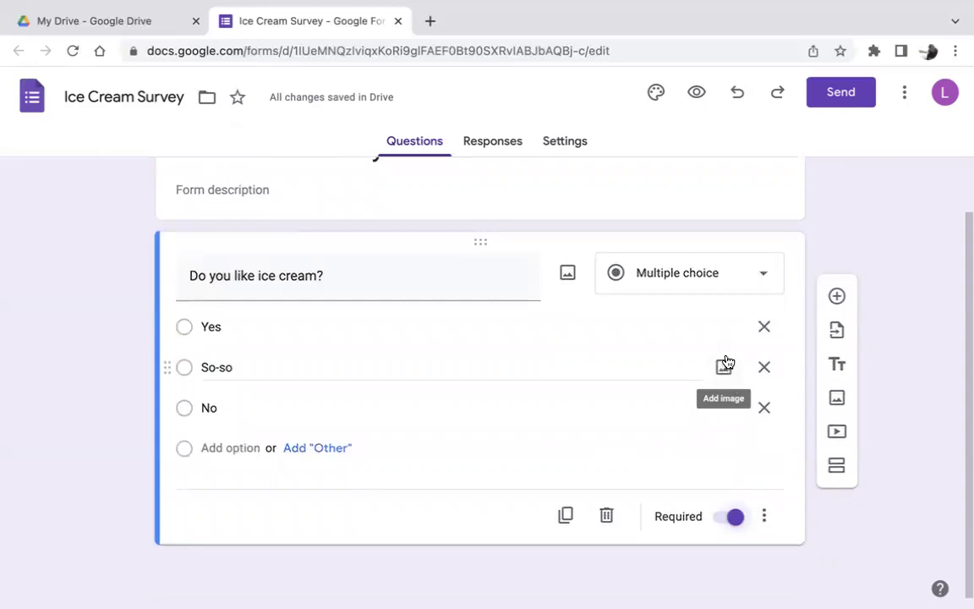
click(836, 296)
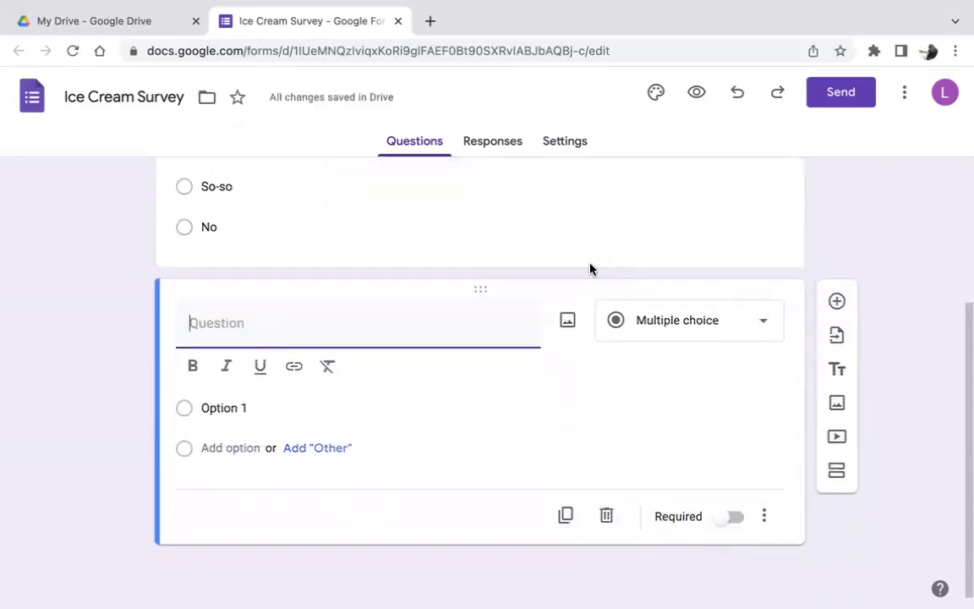
Change the new question's type to Checkboxes and set its text to "What kinds of ice cream do you like eating?"
click(693, 327)
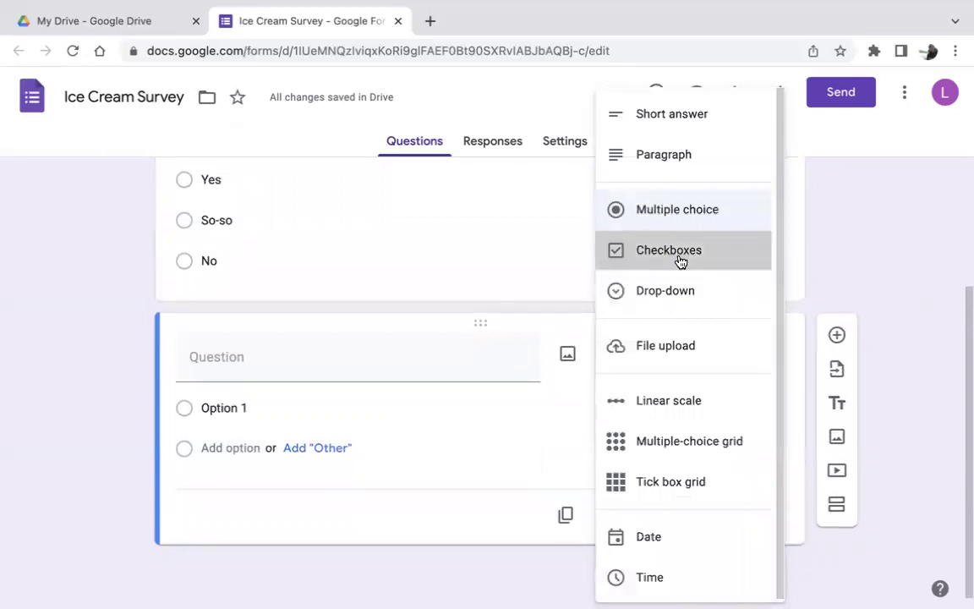
click(681, 261)
scroll(641, 380, up, 3)
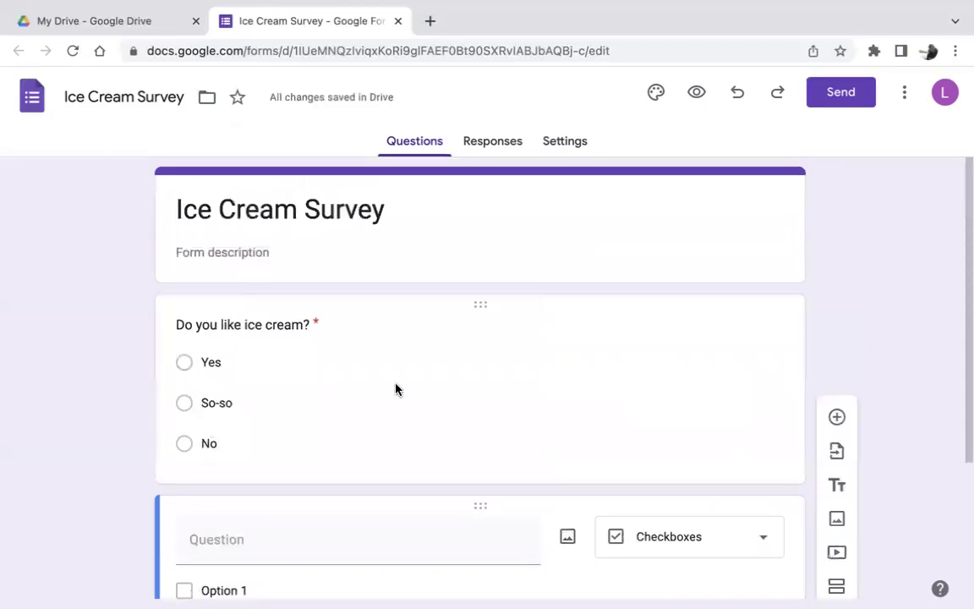
scroll(434, 393, down, 2)
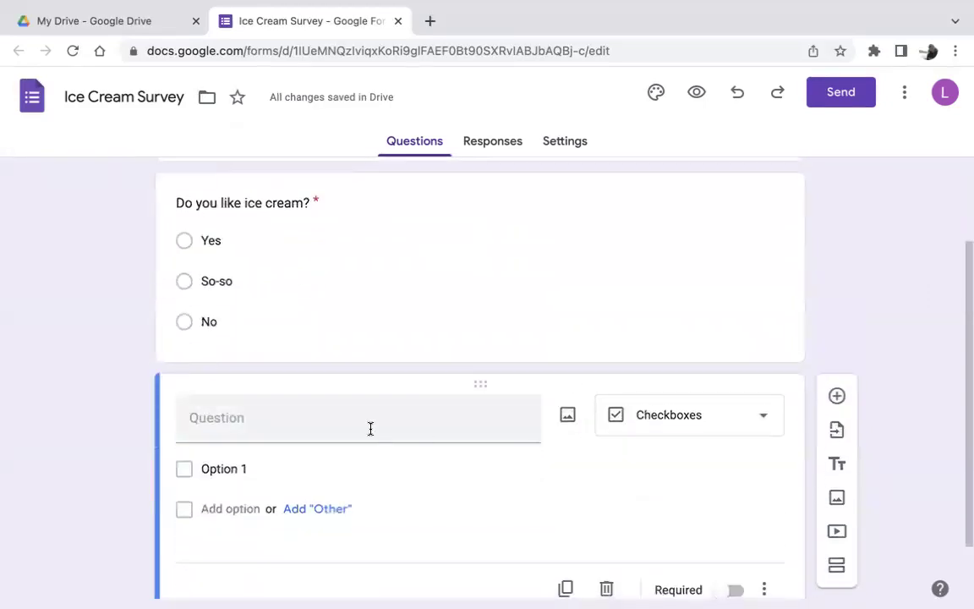
click(369, 427)
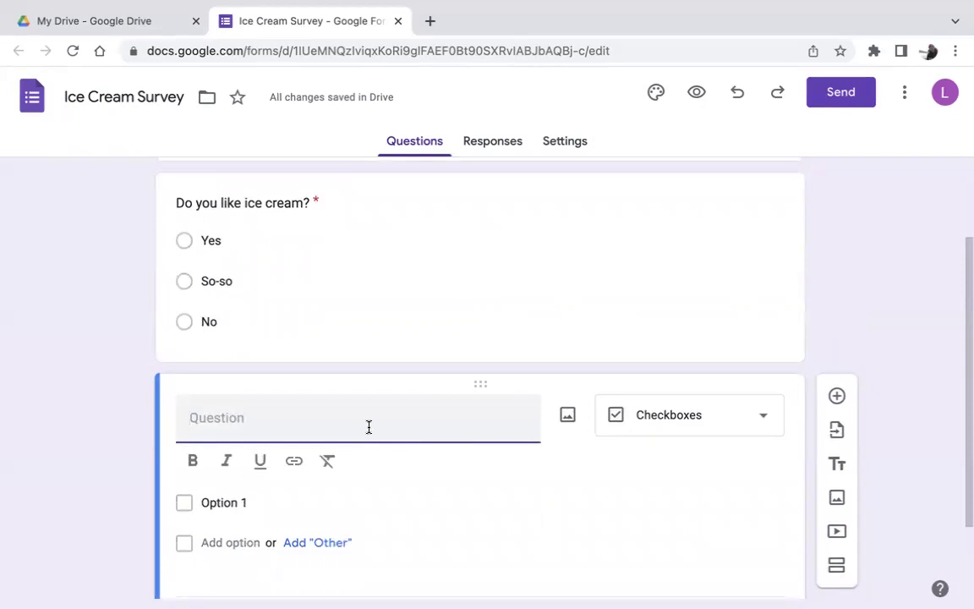
text(What kinds of i)
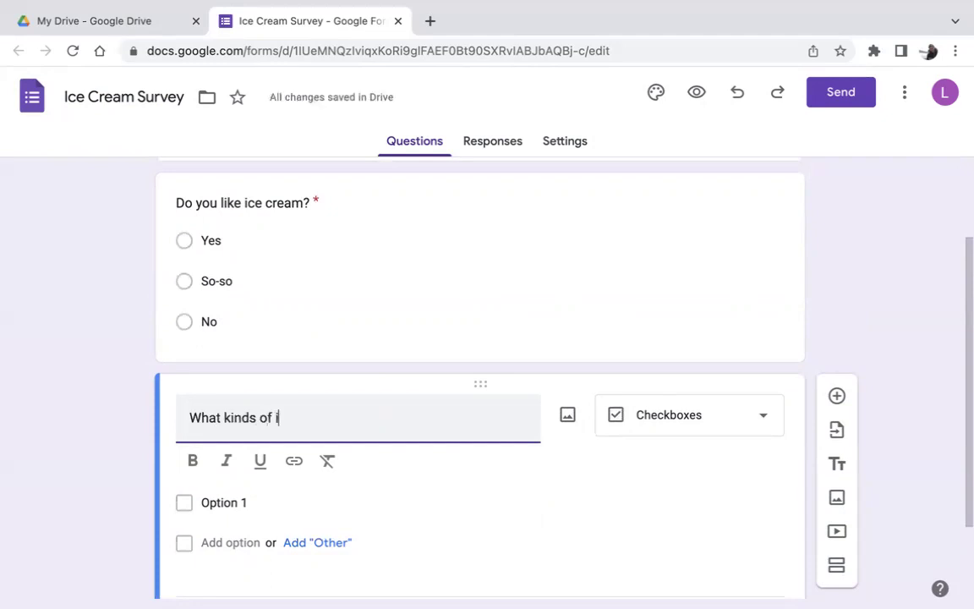
text(ce cream do )
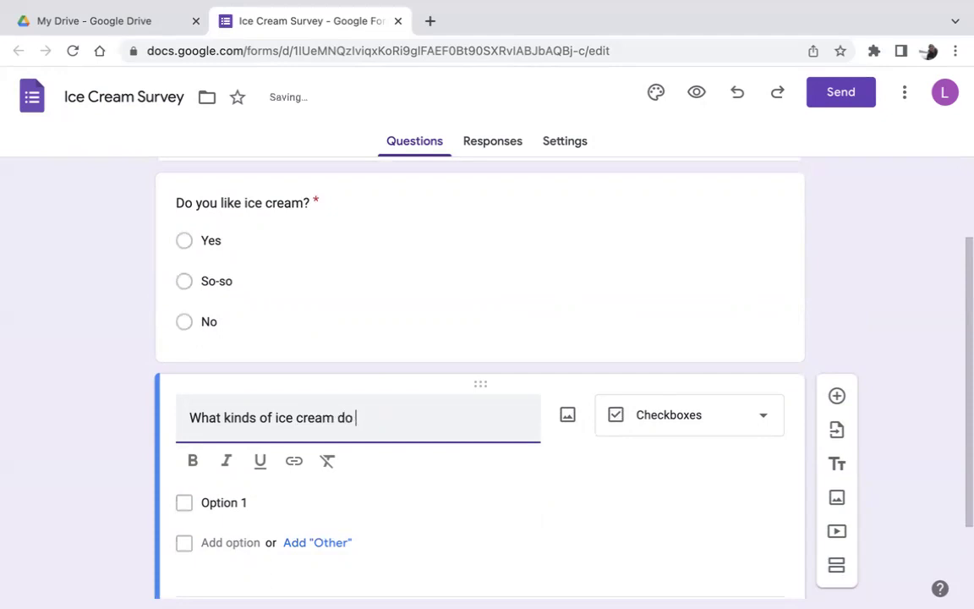
text(you lik)
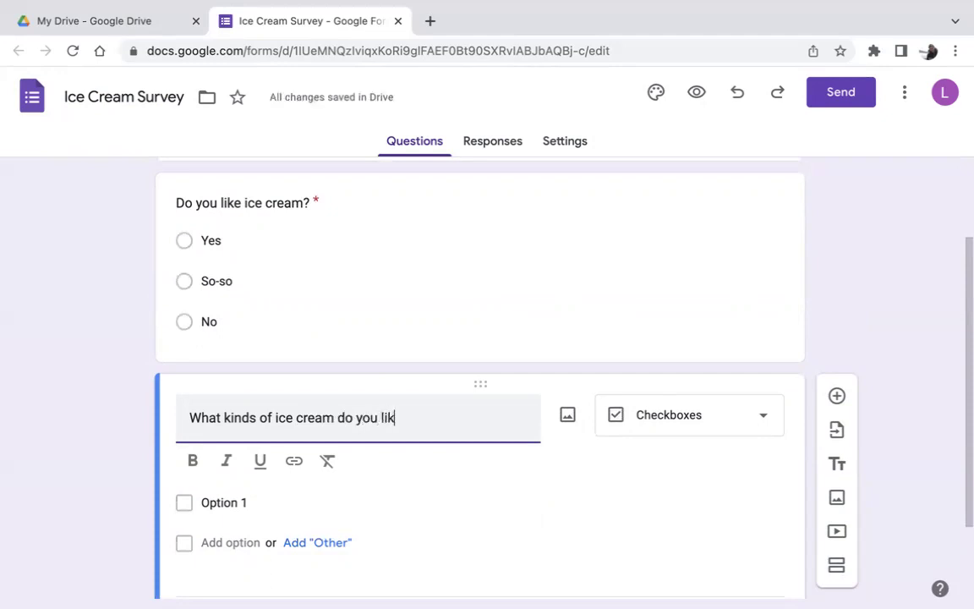
text(e eating?)
Enter "Vanilla", "Chocolate" and "Macha" as the first three options of the checkbox question
click(249, 504)
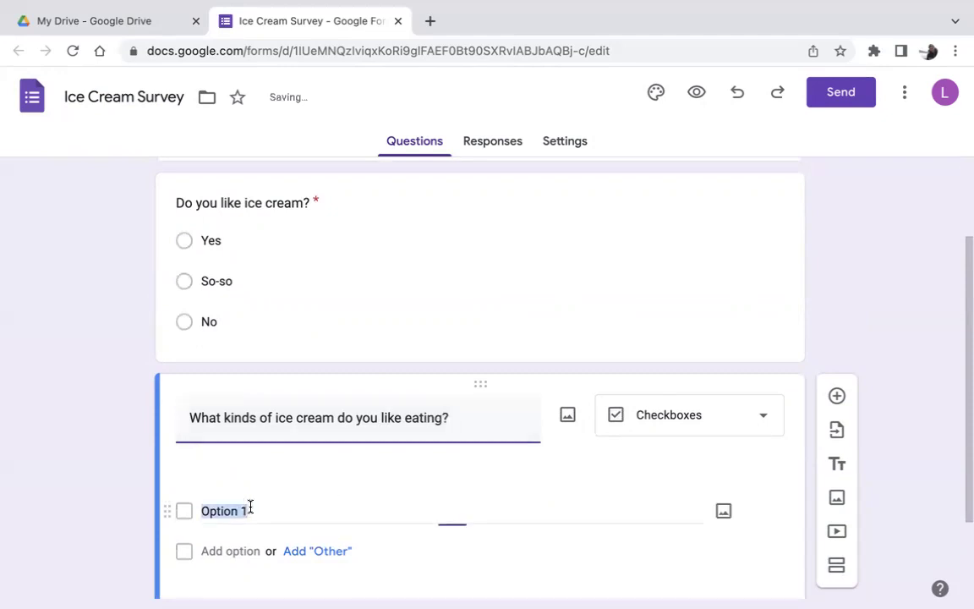
text(V)
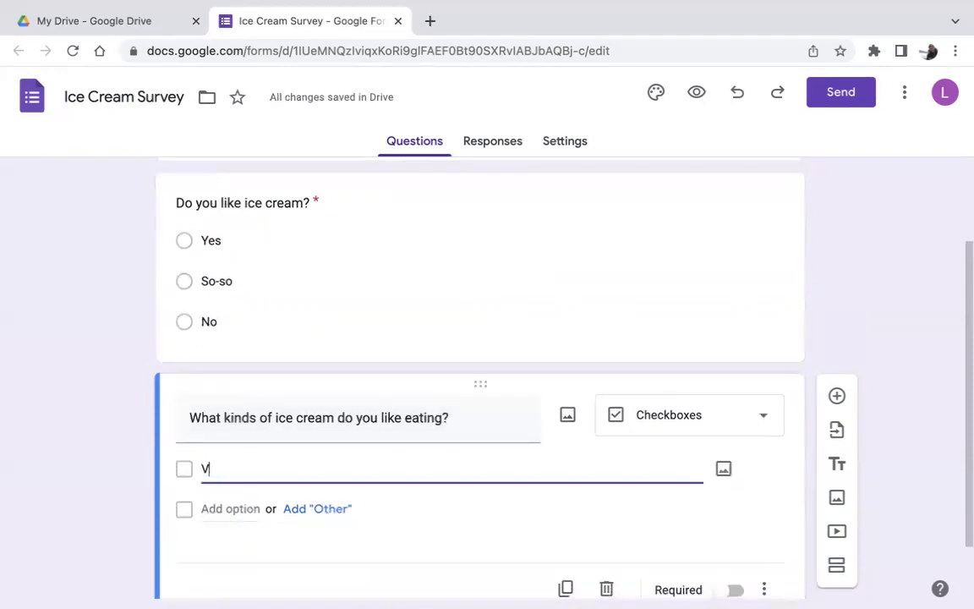
text(anilla)
click(248, 507)
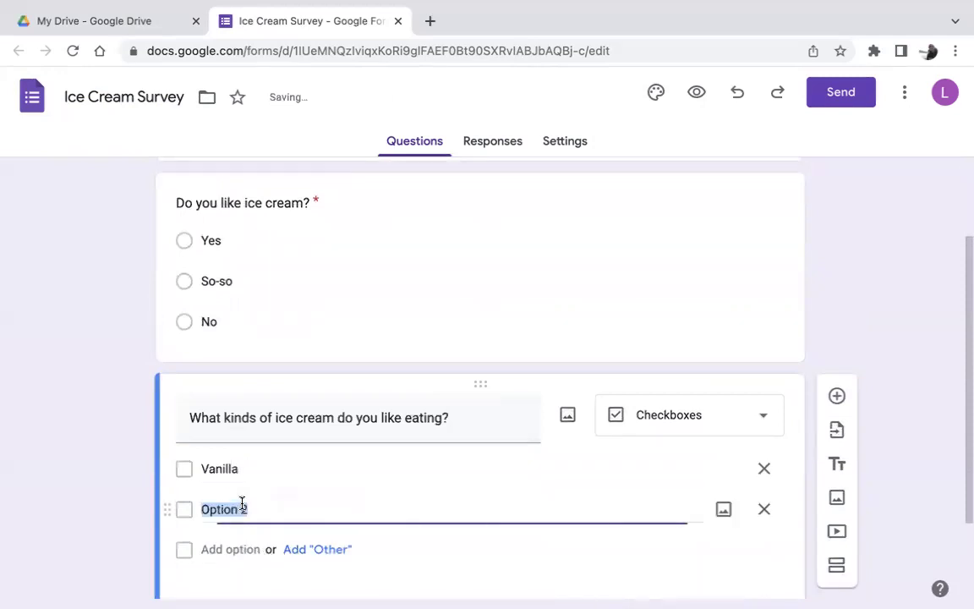
text(Chocolate)
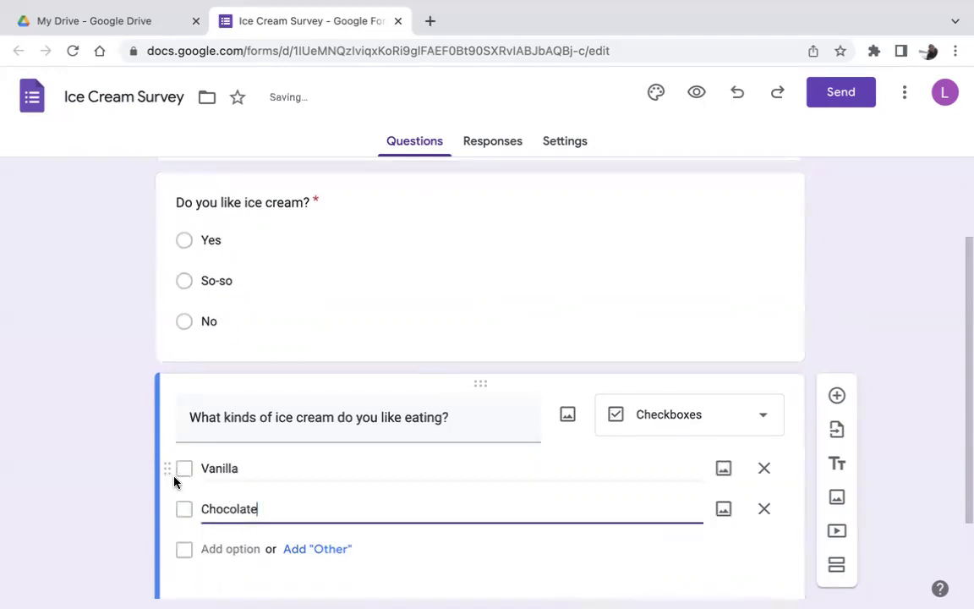
scroll(175, 483, down, 2)
click(233, 436)
text(Macha)
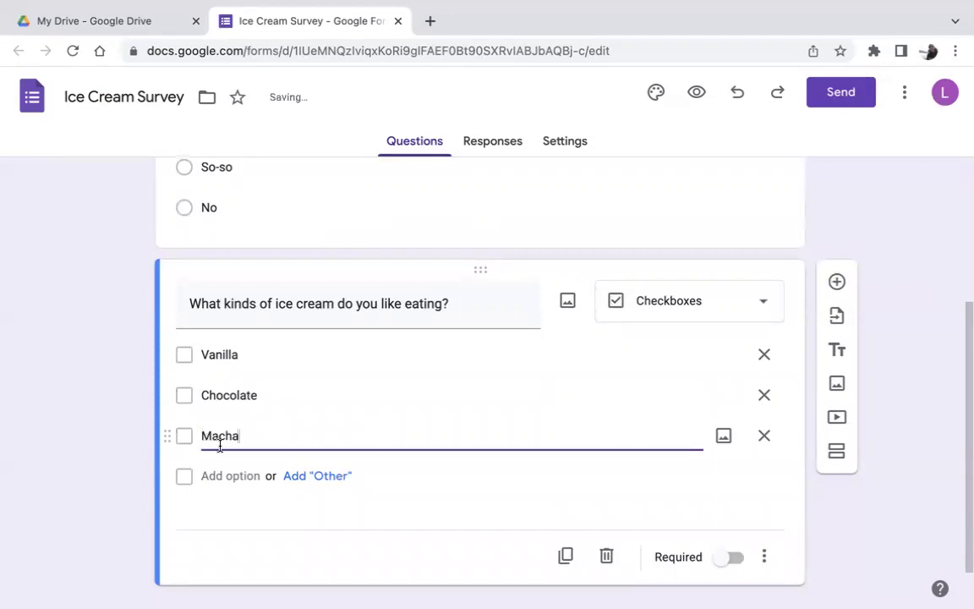
Add the options "Mango", "Cookie Cream" and "Strawberry" below "Macha" in the checkbox question
click(213, 473)
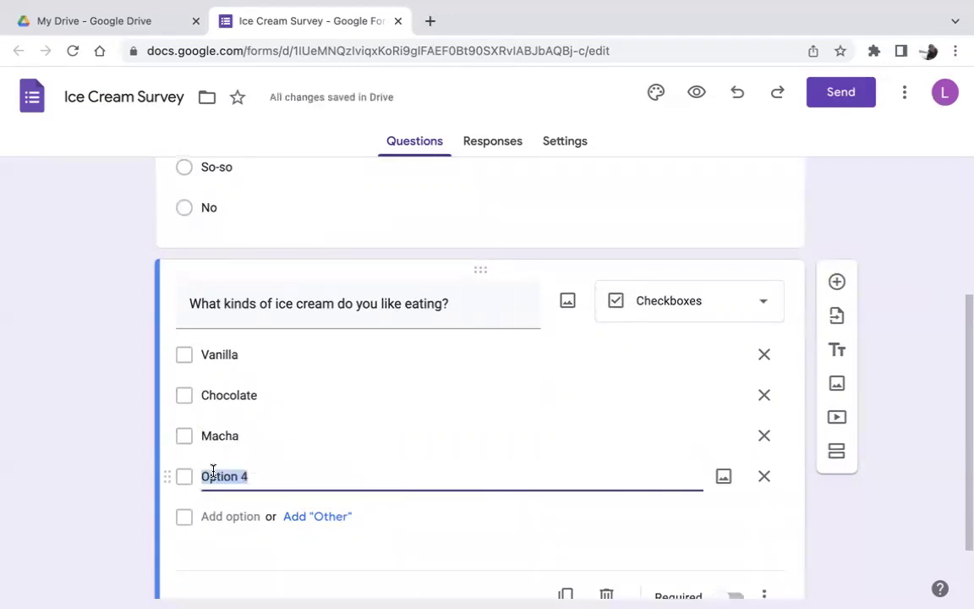
text(Mango)
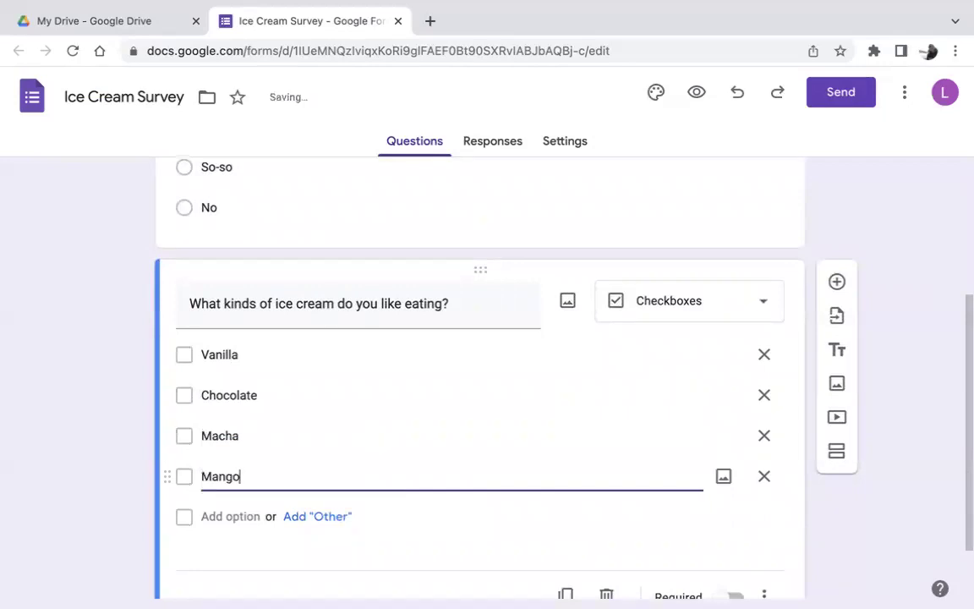
click(230, 515)
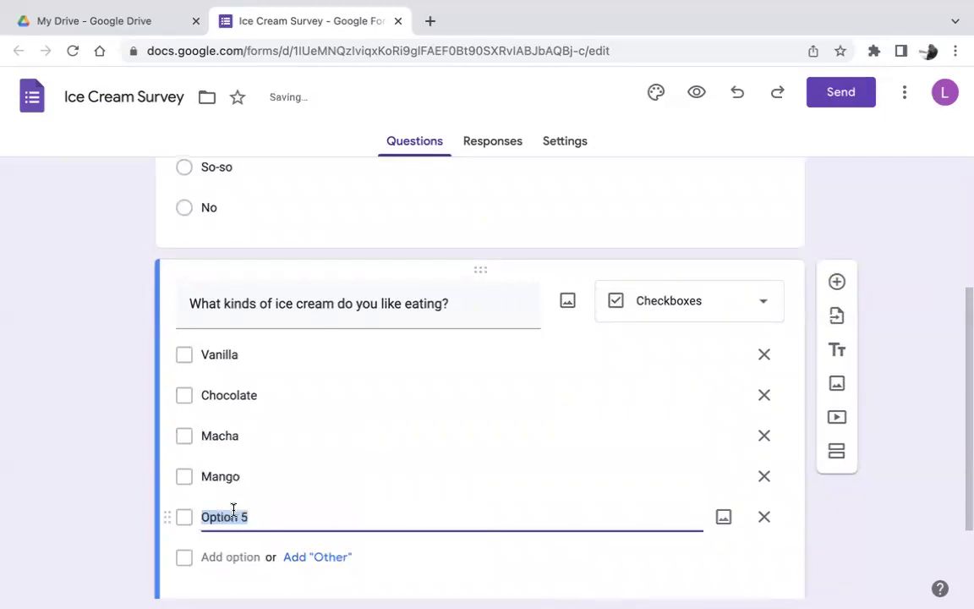
text(Cookie)
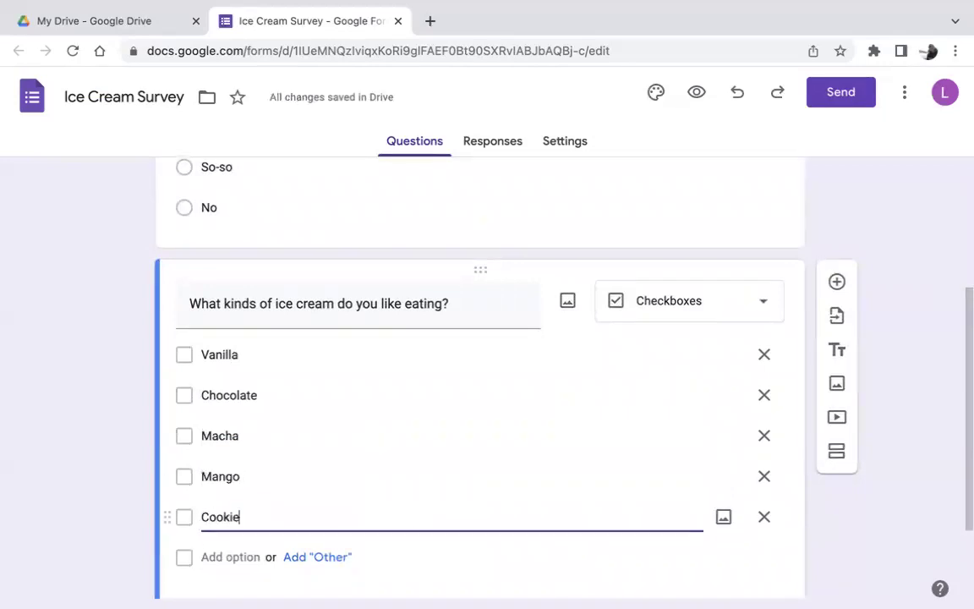
text( Cream)
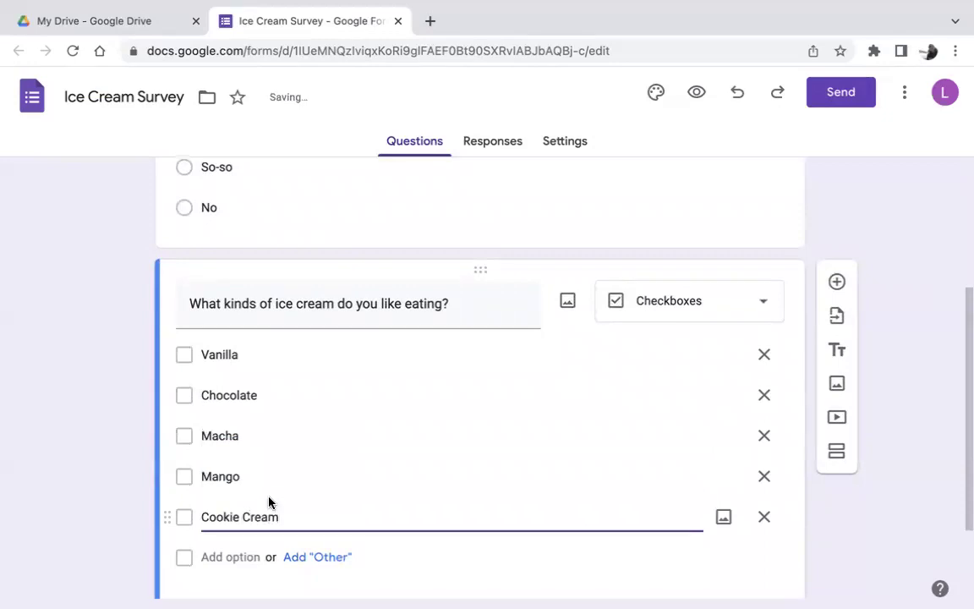
scroll(262, 508, down, 1)
click(203, 483)
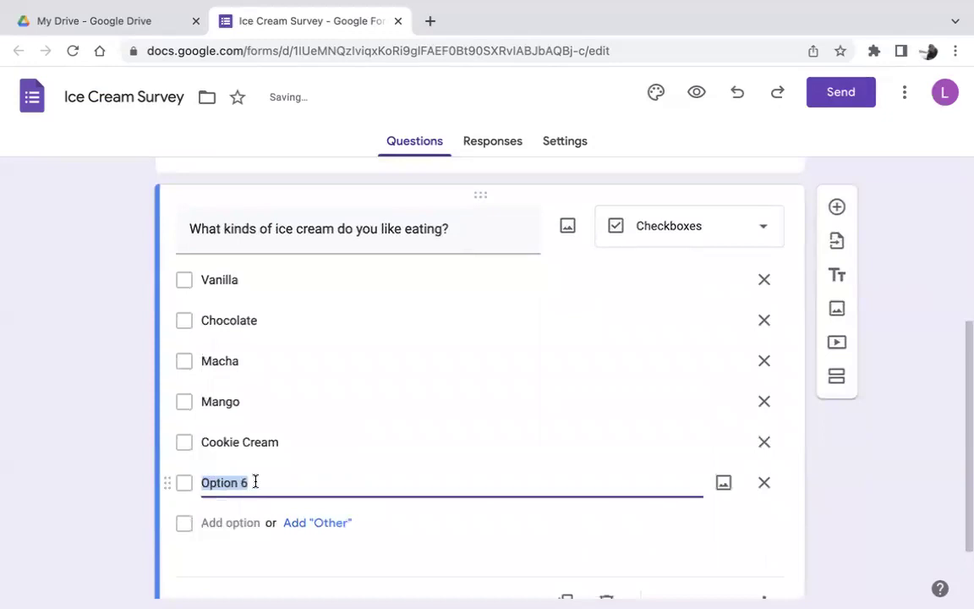
text(Stra)
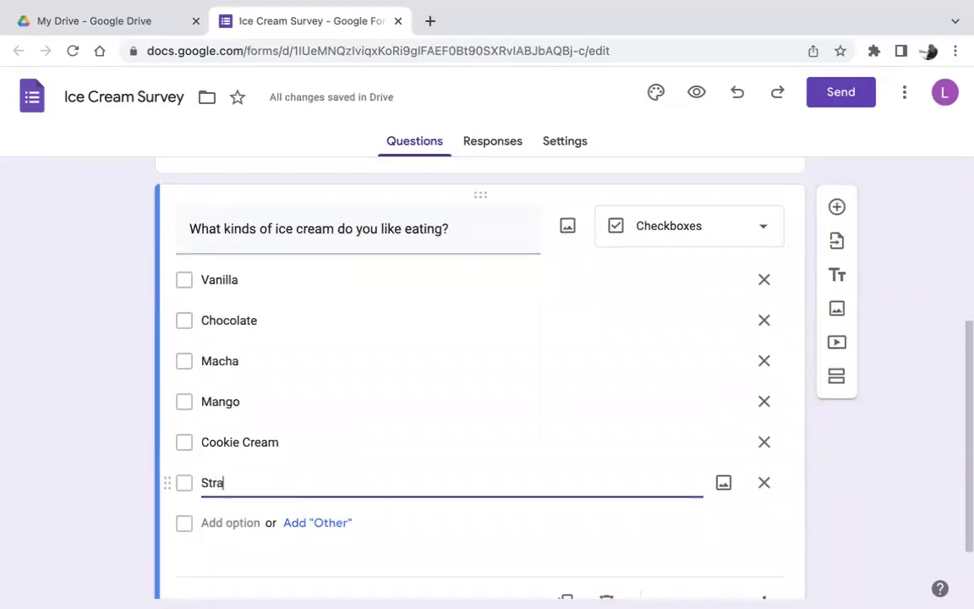
text(wberry)
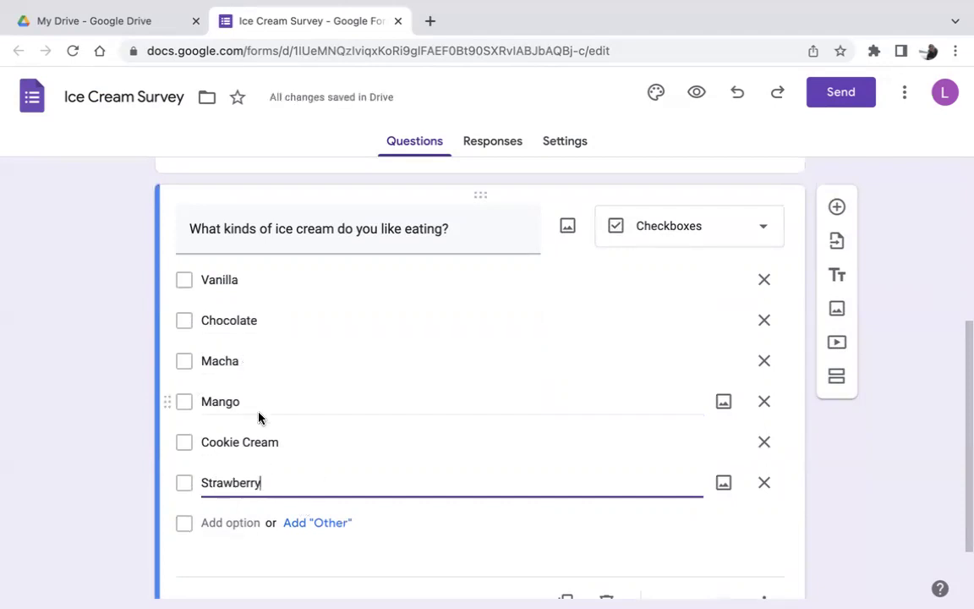
Add an "Other" choice at the end of the ice cream flavour options
scroll(268, 379, down, 1)
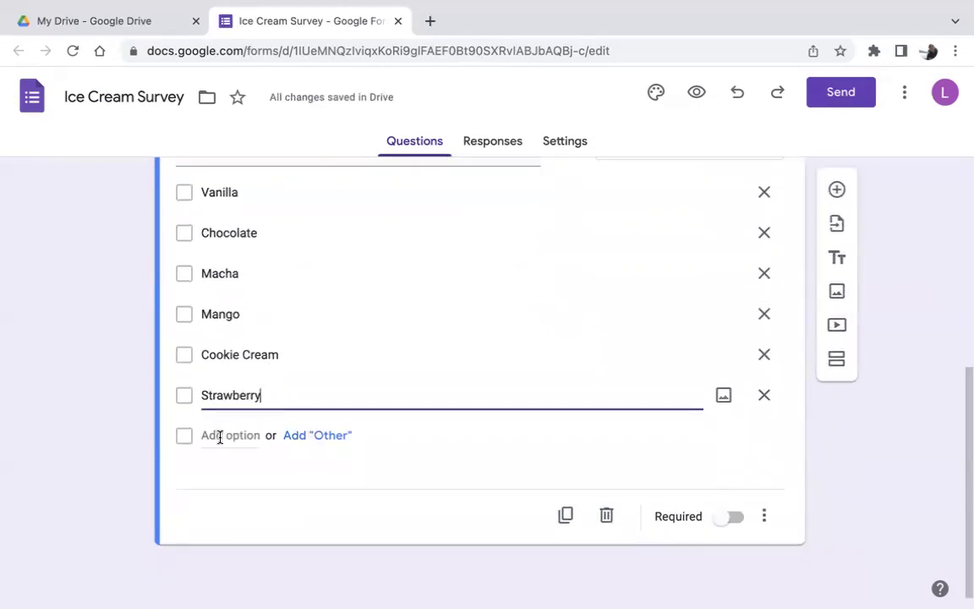
click(312, 443)
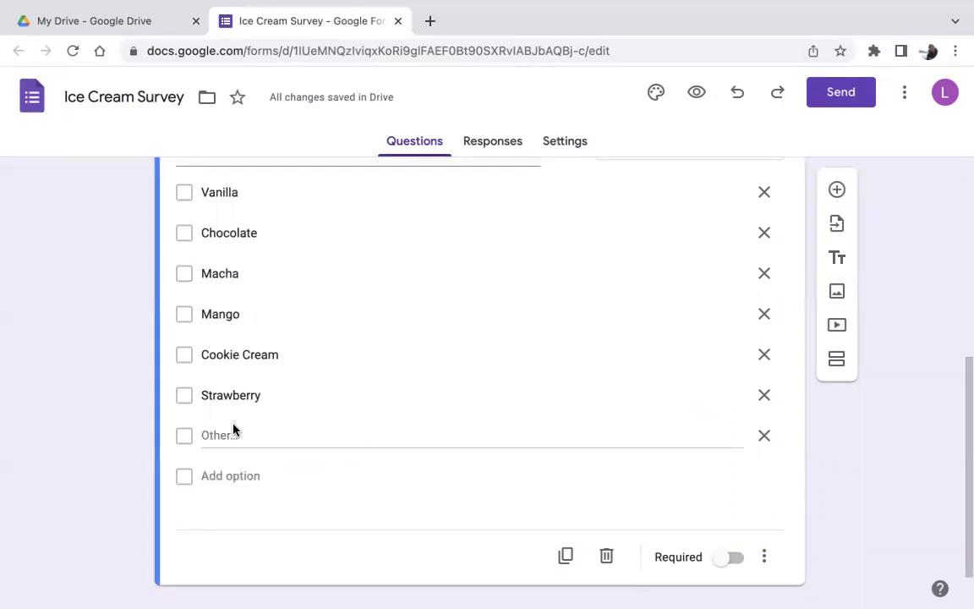
scroll(419, 360, down, 1)
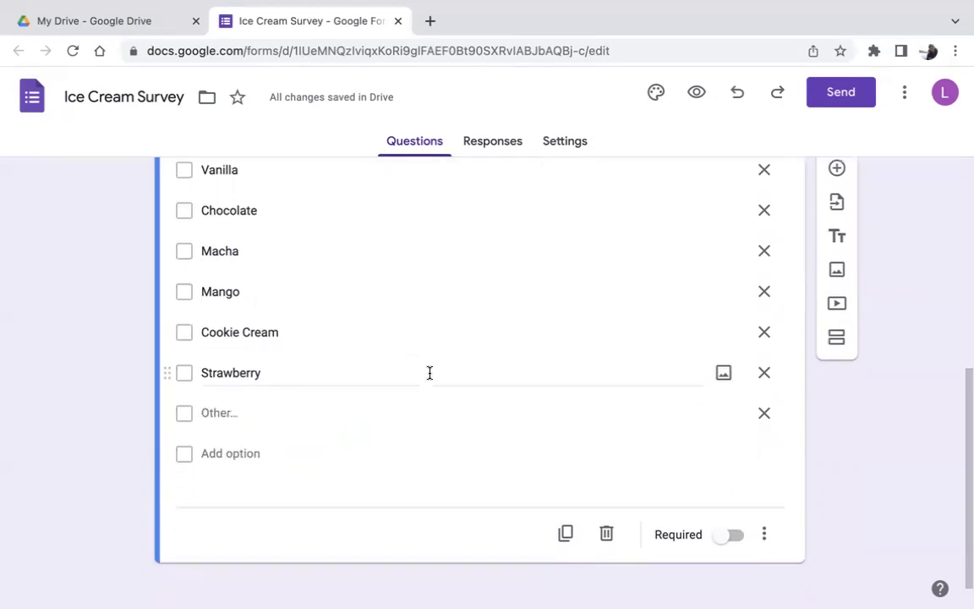
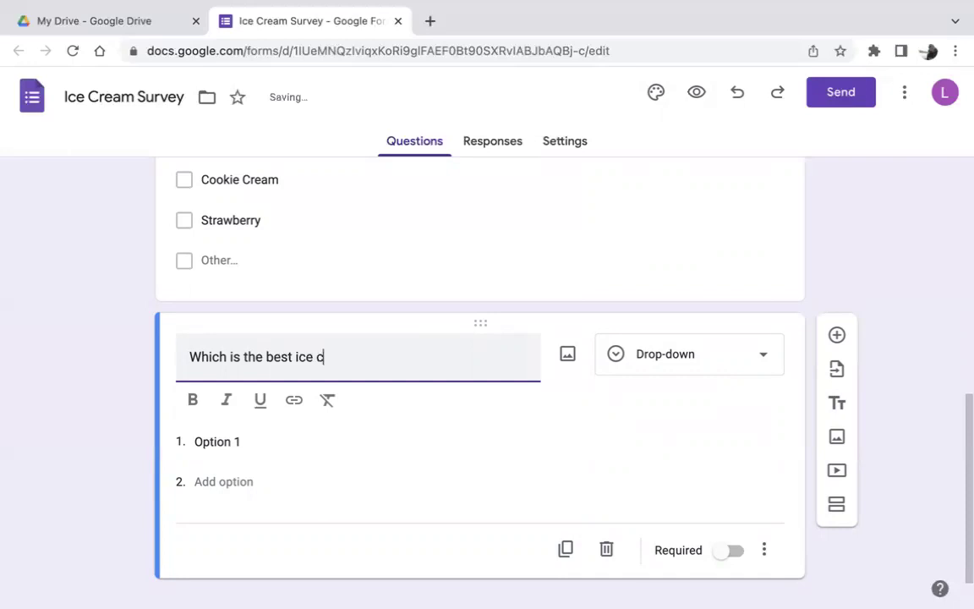
Complete the drop-down question's text so it reads "Which is the best ice cream shop in Japan?"
text(ho)
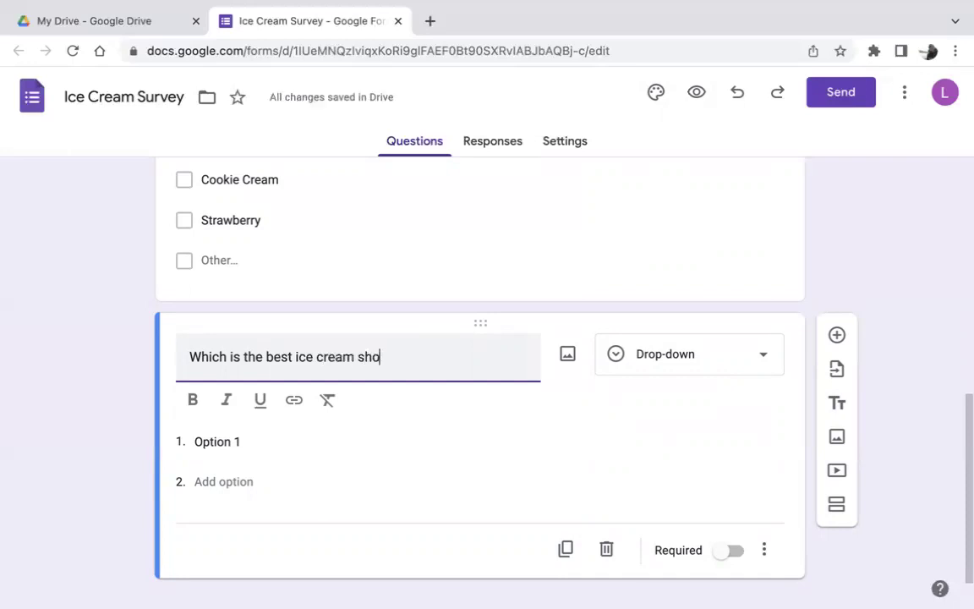
text(p in J)
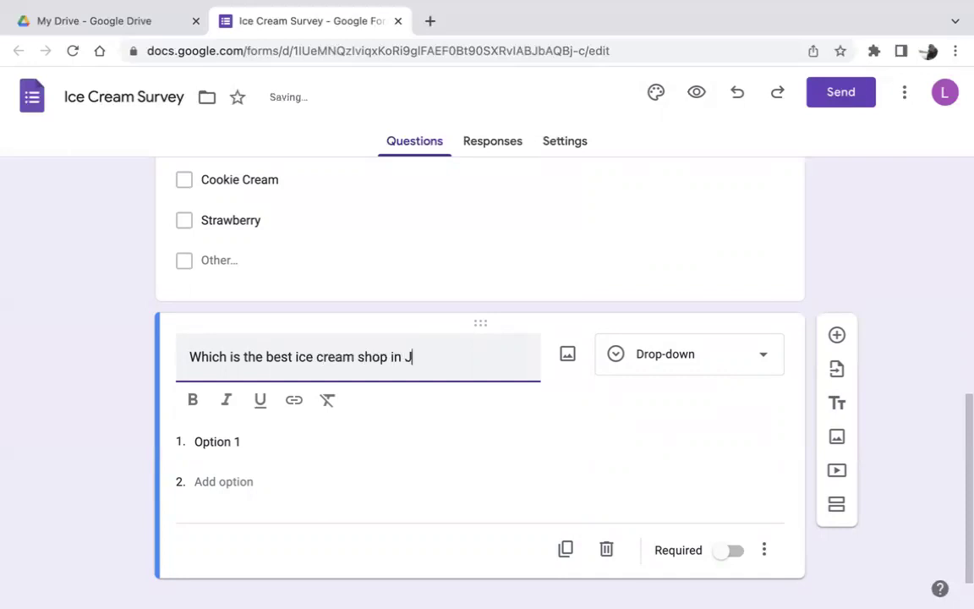
text(apan?)
Enter "Haagen Dazs" and "31" as the first two options of the ice cream shop drop-down question
click(238, 440)
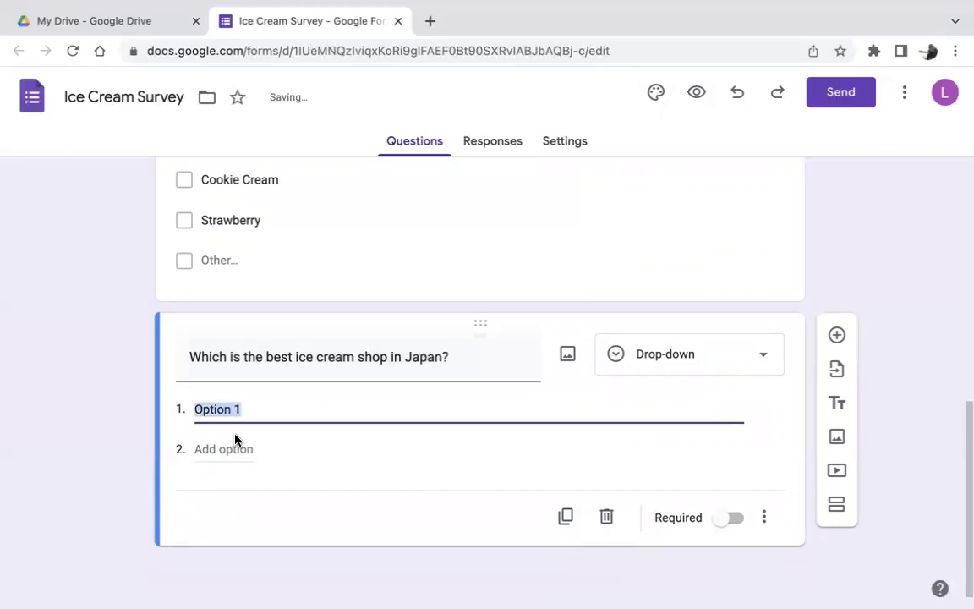
text(Ha)
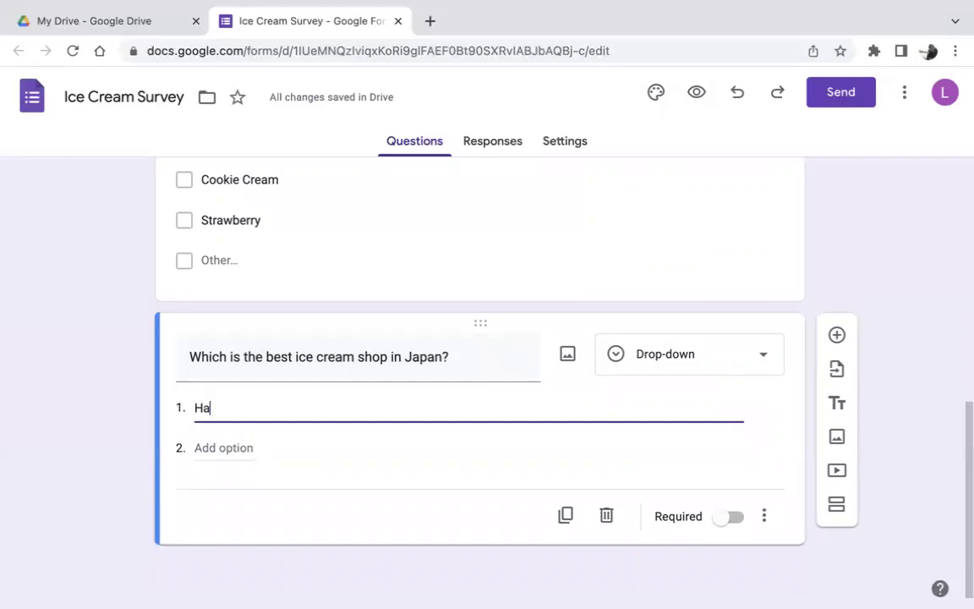
text(agen )
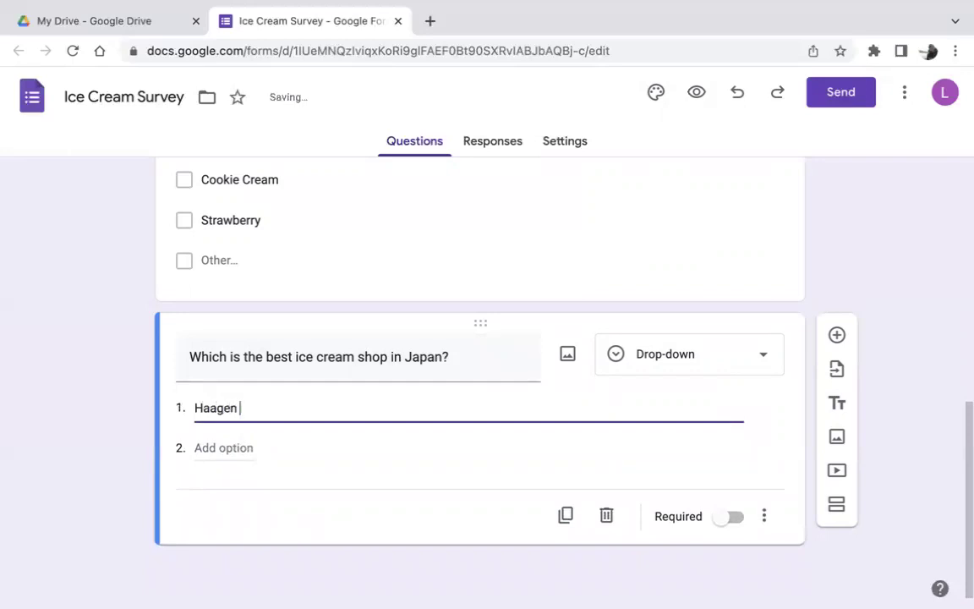
text(Dazs)
click(250, 447)
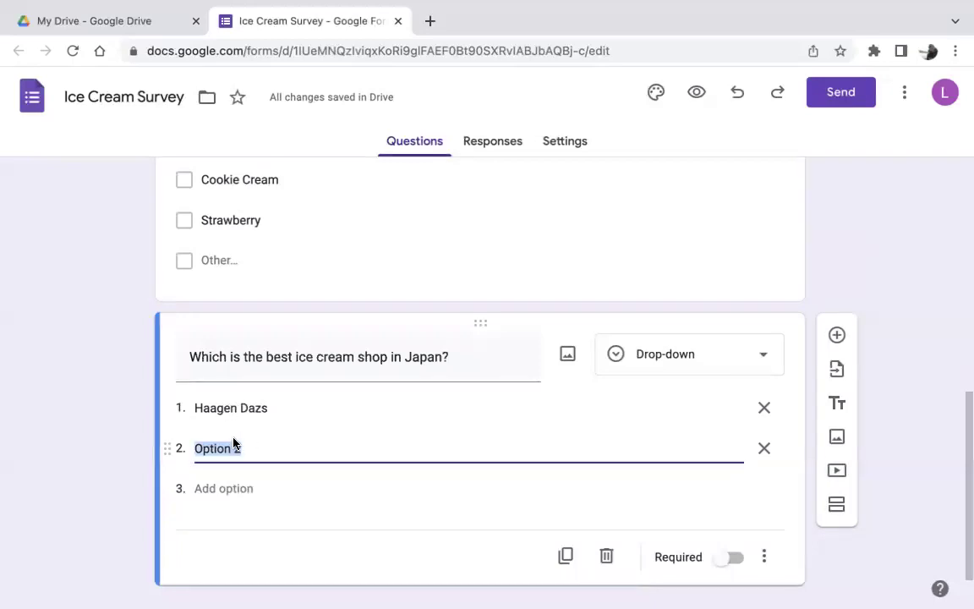
text(31)
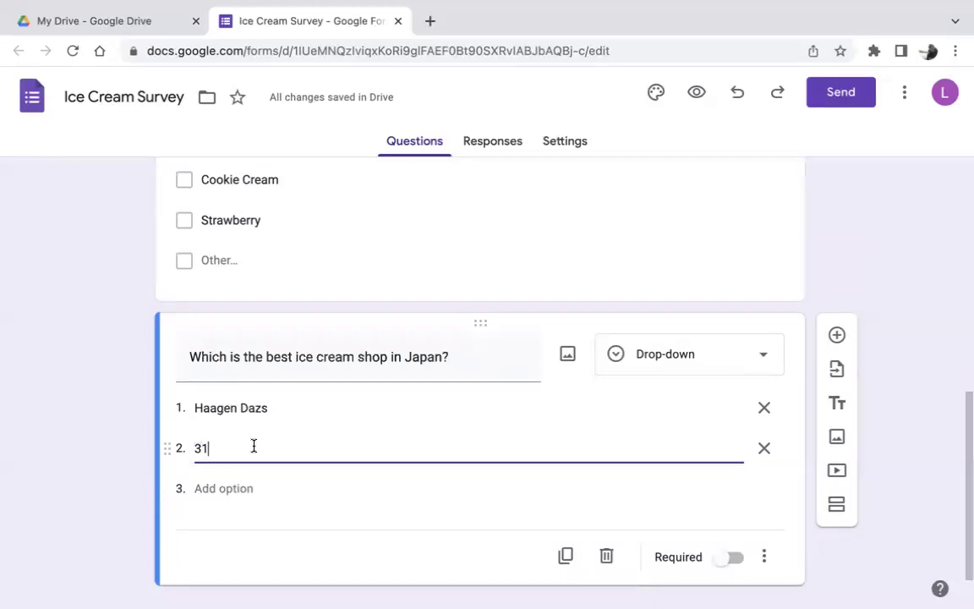
Add the options "Godiva" and "Convenience stores" to the ice cream shop question and make the question required
click(224, 486)
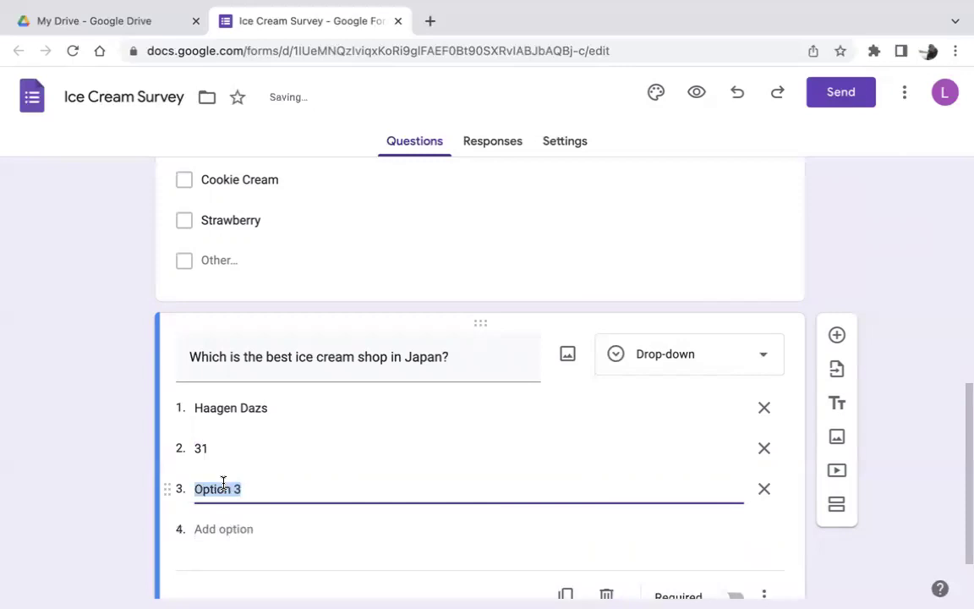
text(Go)
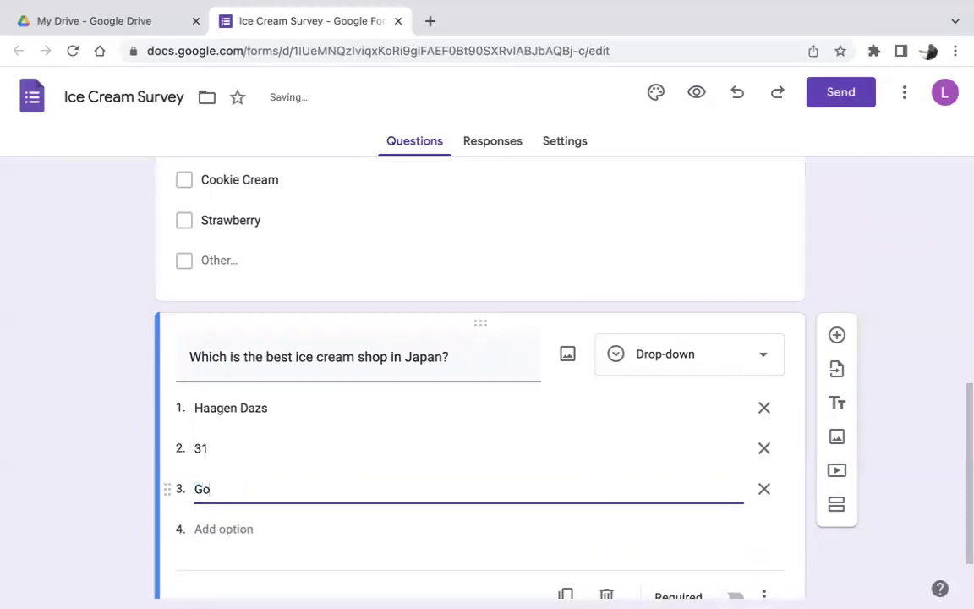
text(diva)
click(226, 528)
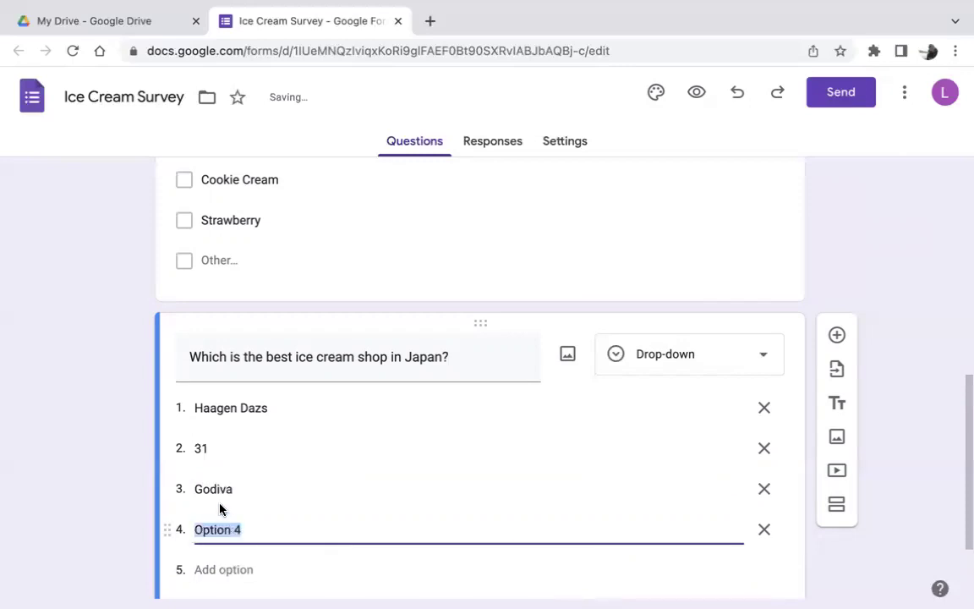
text(Con)
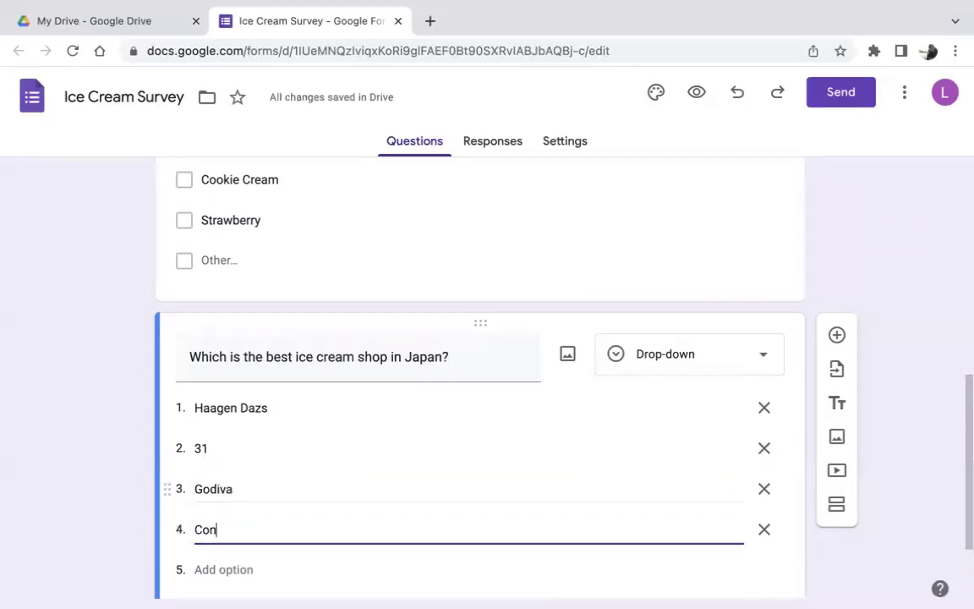
text(venienc)
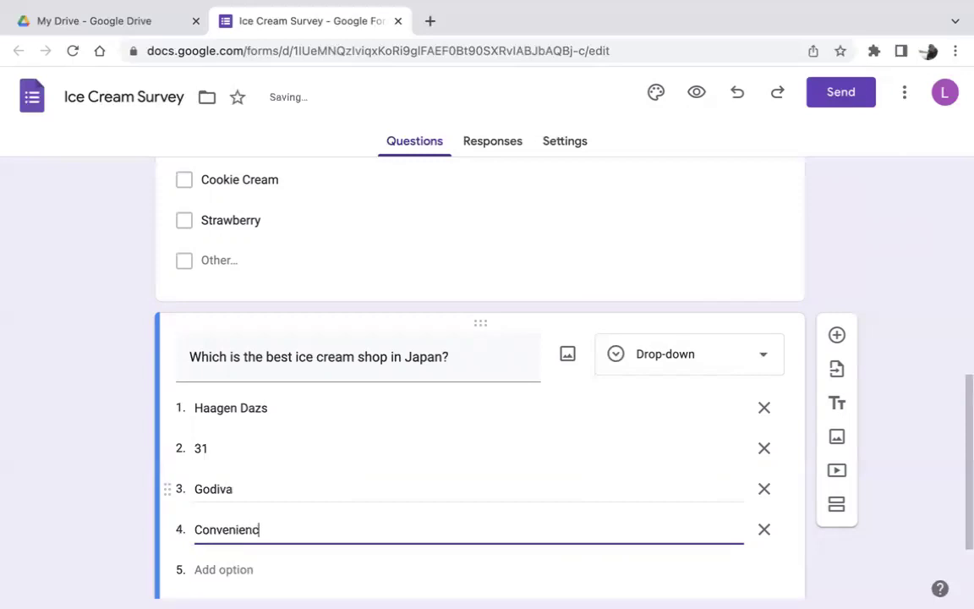
text(e stores)
scroll(672, 403, down, 2)
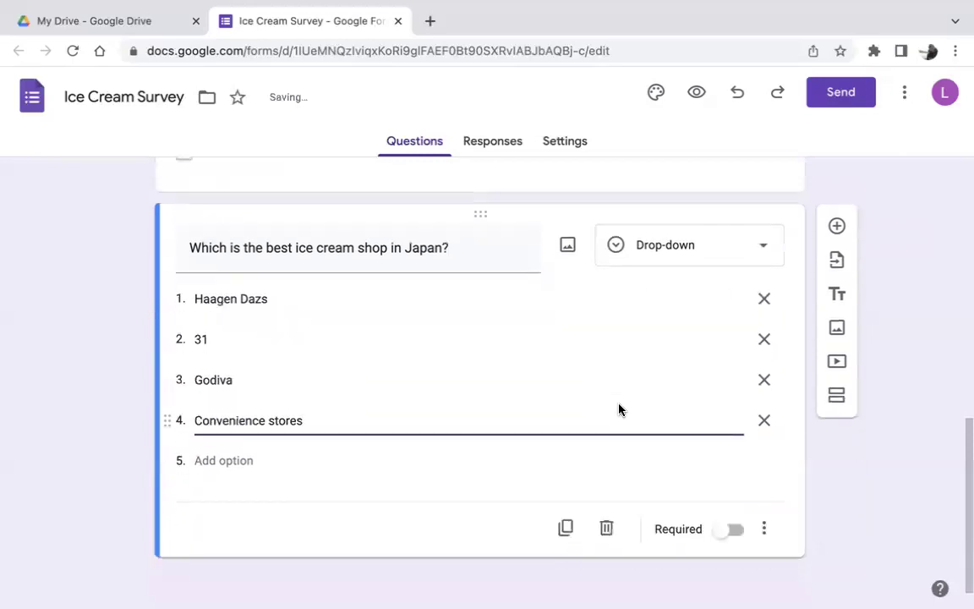
click(728, 529)
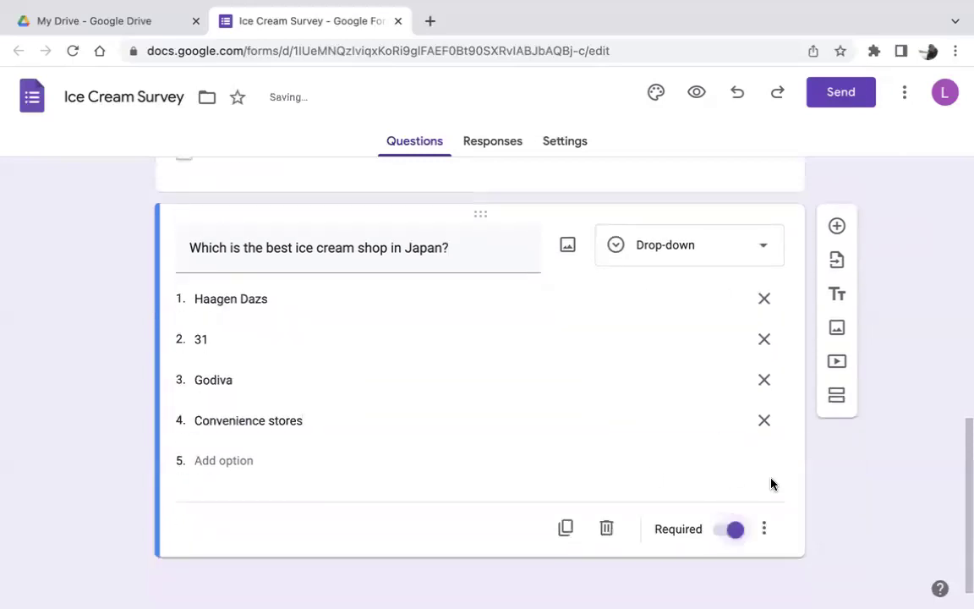
Add a new question below the ice cream shop question and set its type to Linear scale
click(837, 226)
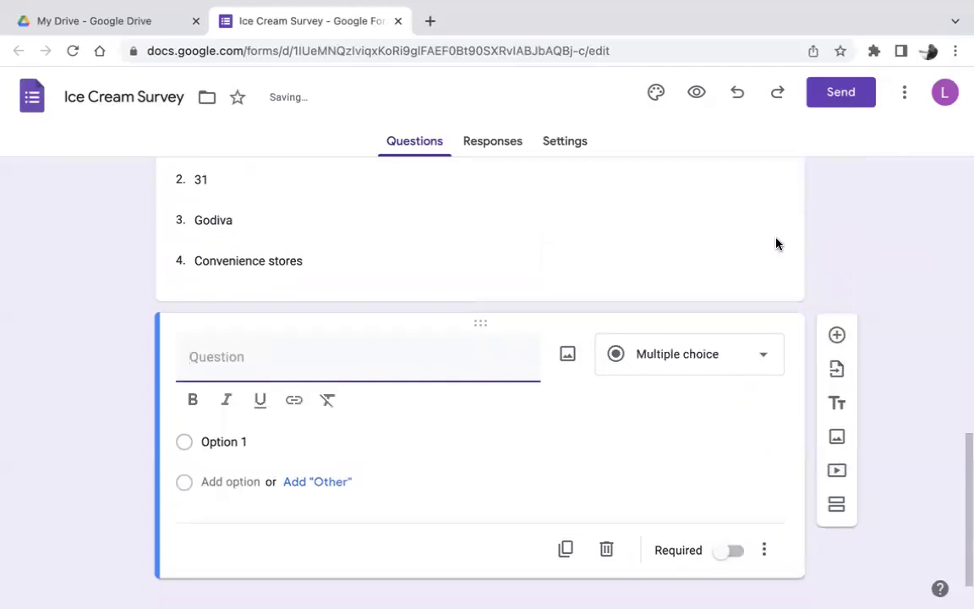
click(754, 352)
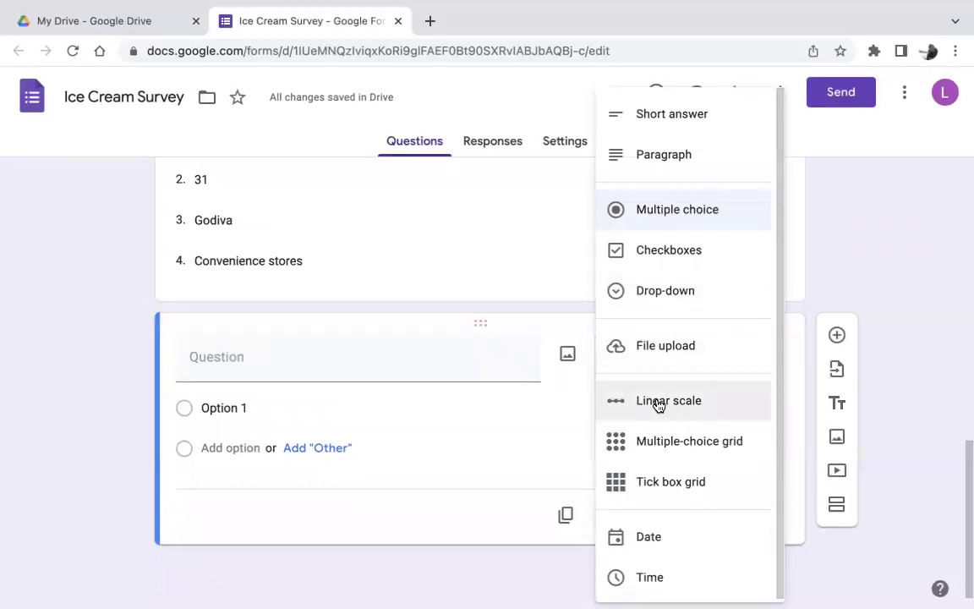
click(720, 406)
Enter "How many times on average do you eat ice cream in a week?" as the linear scale question's text
click(289, 348)
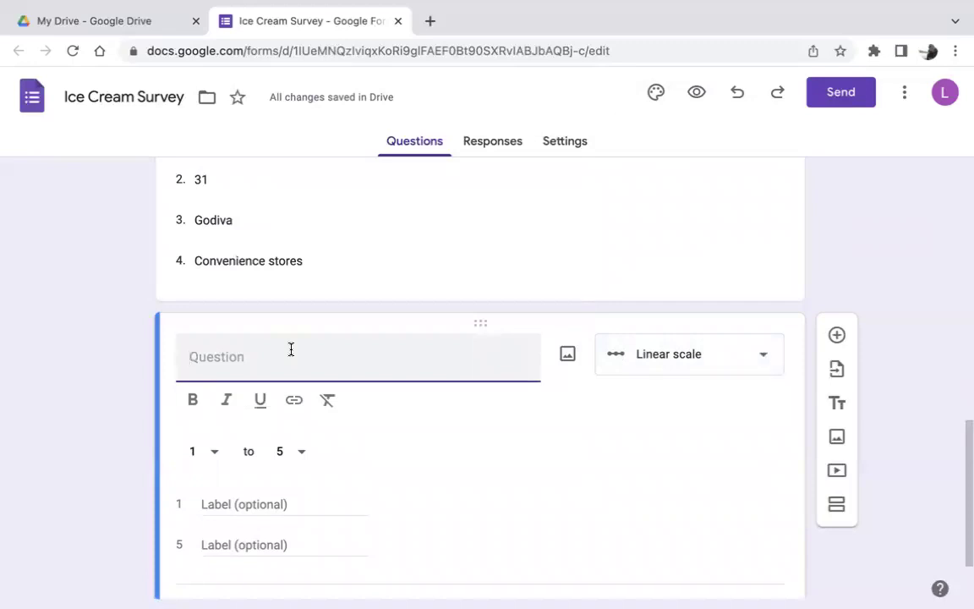
text(How many times )
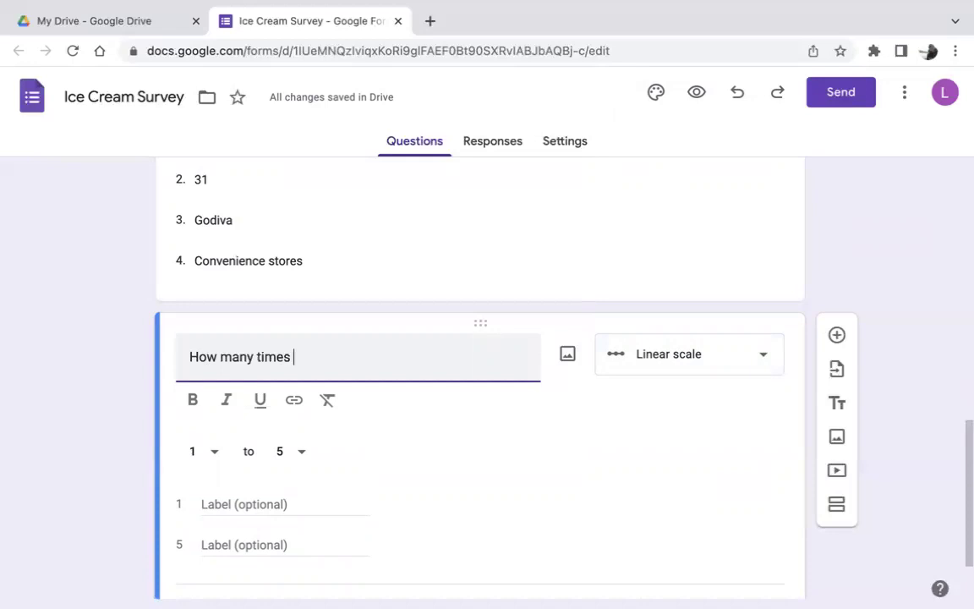
text(on)
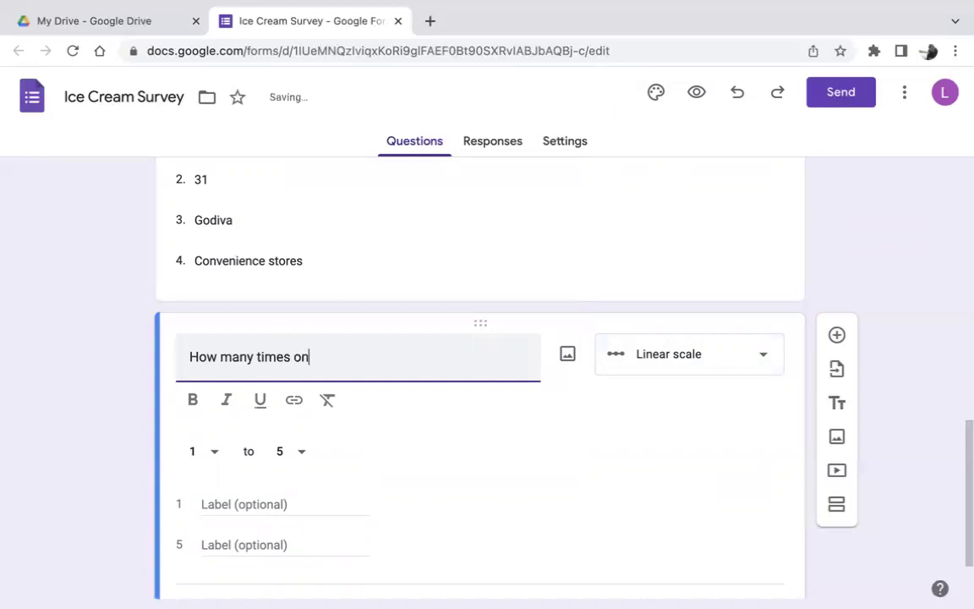
text( average)
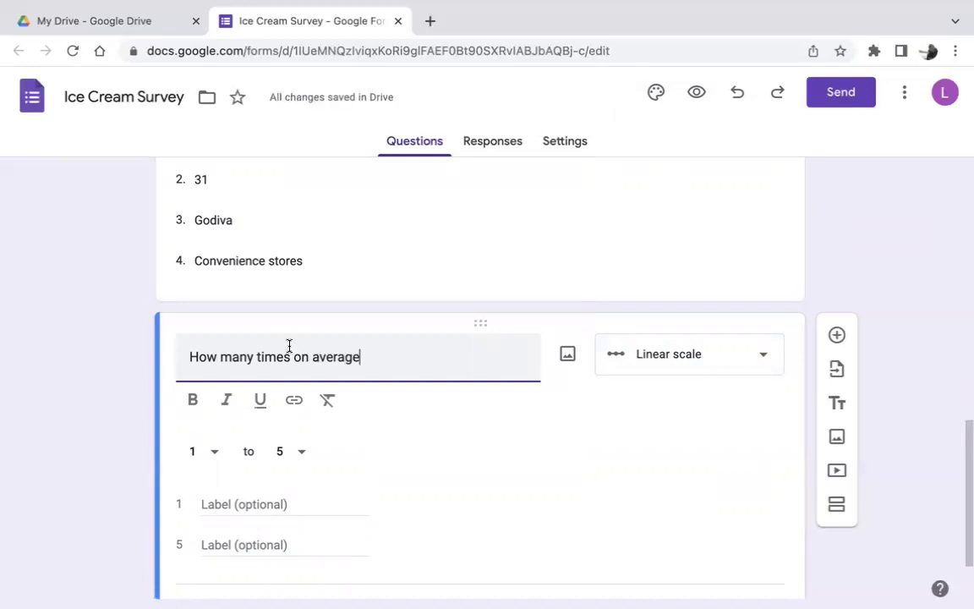
text( do you eat ice cream in)
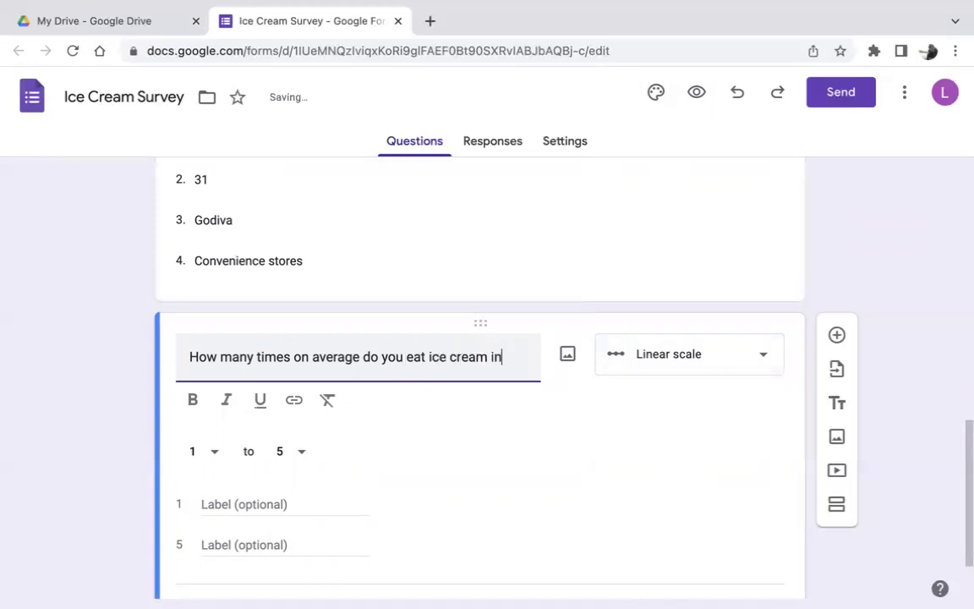
text( a week?)
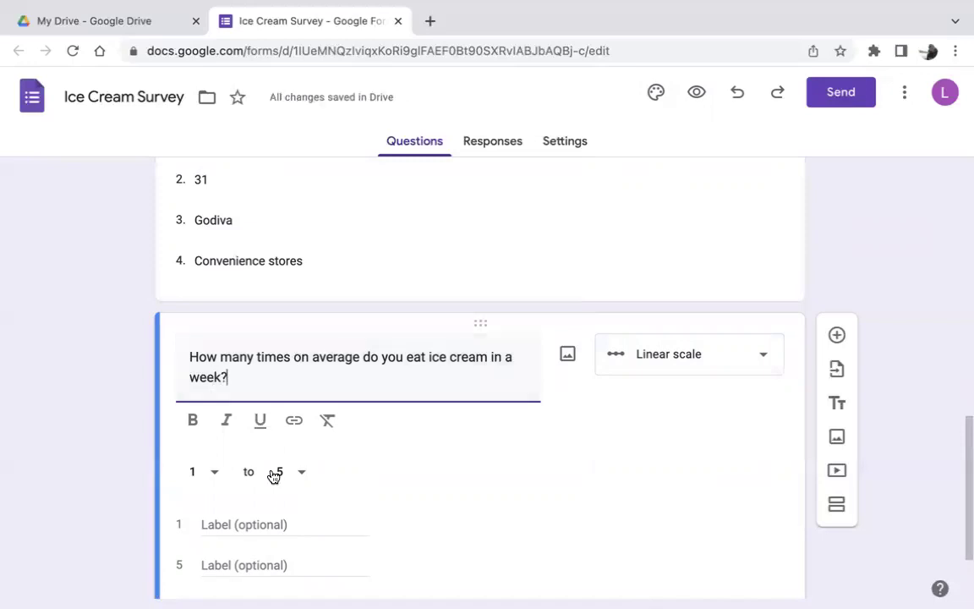
Set the linear scale's range from 0 to 10
click(209, 476)
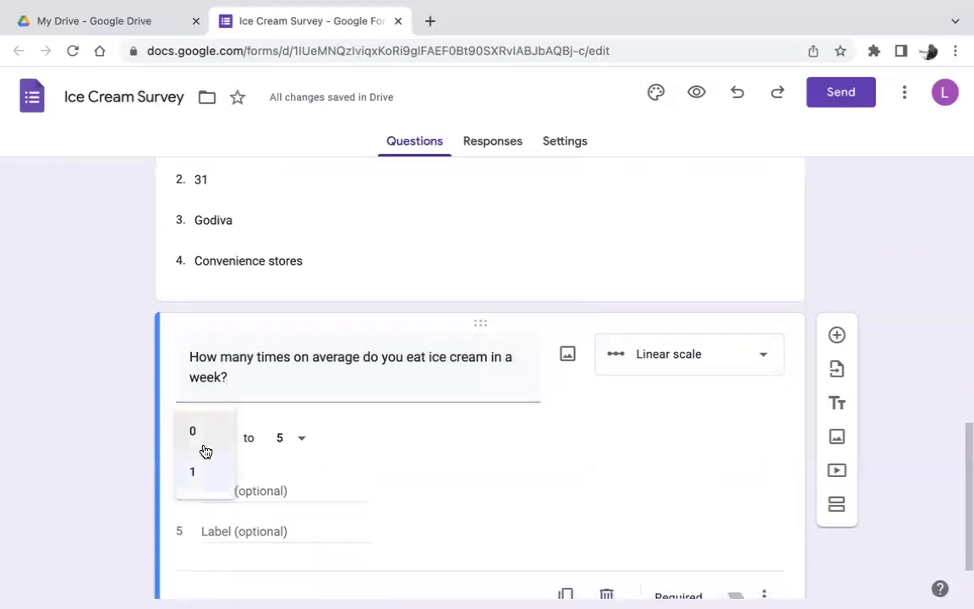
click(199, 435)
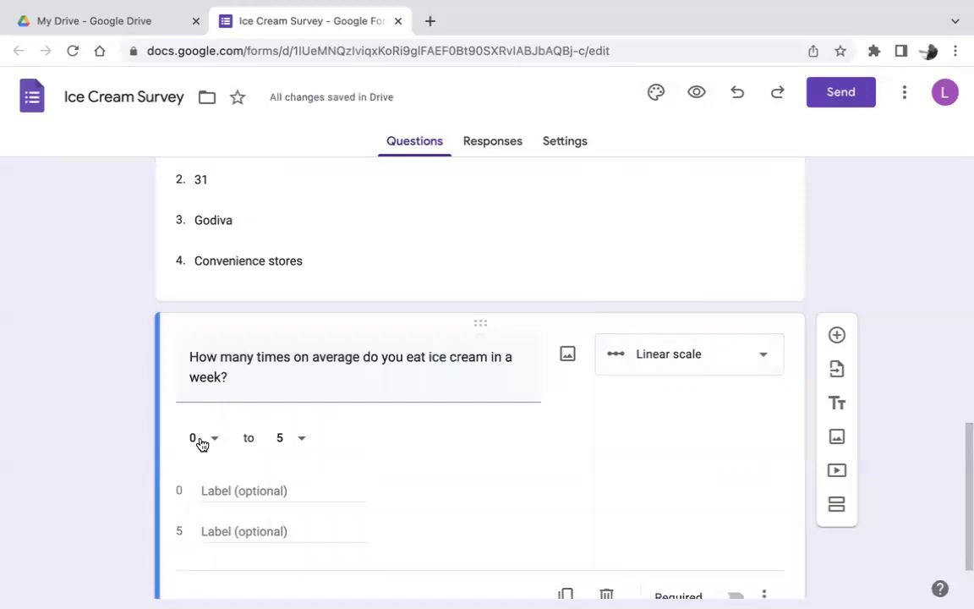
click(284, 442)
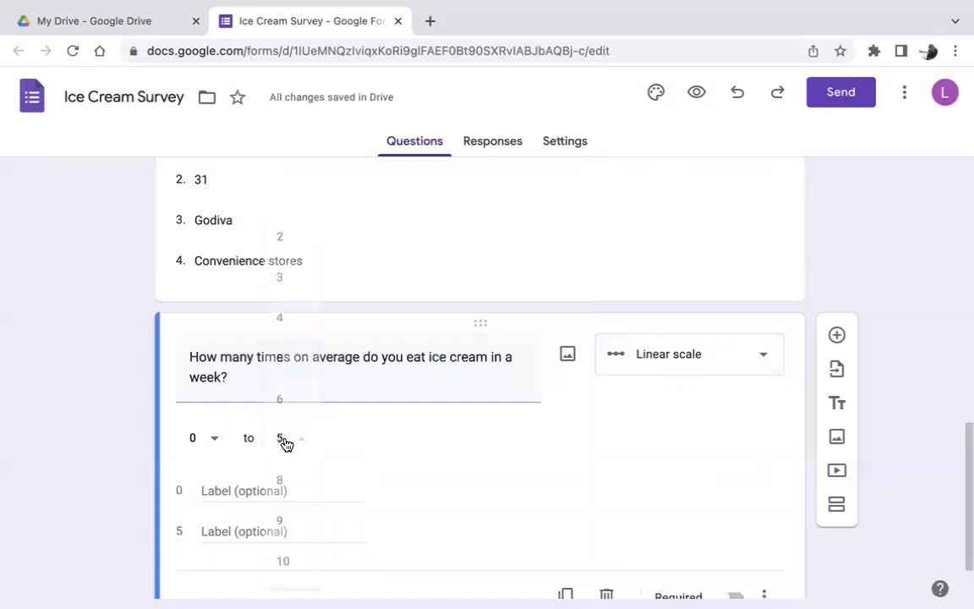
click(279, 561)
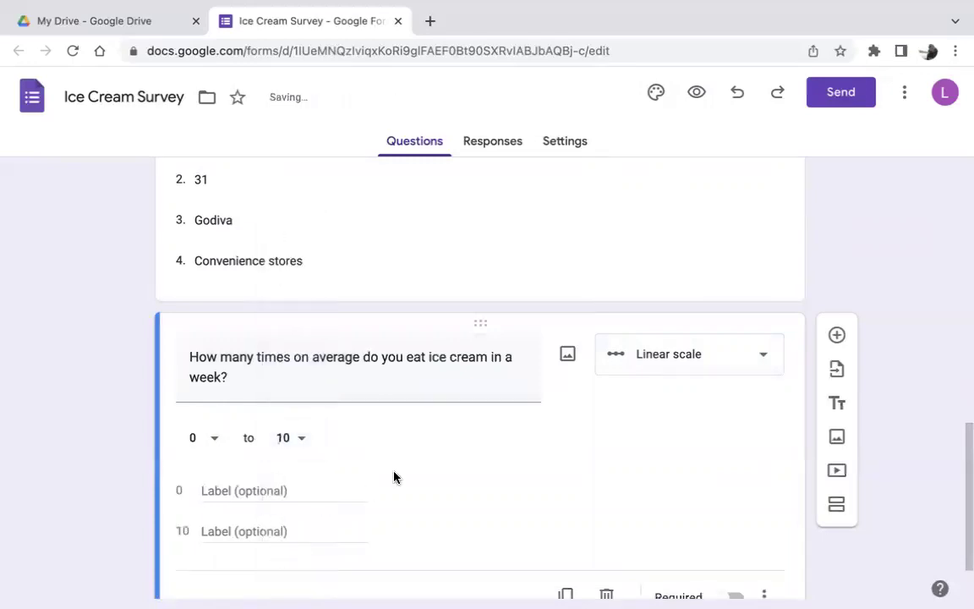
Label the scale's low end "None" and its high end "Ten", and make the question required
click(254, 492)
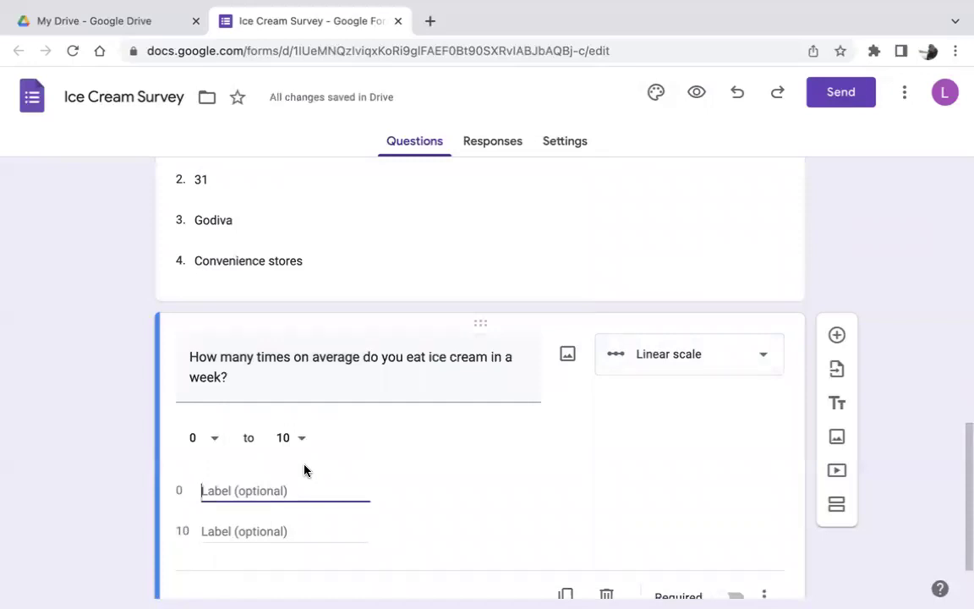
text(None)
scroll(304, 461, down, 1)
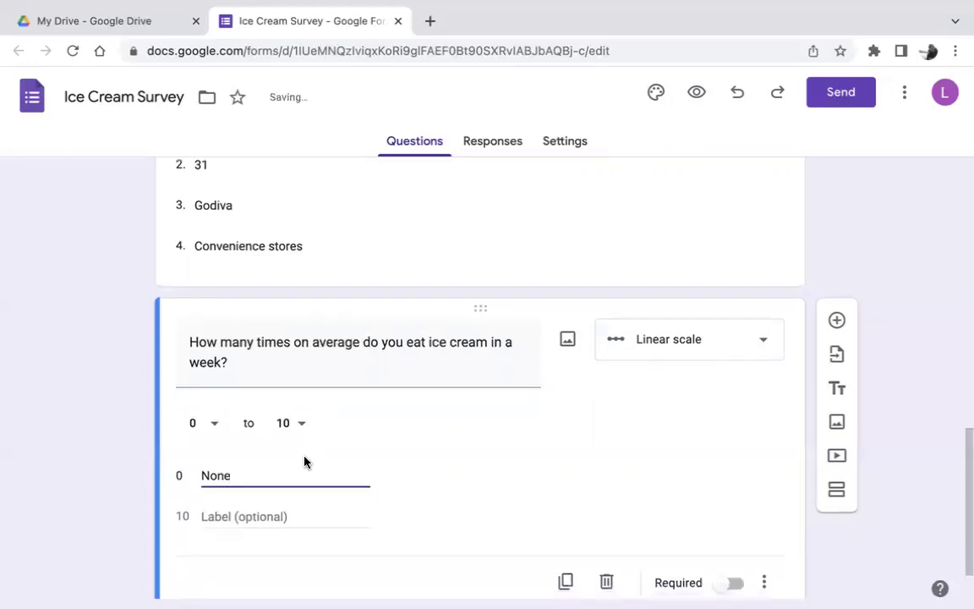
click(286, 461)
text(Ten)
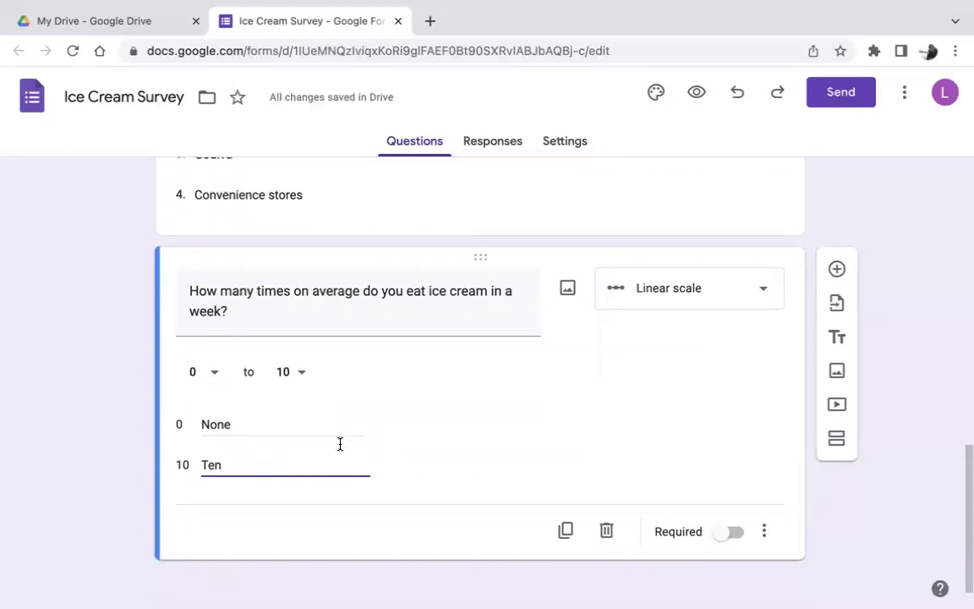
click(724, 539)
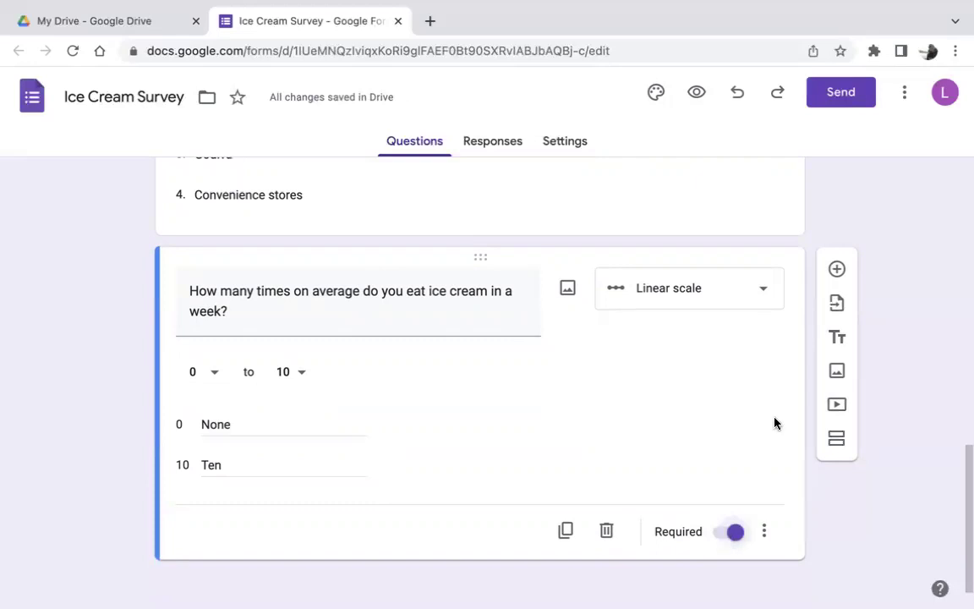
Add a new question below the linear scale question and set its type to Multiple-choice grid
click(836, 267)
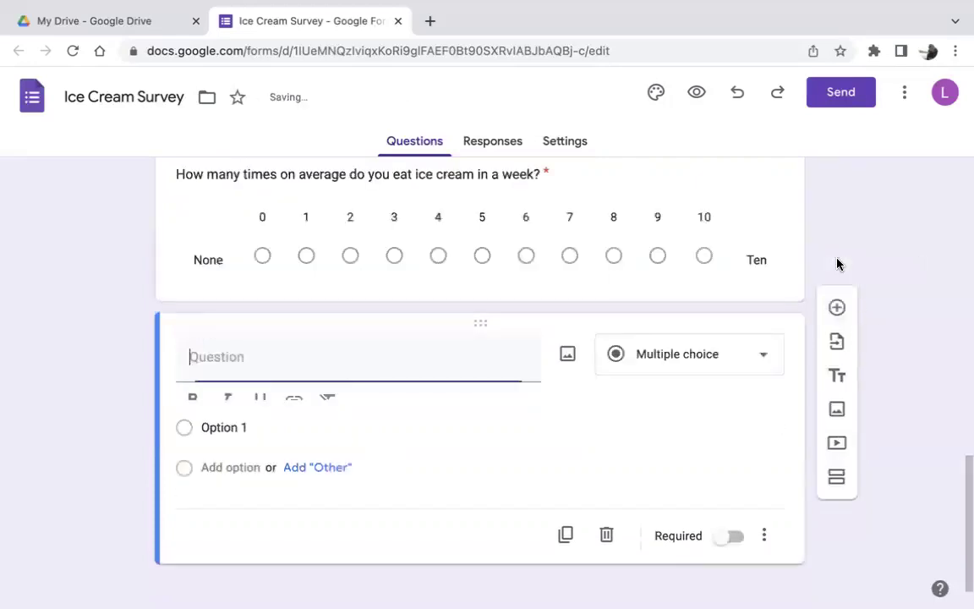
click(734, 370)
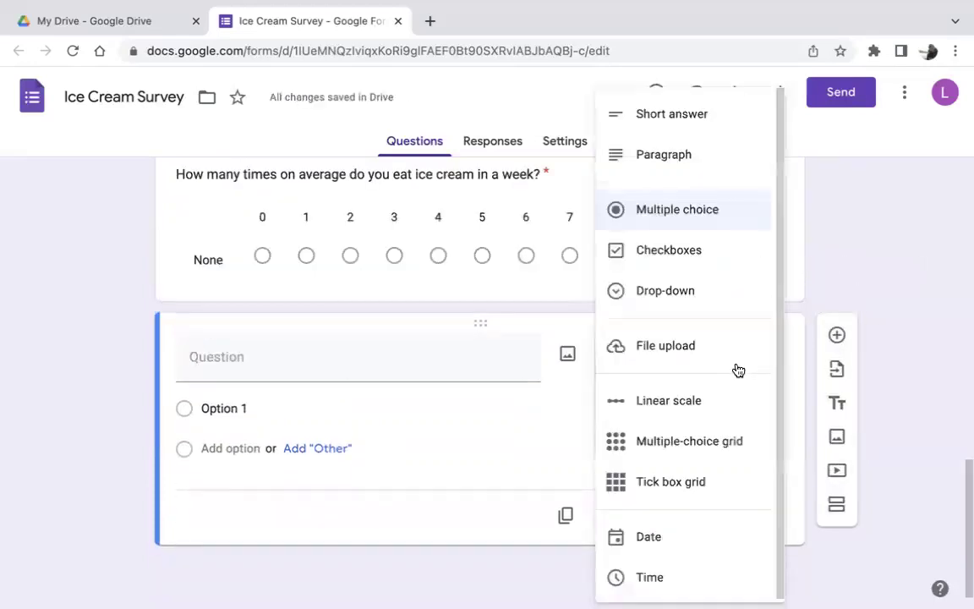
click(642, 449)
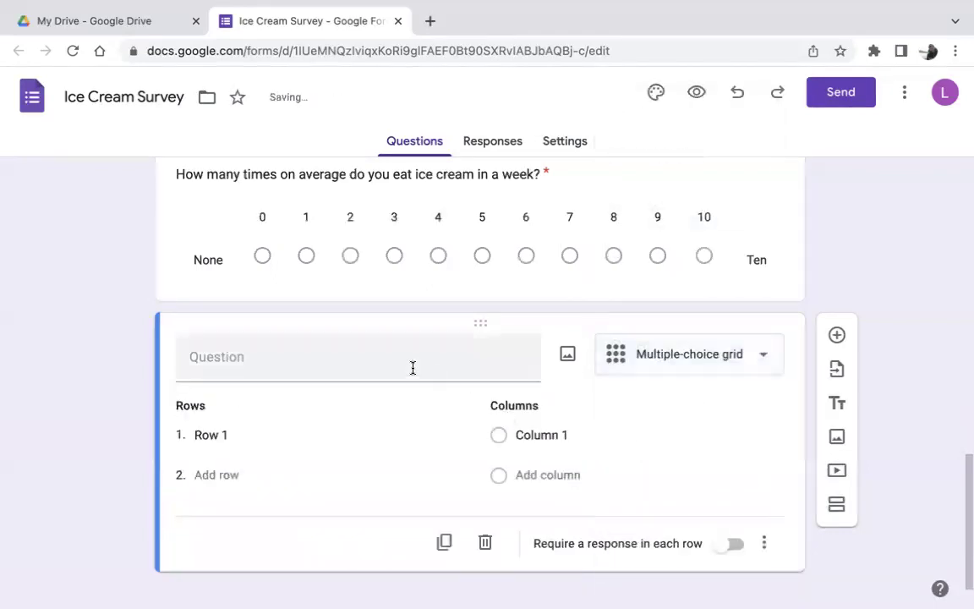
Enter "When and who is it best to eat ice cream with?" as the multiple-choice grid question's text
click(405, 363)
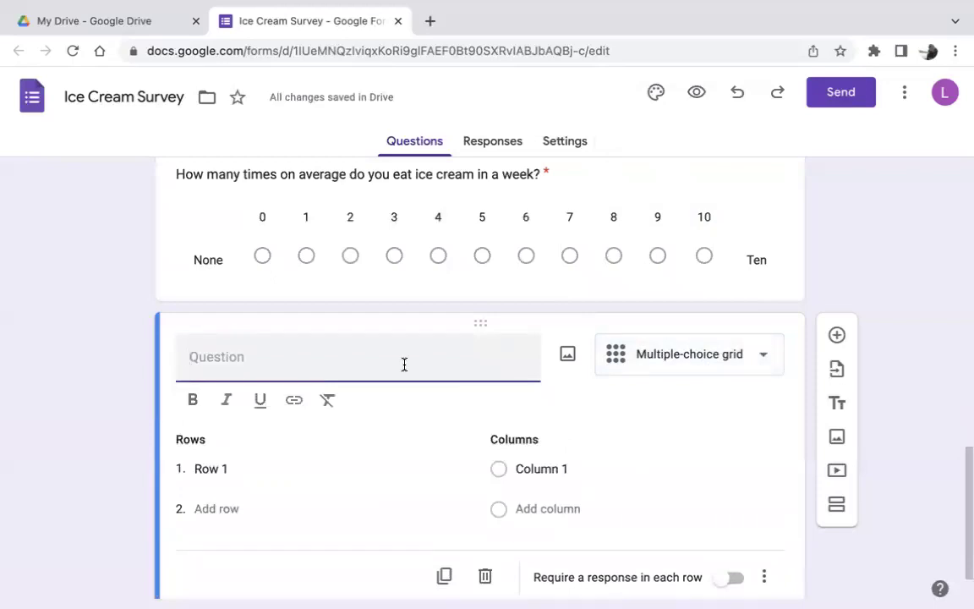
text(When and )
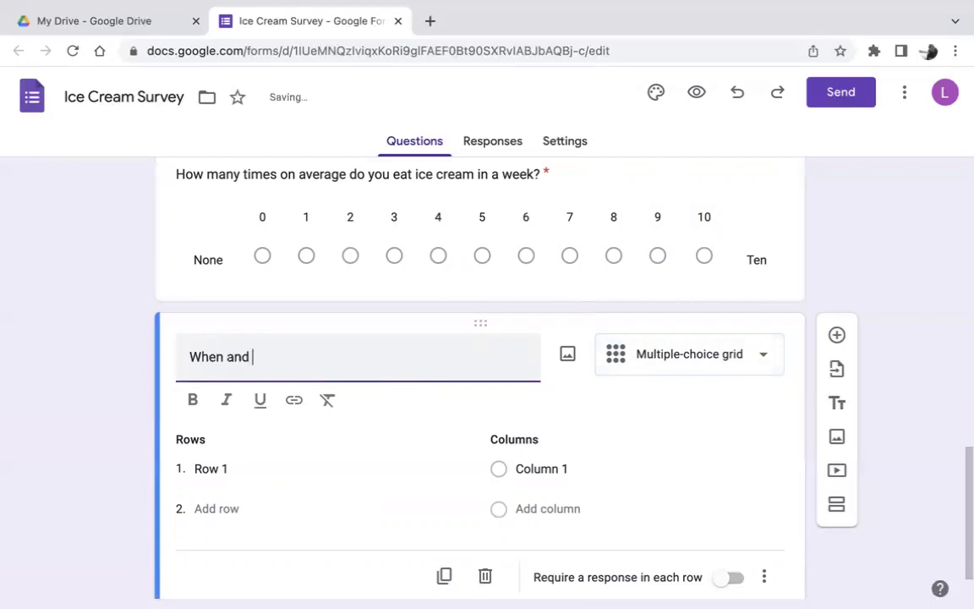
text(who is )
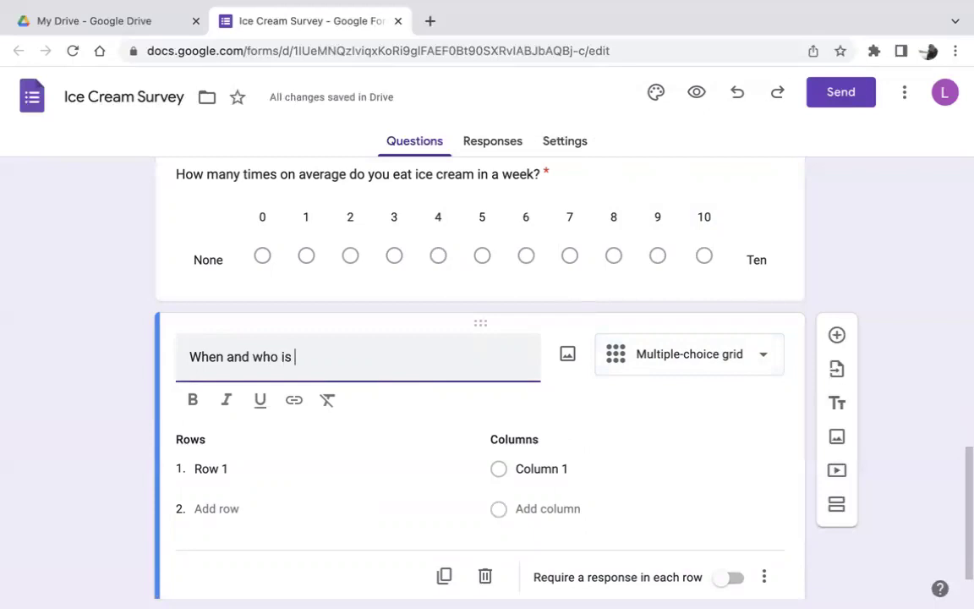
text(it best )
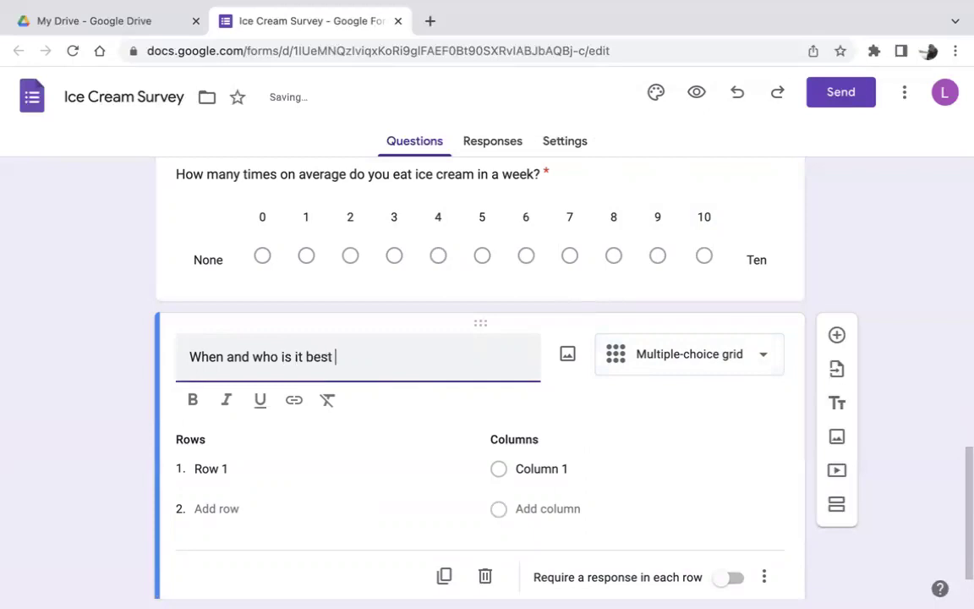
text(to eat i)
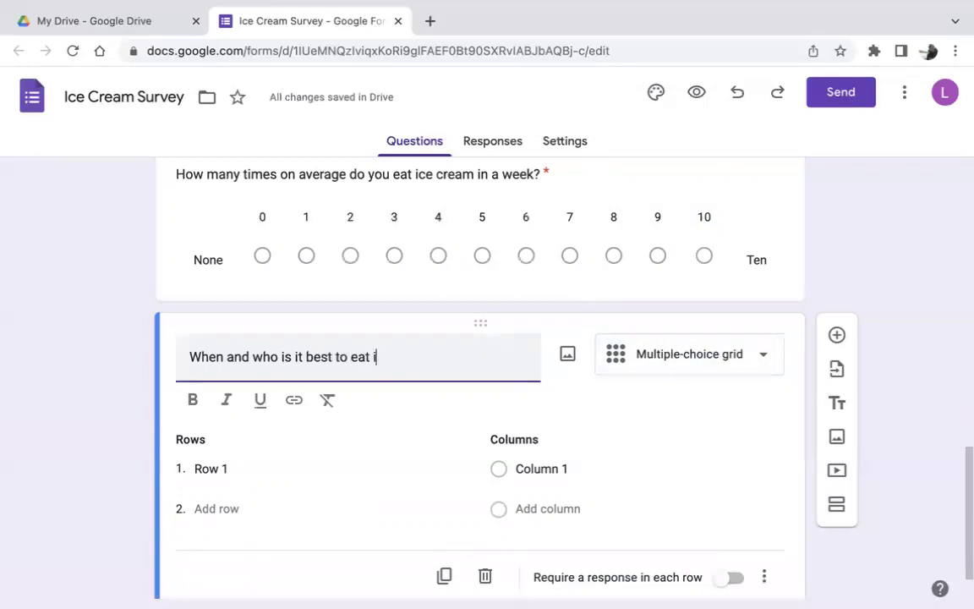
text(ce cream with?)
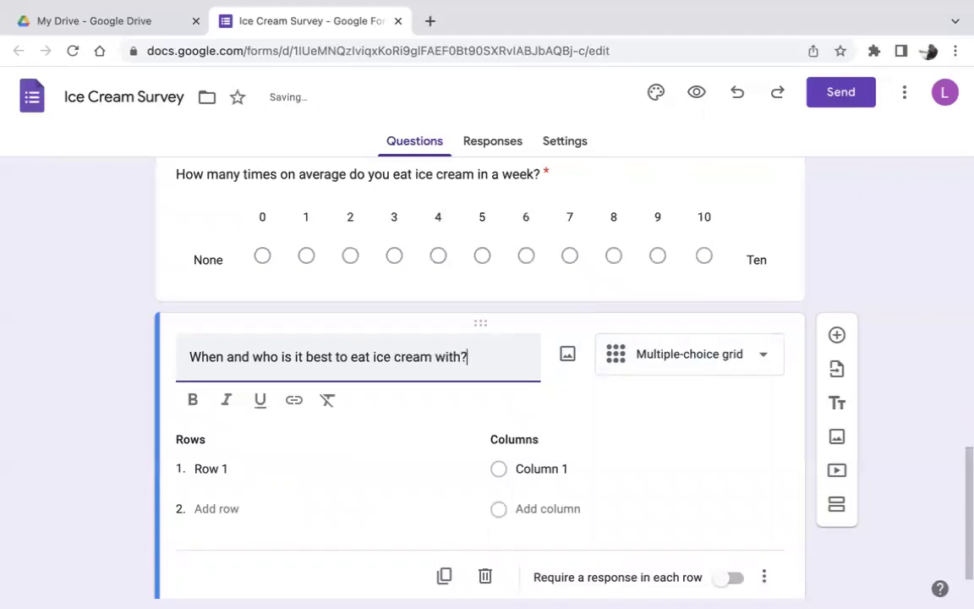
double_click(208, 356)
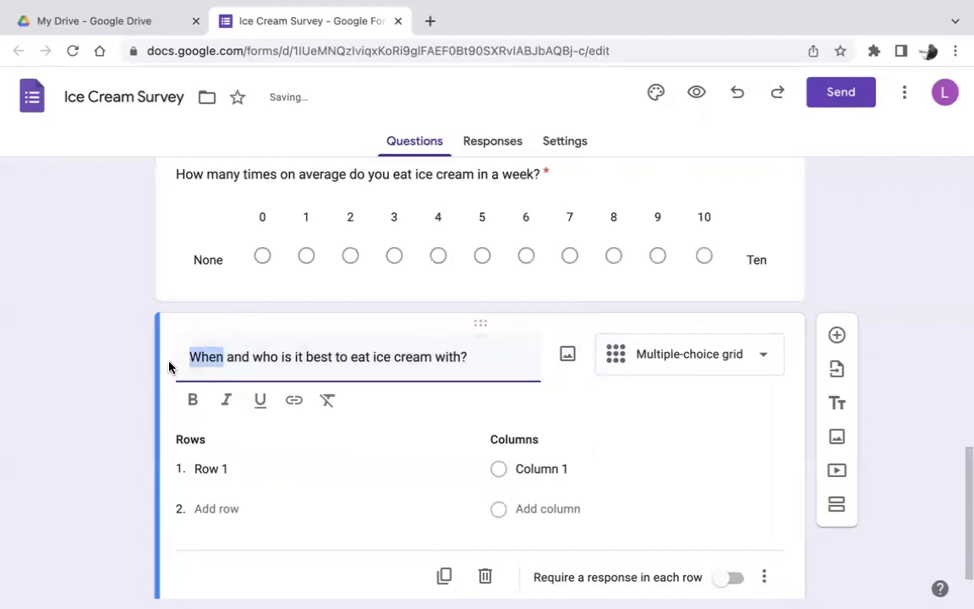
double_click(258, 356)
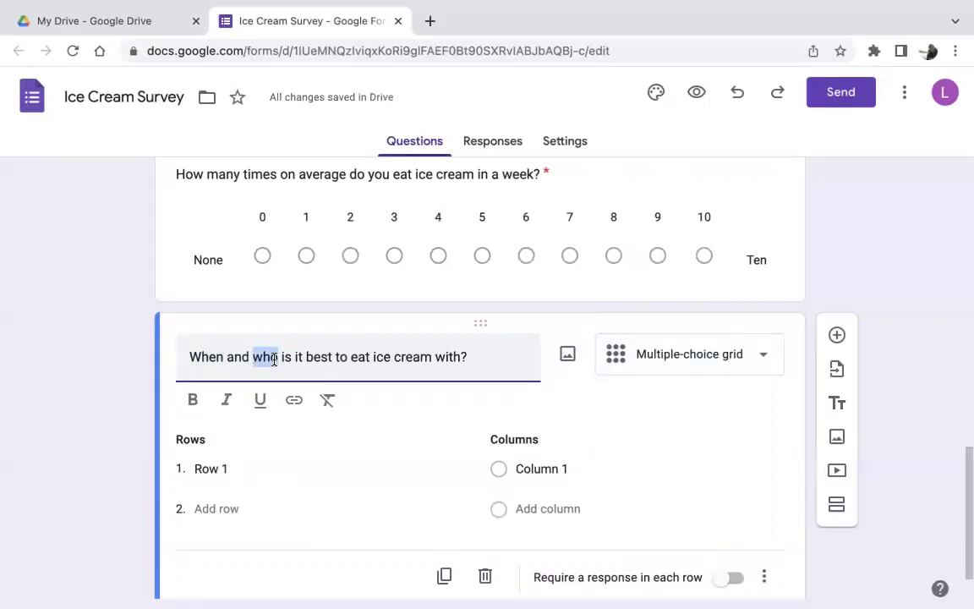
Fill the grid's rows with Summer, Winter, Fall and Spring
click(233, 467)
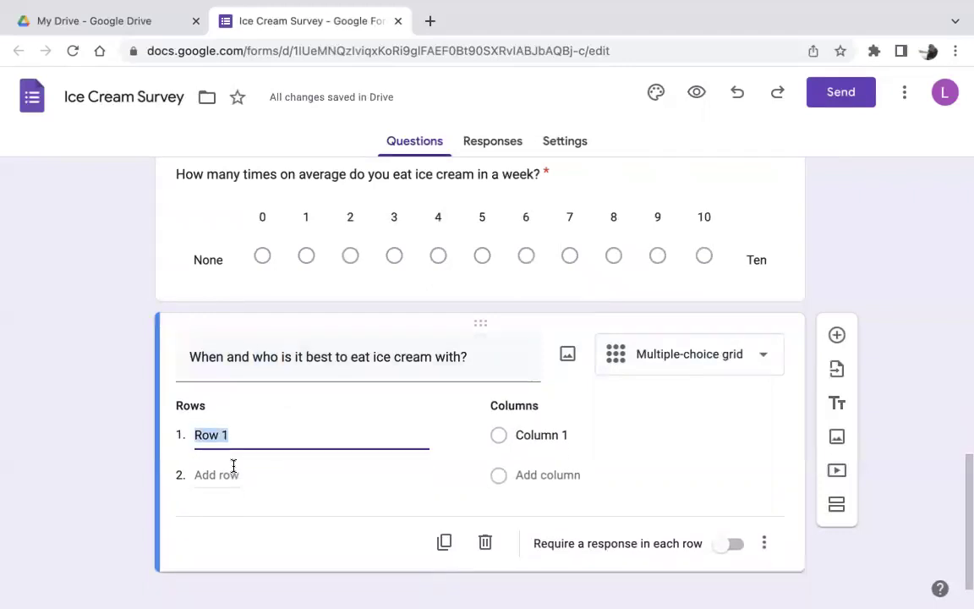
text(SUm)
key(BackSpace)
key(BackSpace)
text(ummer)
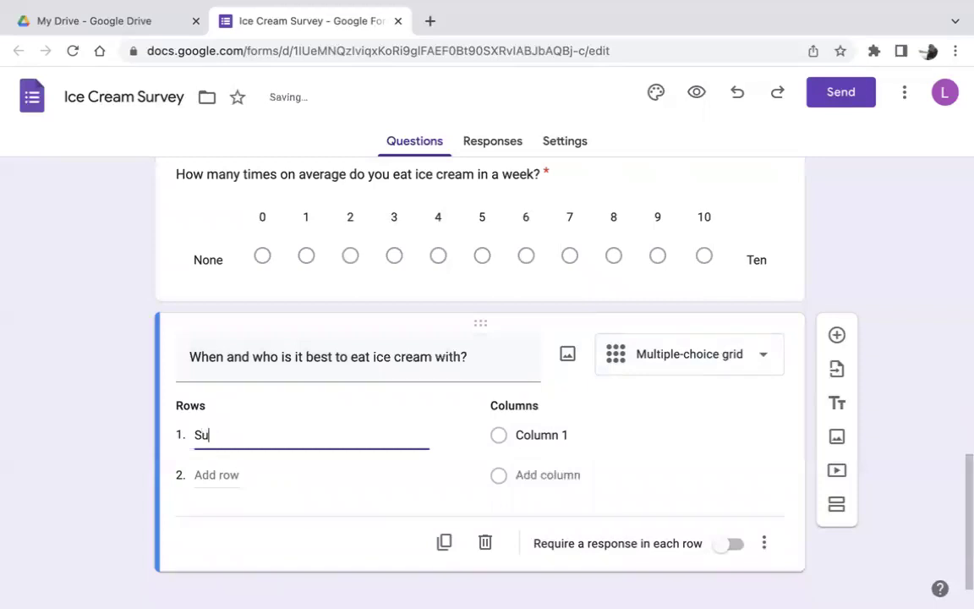
click(221, 475)
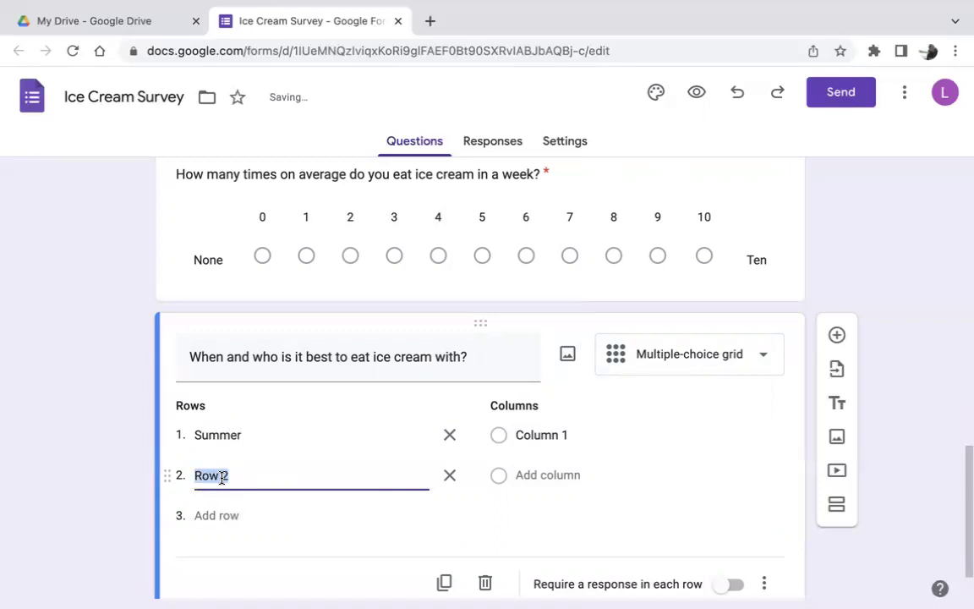
text(Winter)
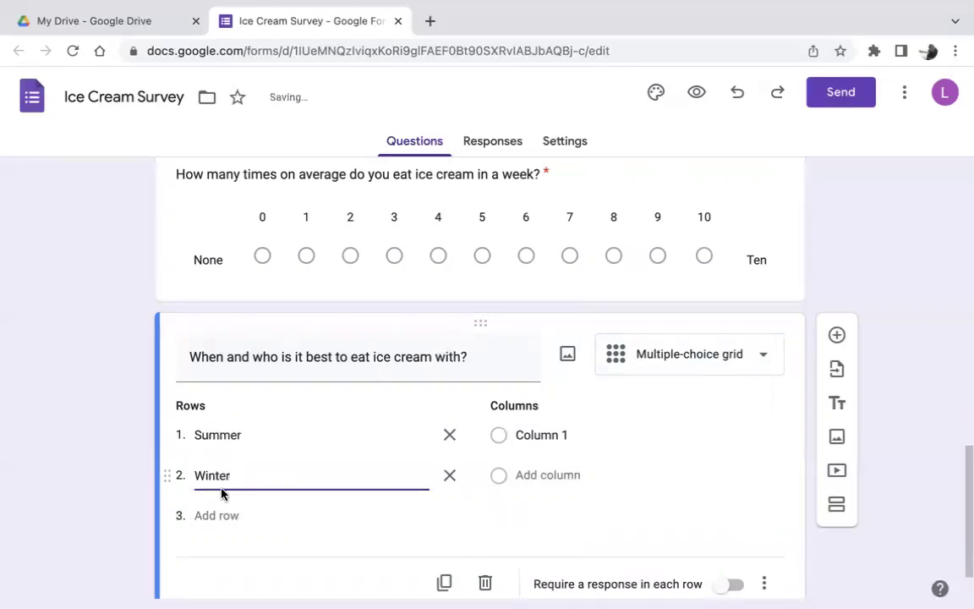
click(215, 514)
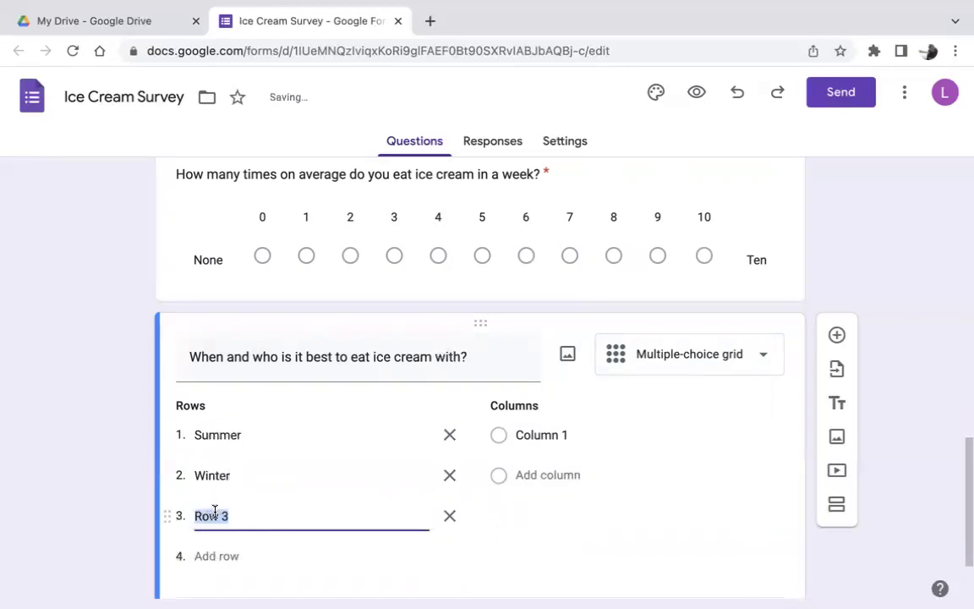
text(G)
text(Fall)
click(215, 555)
text(Spring)
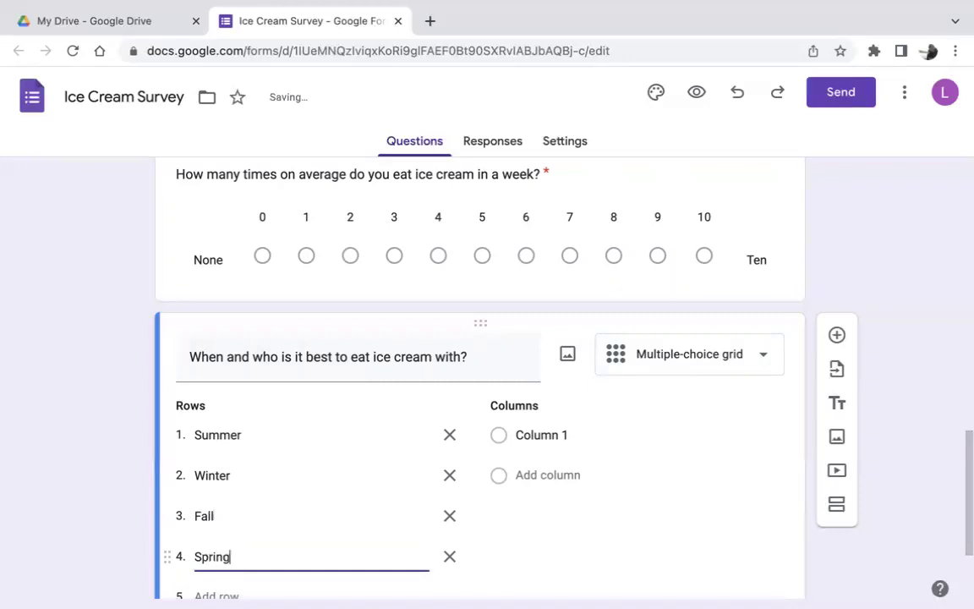
Fill the grid's columns with "Brother or sister", "Friend", "Parents" and "Boyfriend / girlfriend"
click(538, 435)
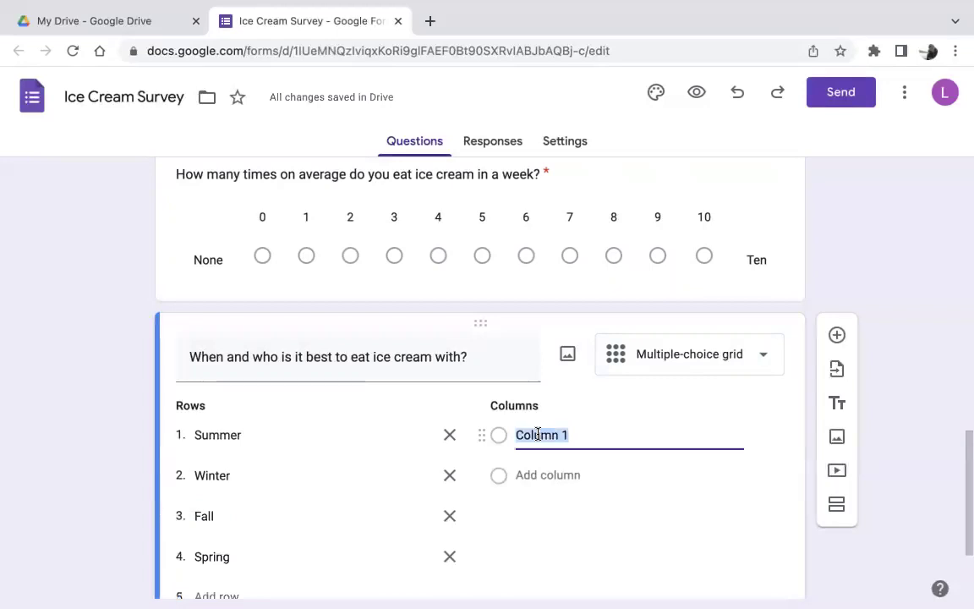
text(Bro)
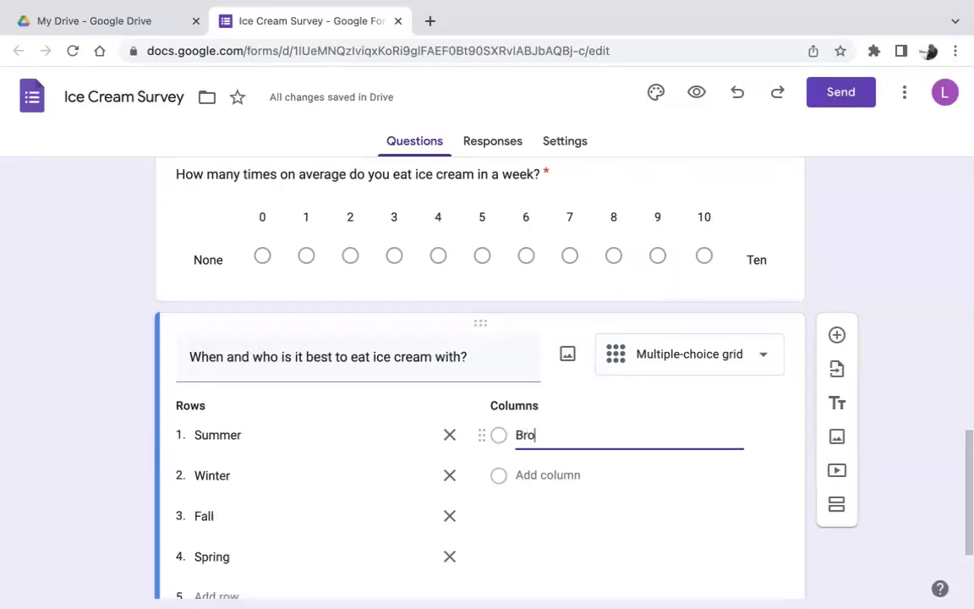
text(ther or sister)
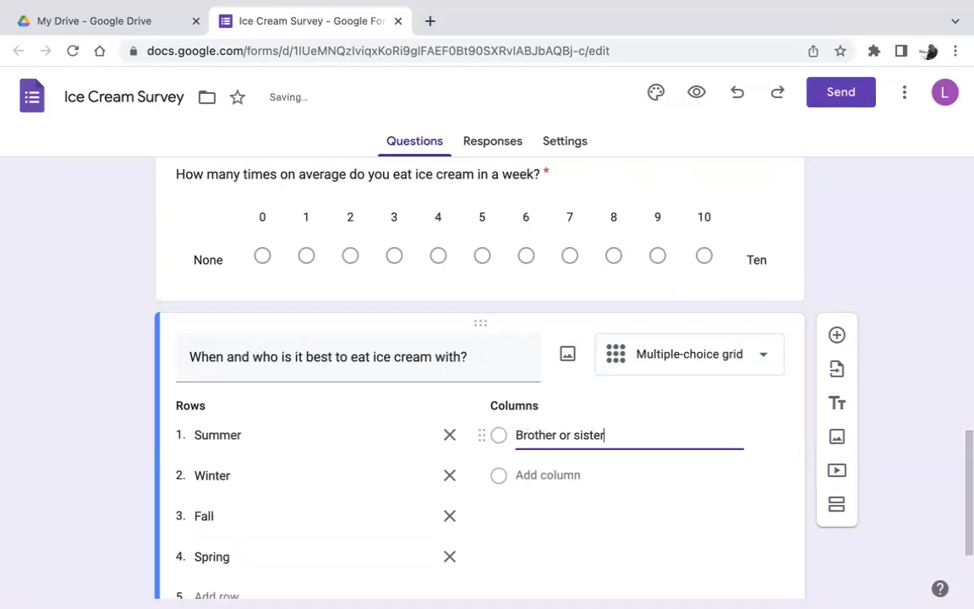
click(530, 475)
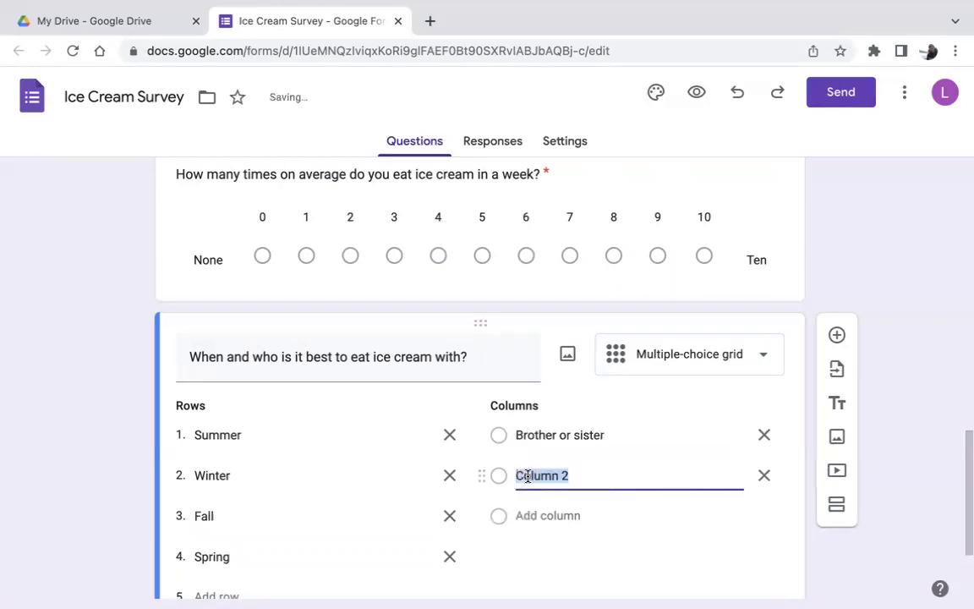
text(Friend)
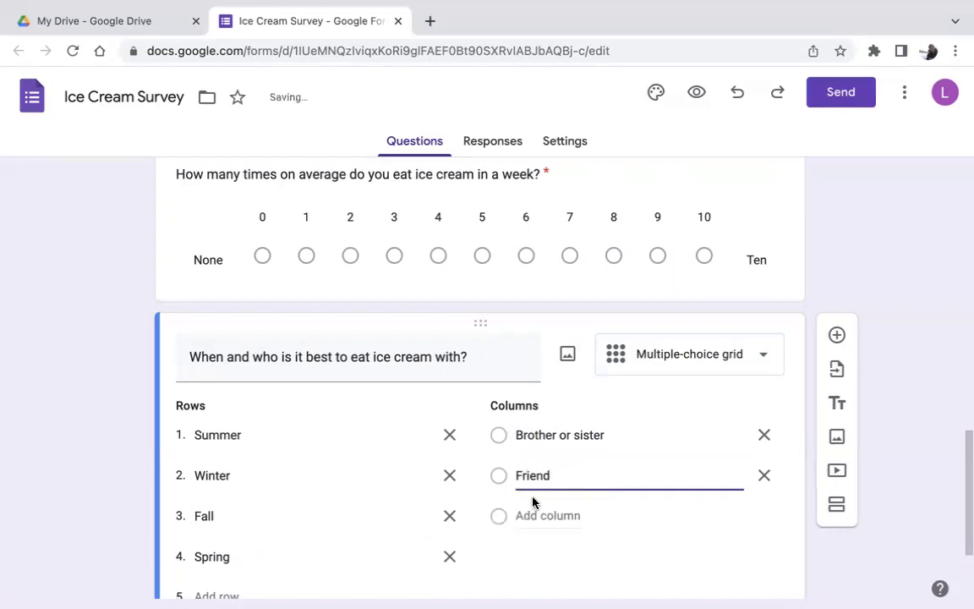
click(536, 510)
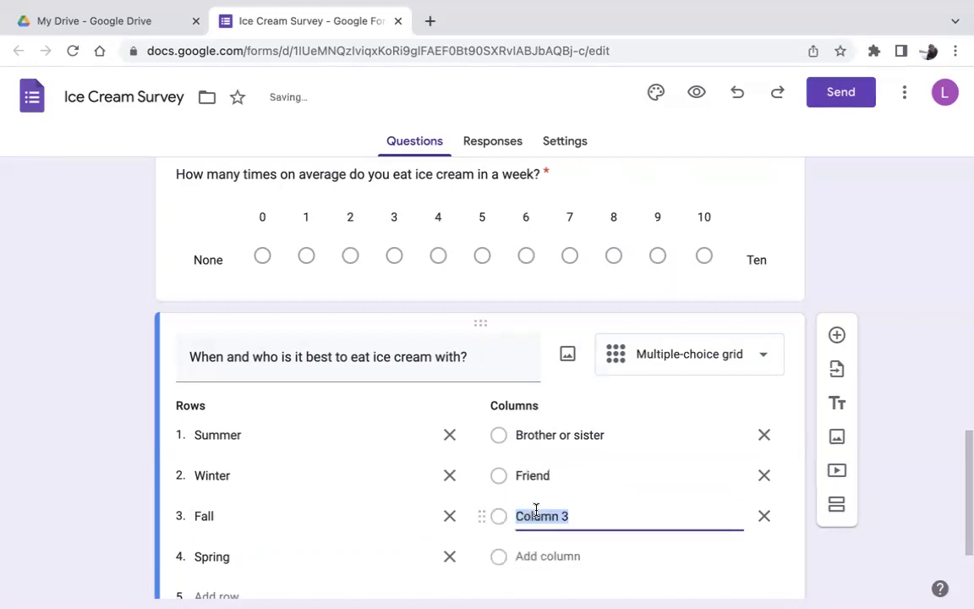
text(Parents)
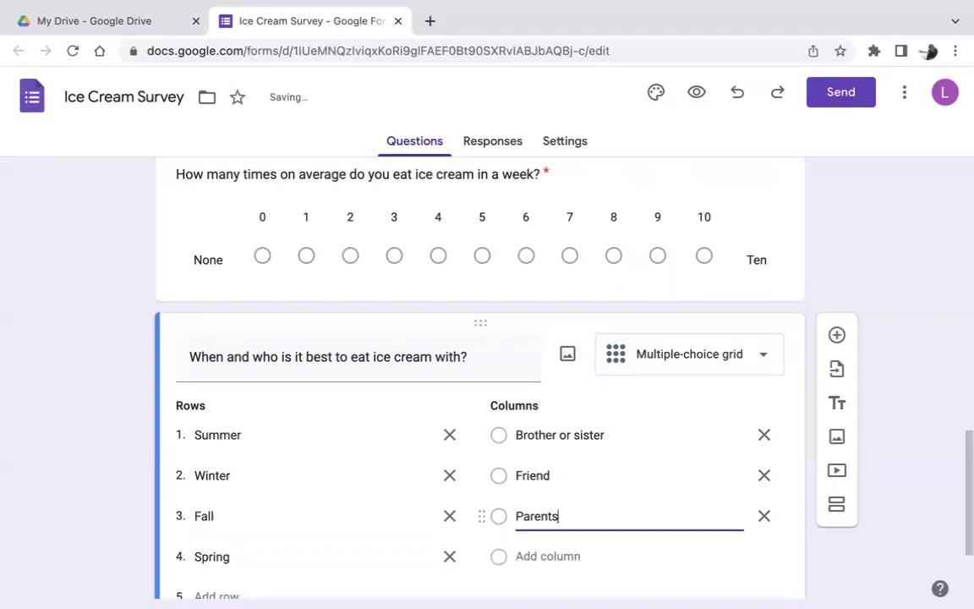
click(541, 555)
text(Boyfriend)
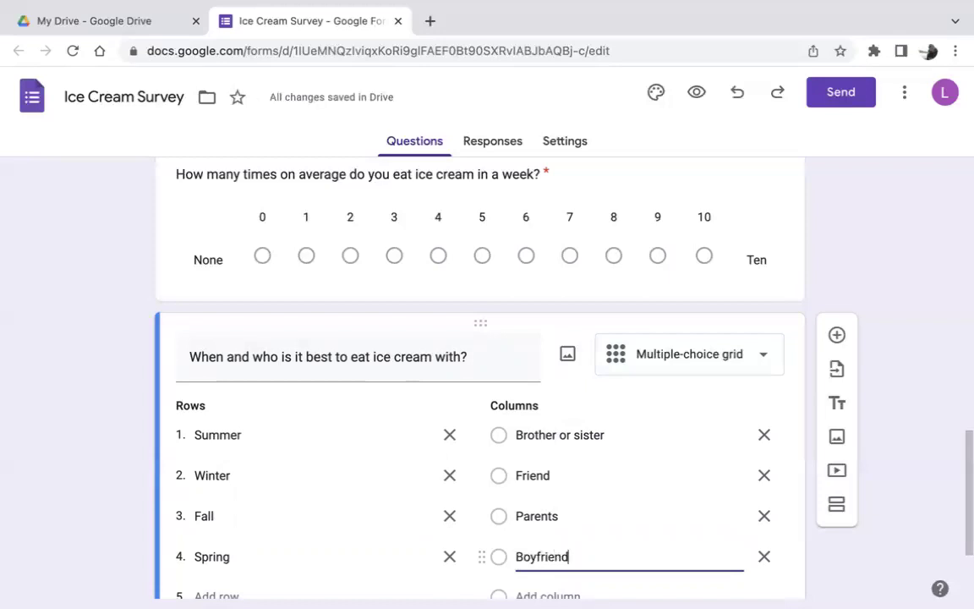
text( / girlfriend)
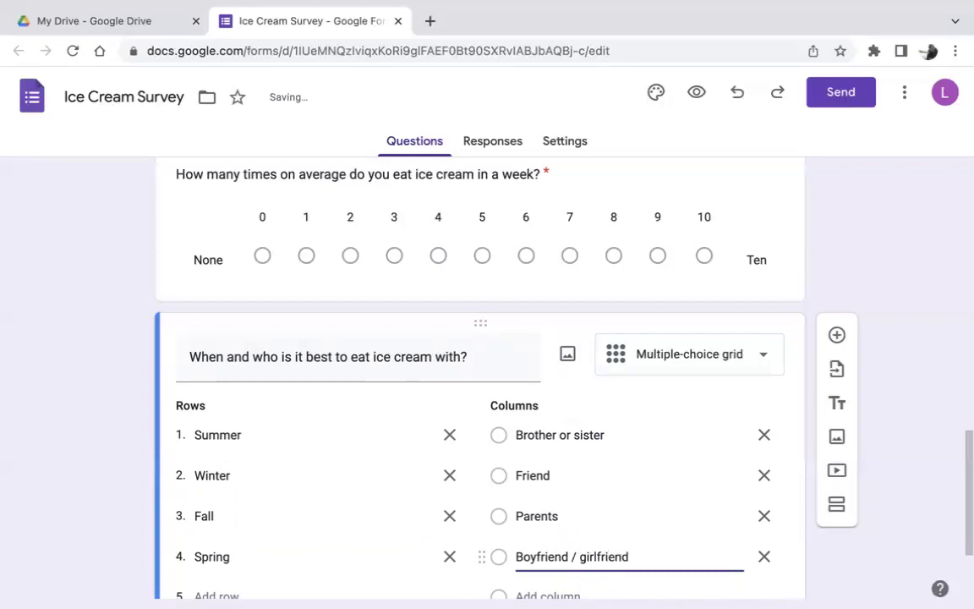
click(686, 419)
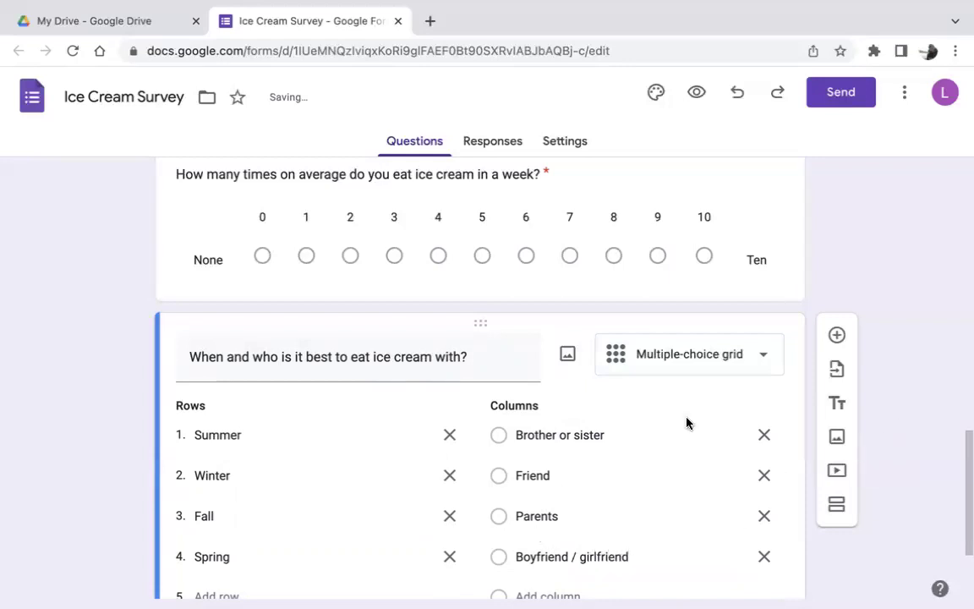
Add a new question below the multiple-choice grid question and set its type to Time
scroll(463, 326, down, 1)
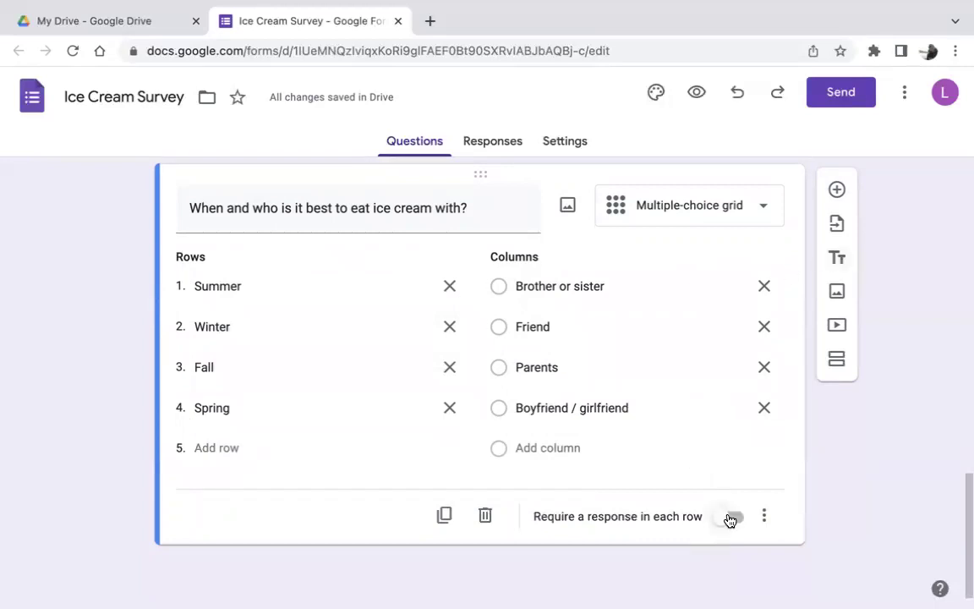
click(837, 188)
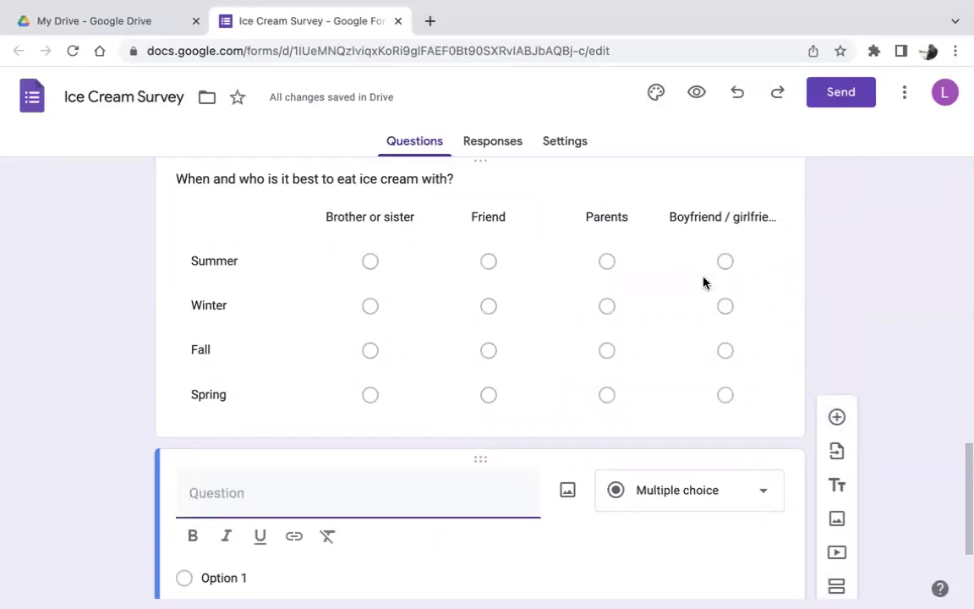
scroll(656, 285, down, 2)
click(688, 345)
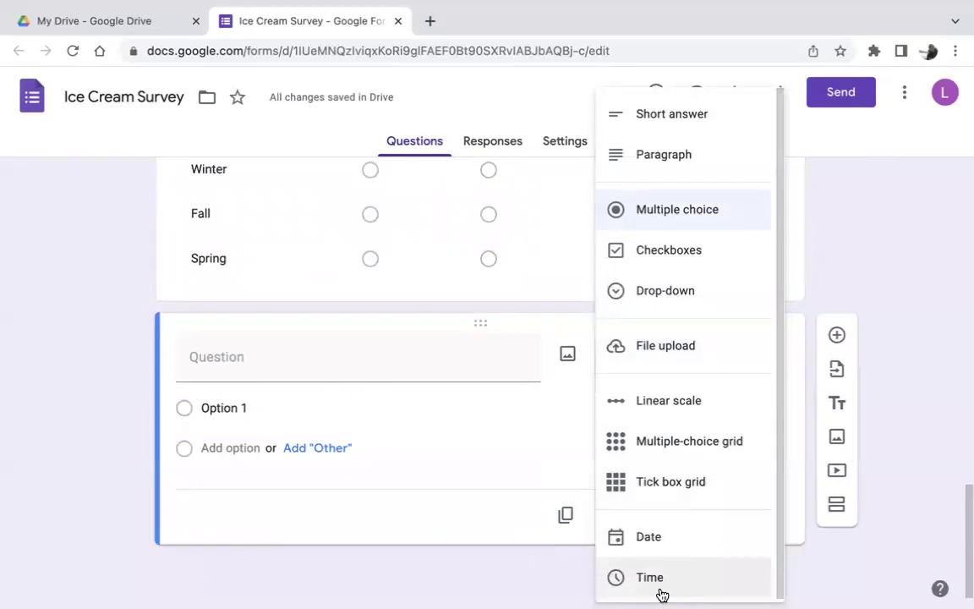
click(661, 592)
Enter "When is the best time to eat ice cream?" as the time question's text and make the question required
click(330, 400)
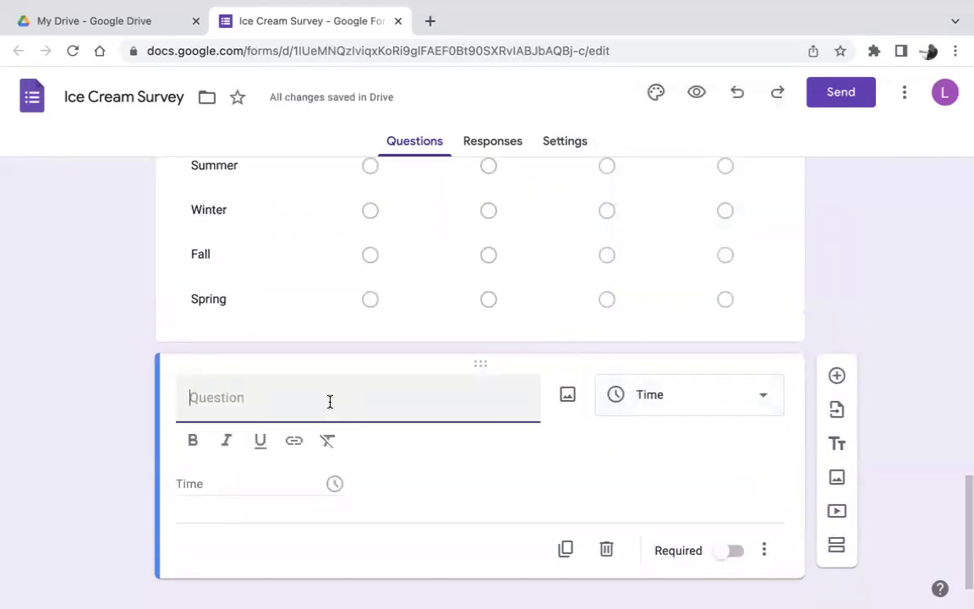
text(When is the )
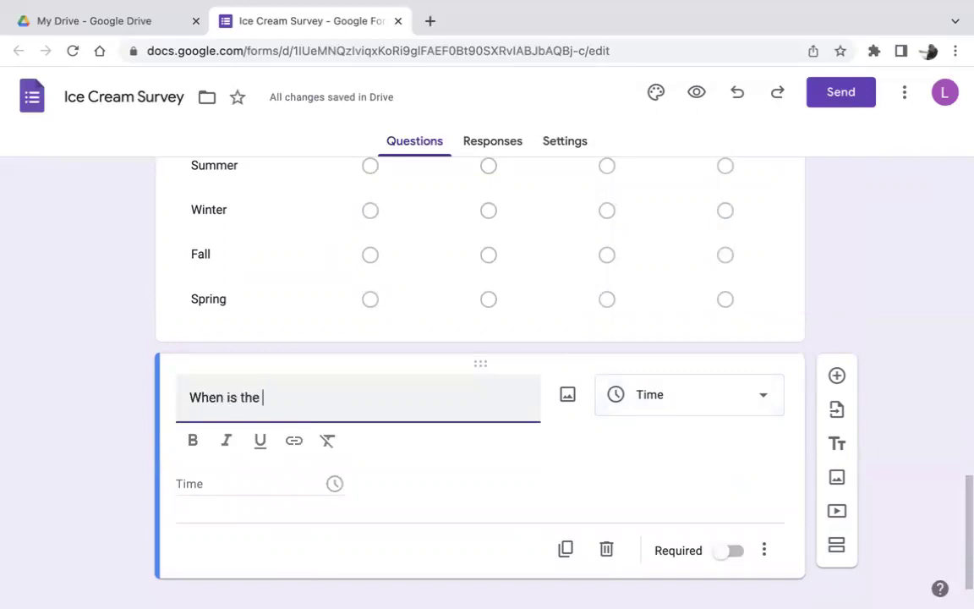
text(best tim)
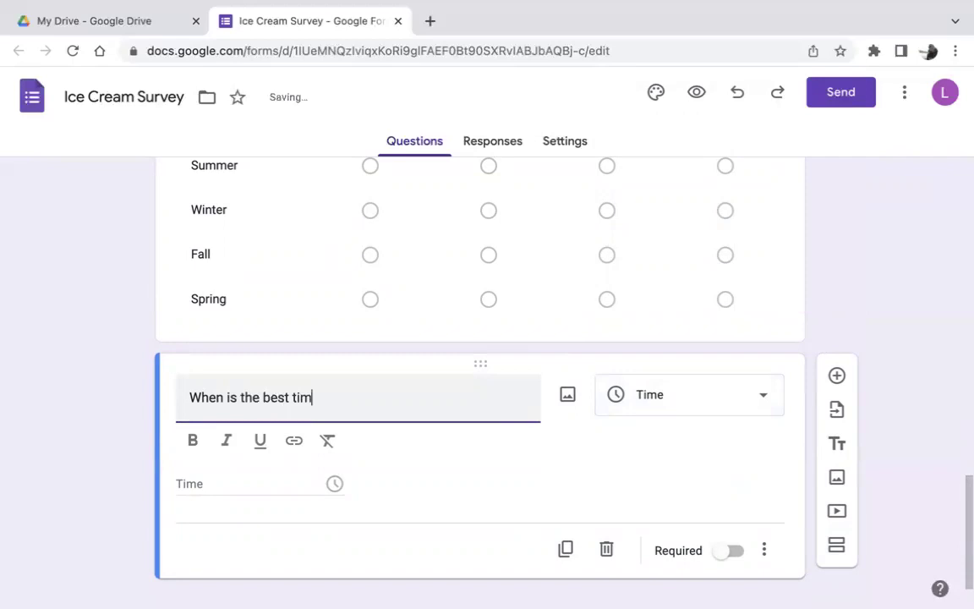
text(e to eat ice )
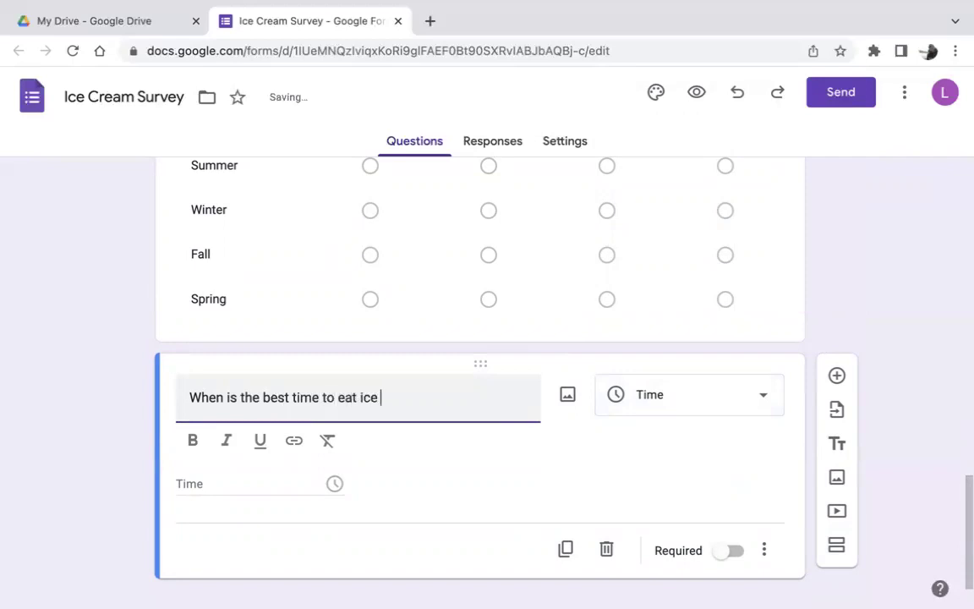
text(cream?)
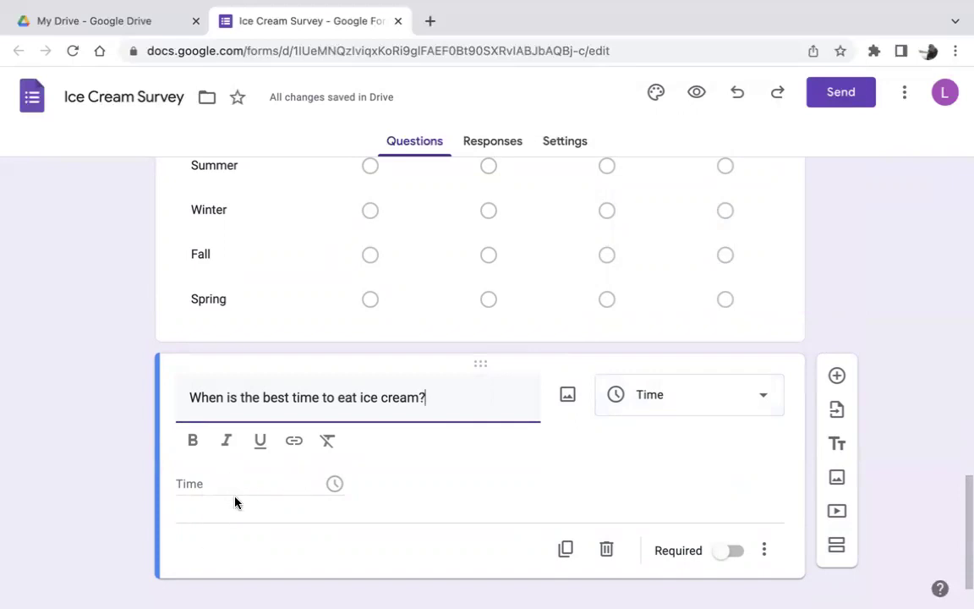
click(720, 558)
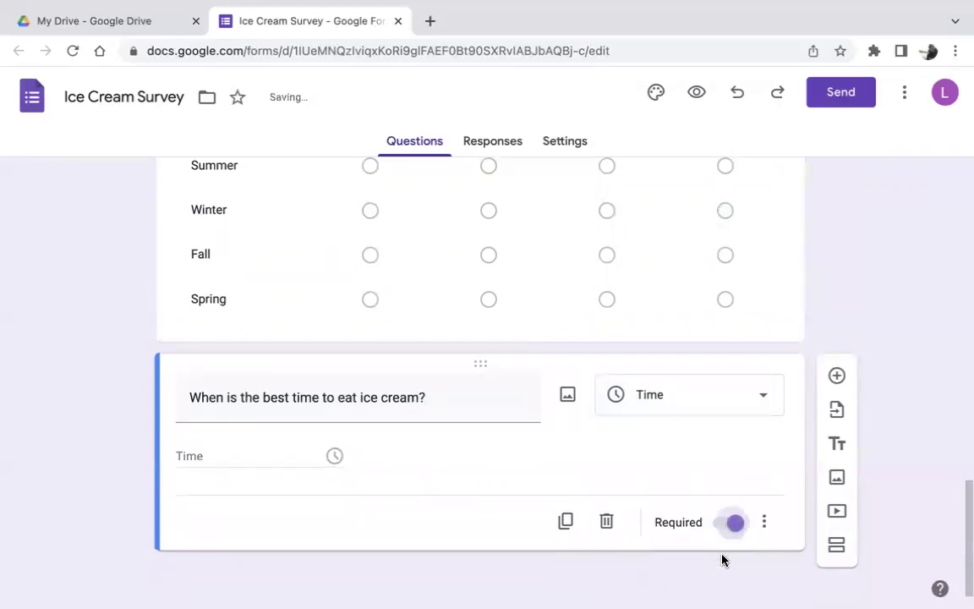
Add a new question below the time question and set its type to Date
click(836, 376)
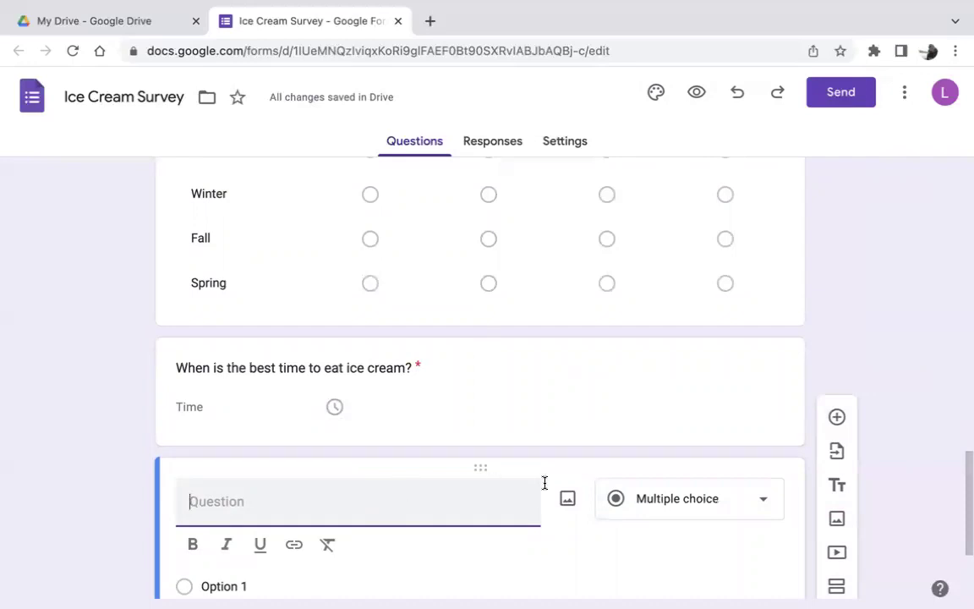
click(648, 498)
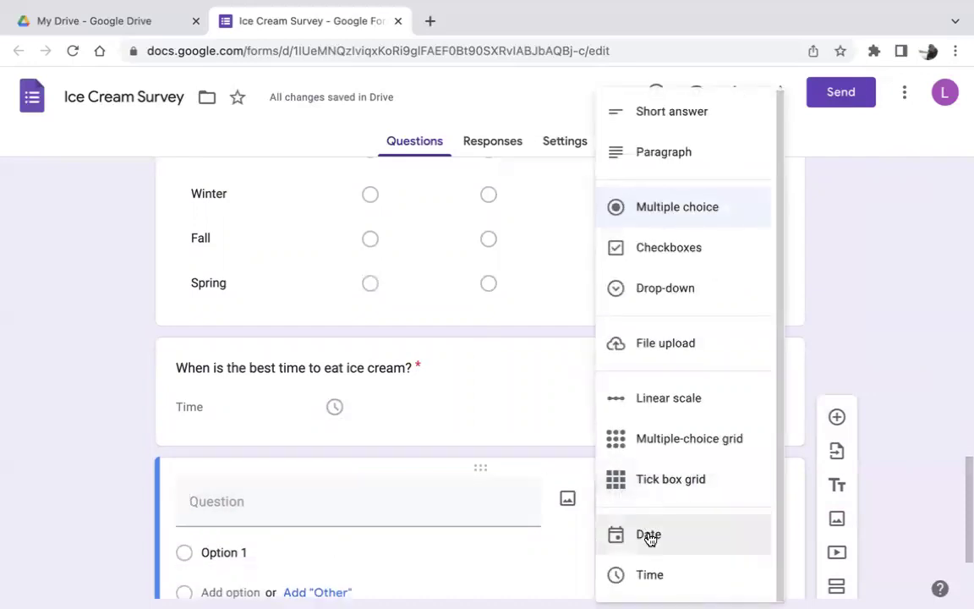
click(648, 533)
Enter "When is the last time you ate ice cream?" as the date question's text
click(345, 503)
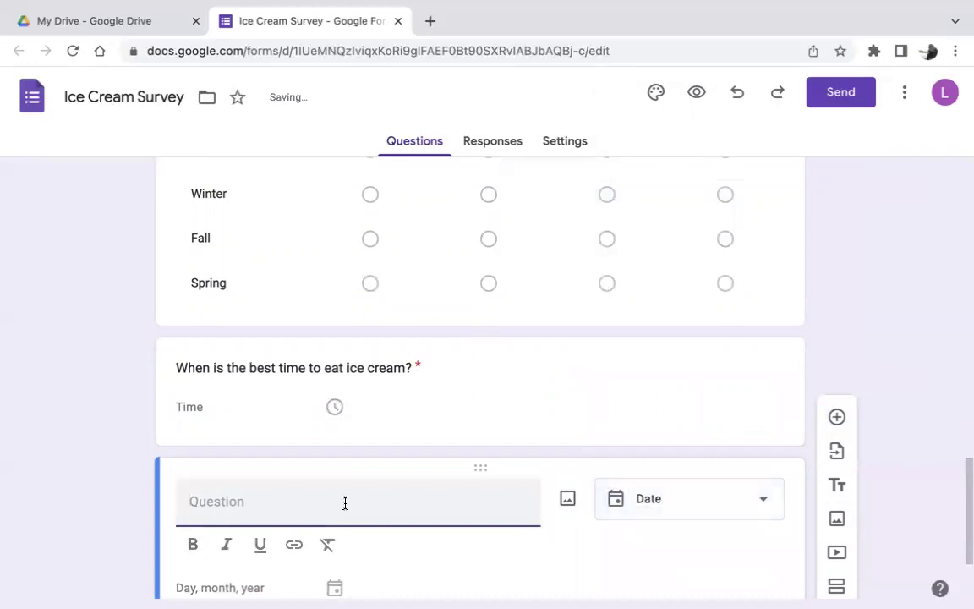
text(When is the )
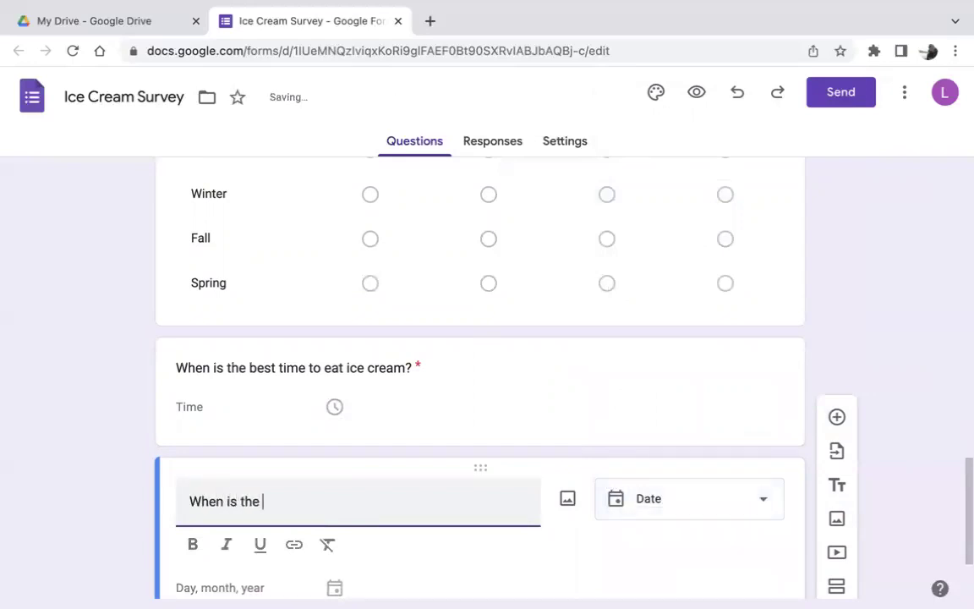
text(last time you)
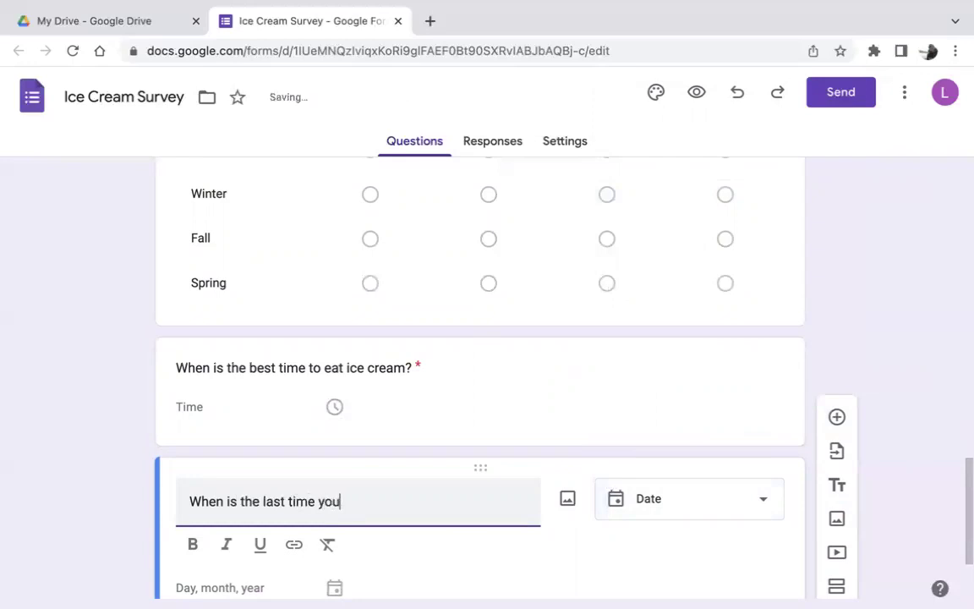
text( ate ice )
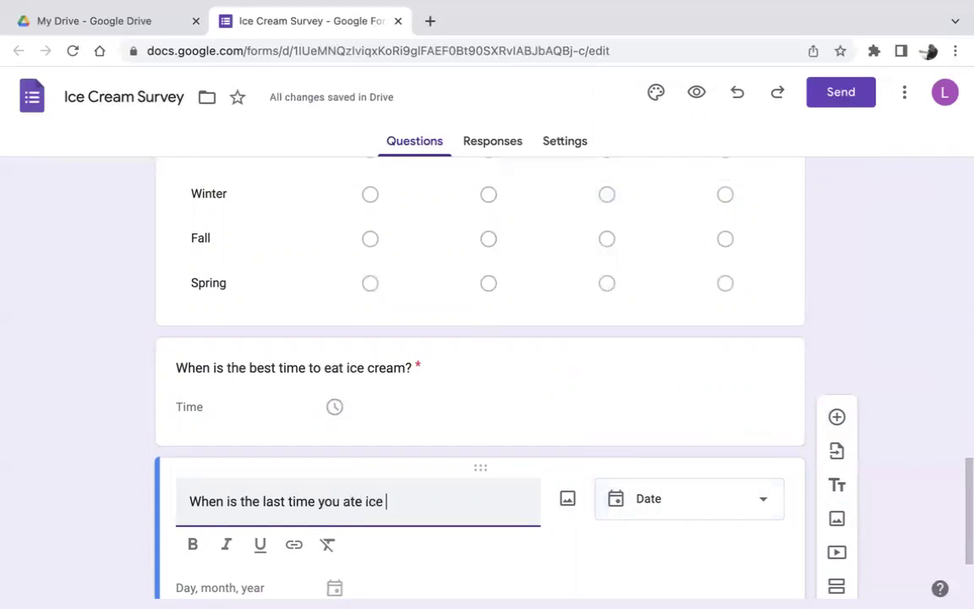
text(cream?)
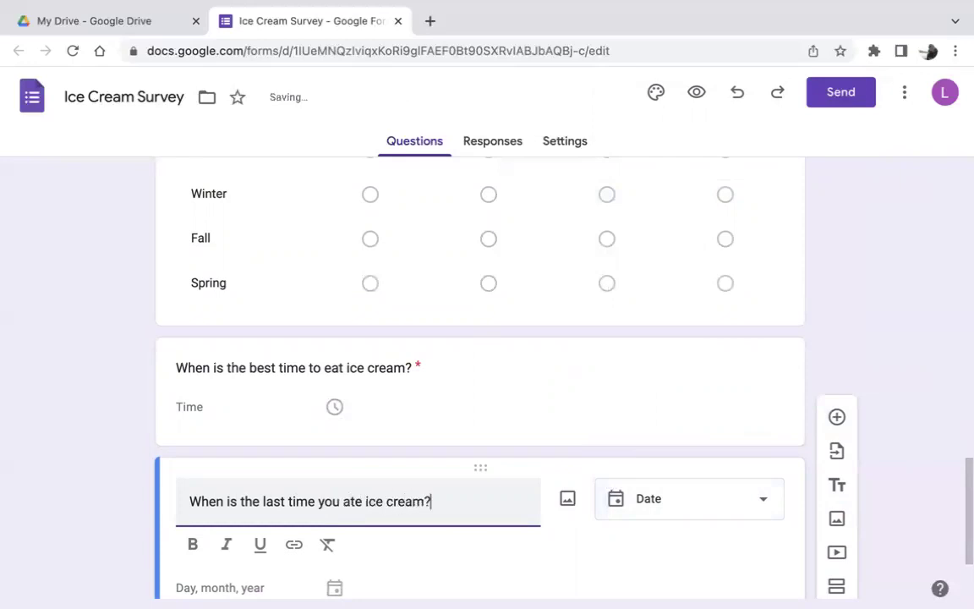
Move the date question above the "When is the best time to eat ice cream?" question
scroll(387, 463, down, 3)
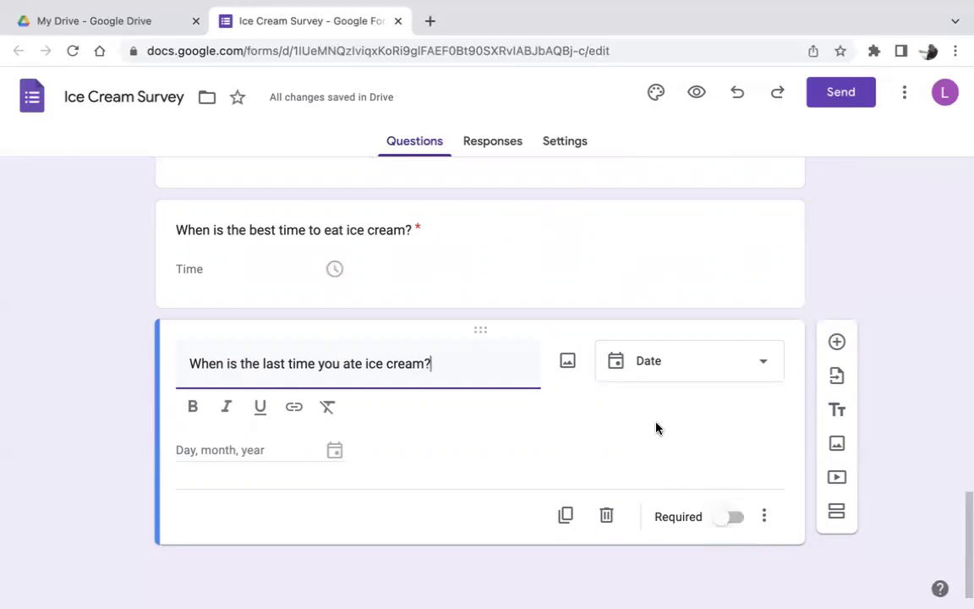
scroll(650, 419, up, 1)
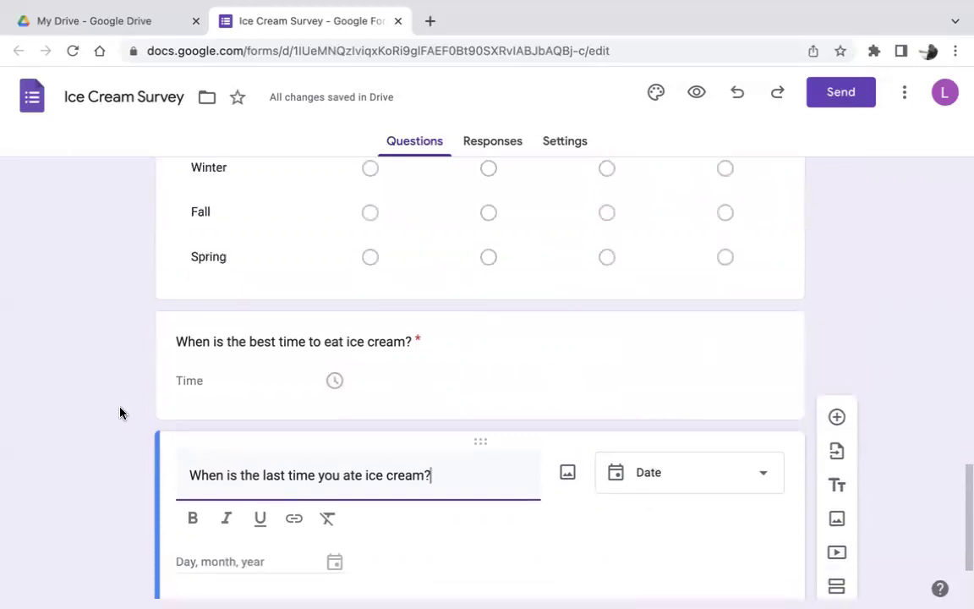
click(281, 340)
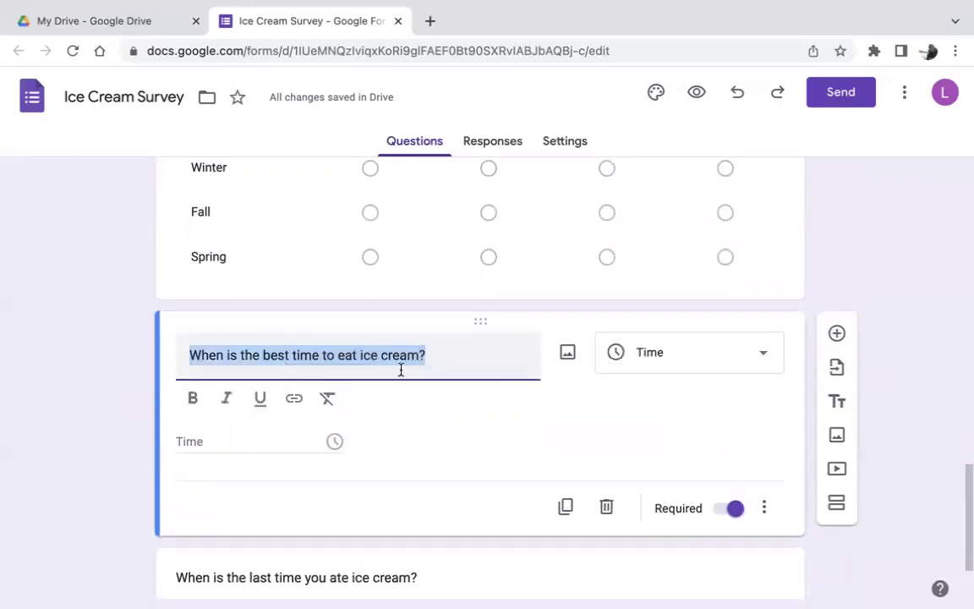
scroll(394, 377, down, 1)
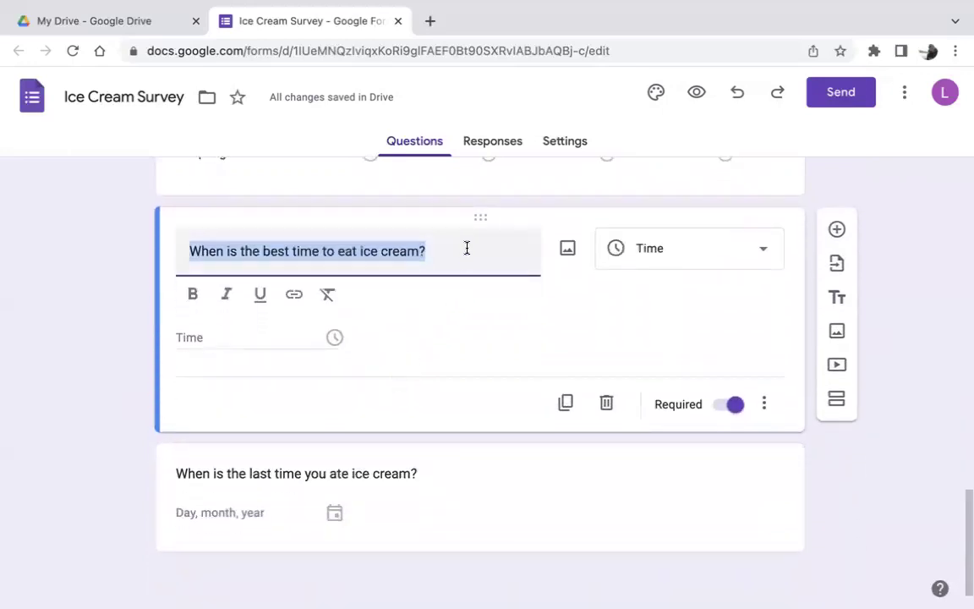
click(436, 470)
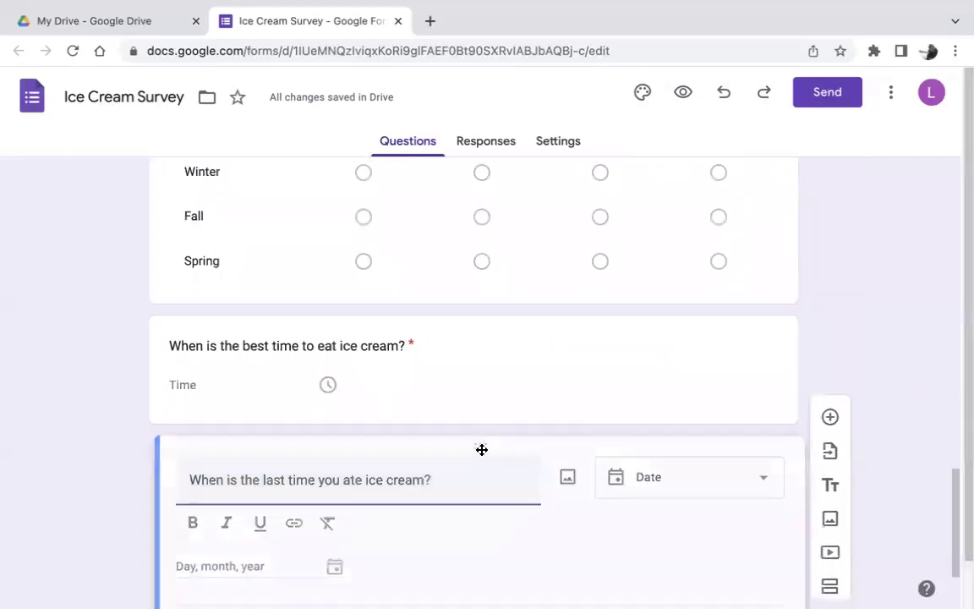
click(480, 445)
drag(480, 445, 464, 404)
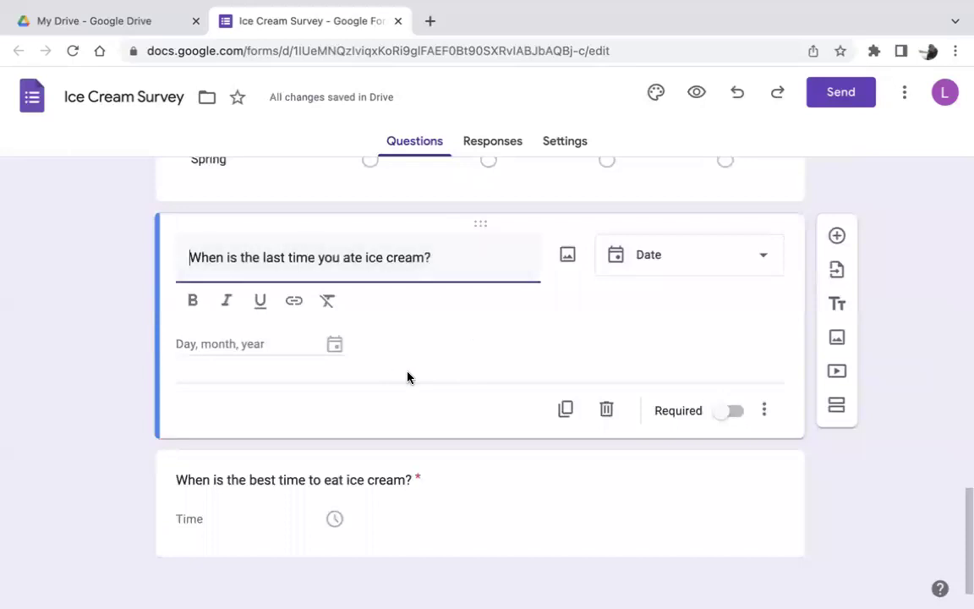
Add a new question below the time question and set its type to Short answer
click(413, 473)
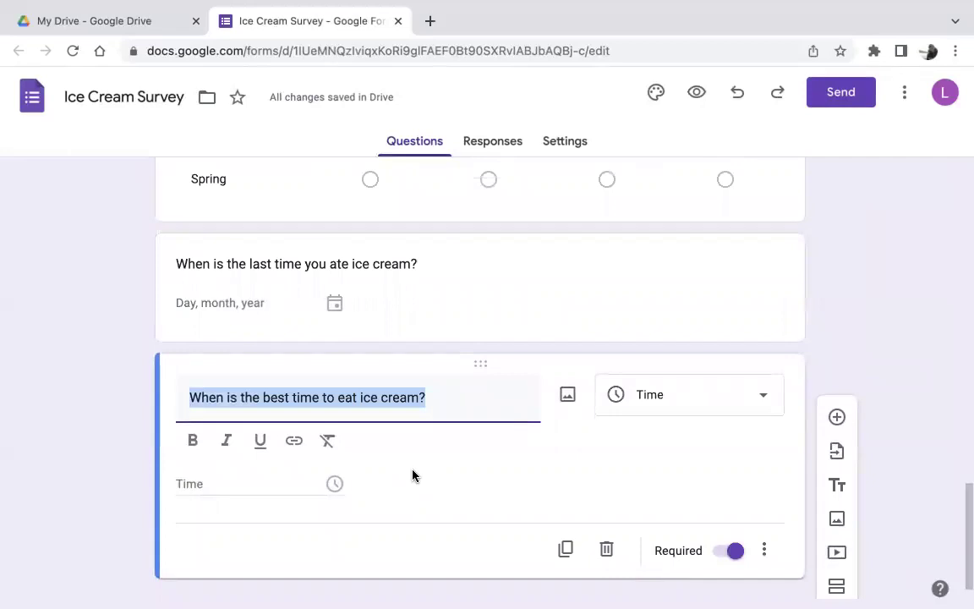
click(836, 418)
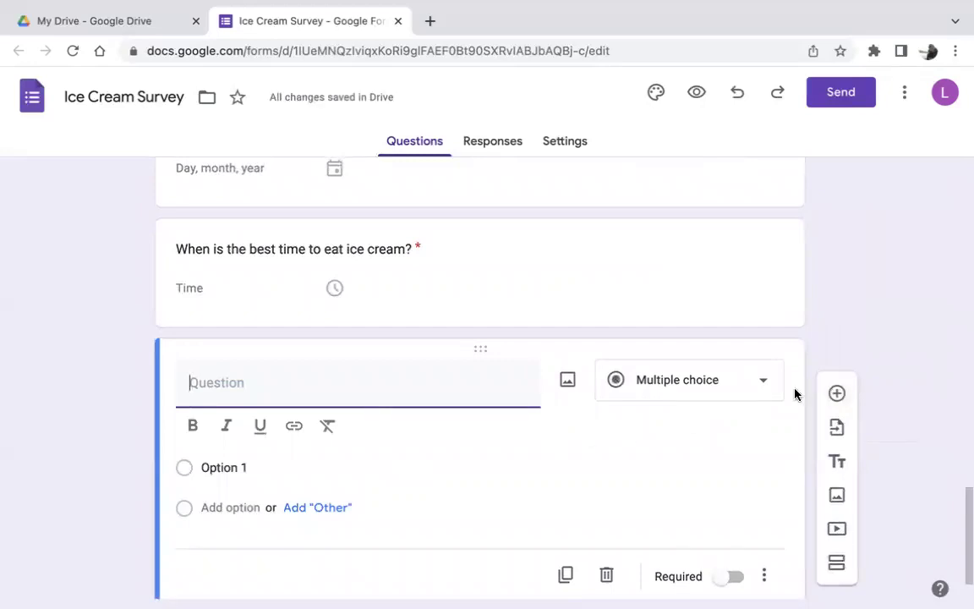
click(735, 382)
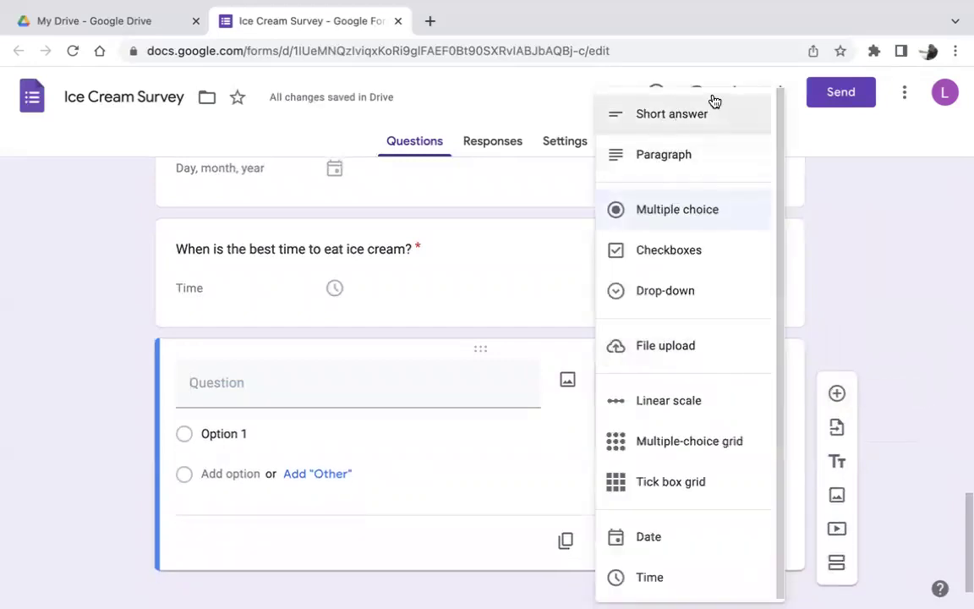
click(700, 124)
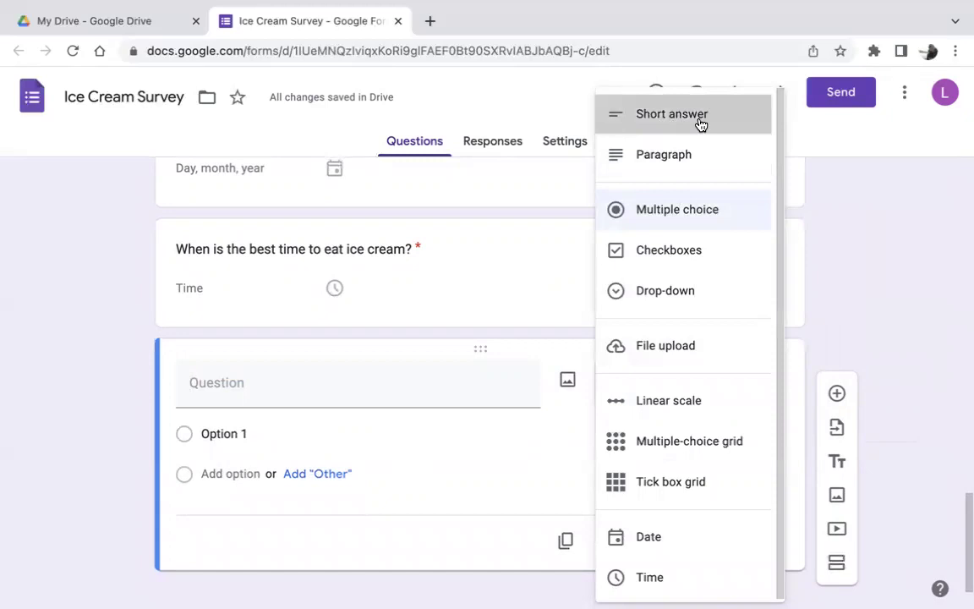
Enter "If you created a new ice cream shop, what would be a good name?" as the short-answer question's text and make the question required
click(293, 385)
text(If you created a new ice cream shop)
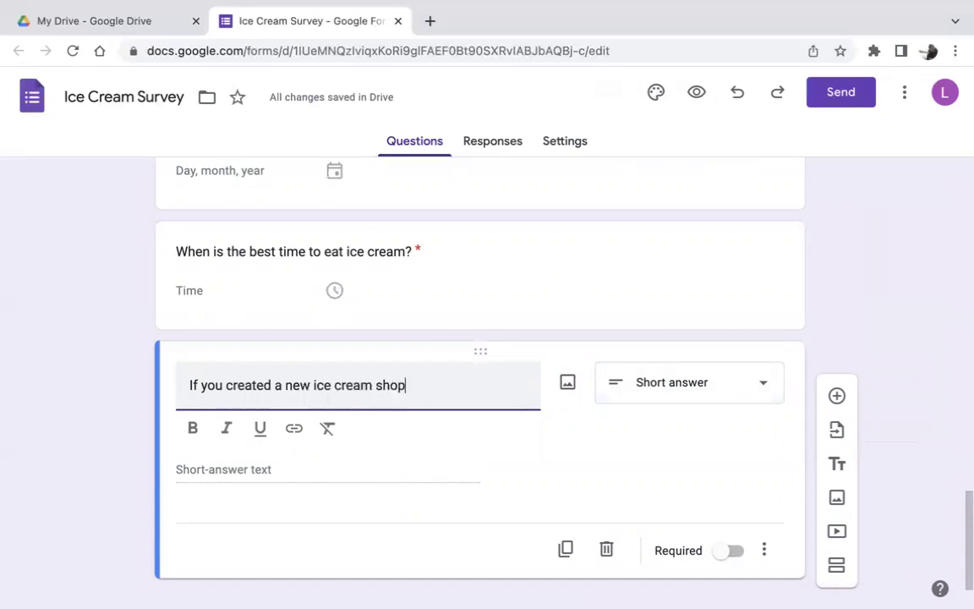
text(, w)
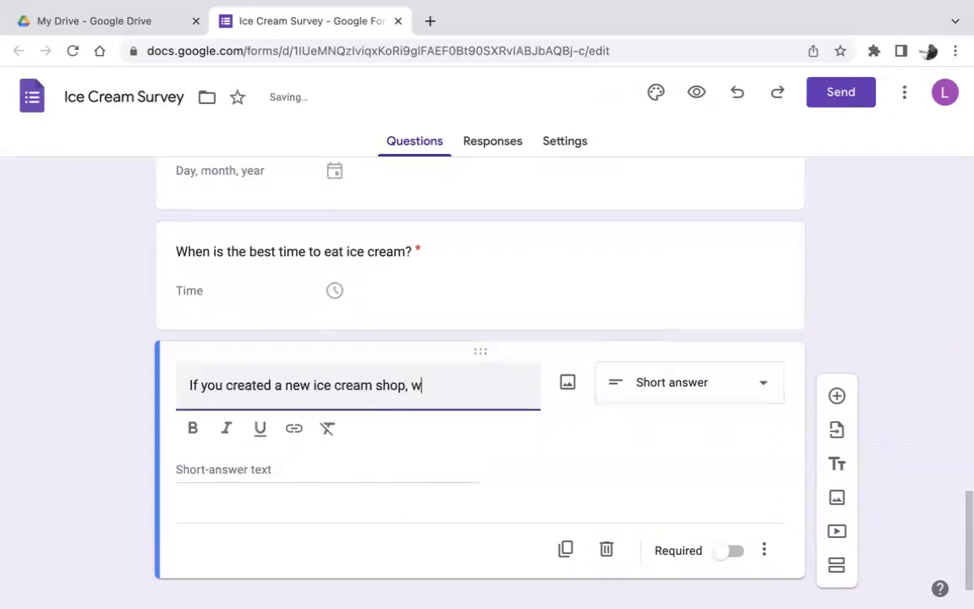
text(hat woul)
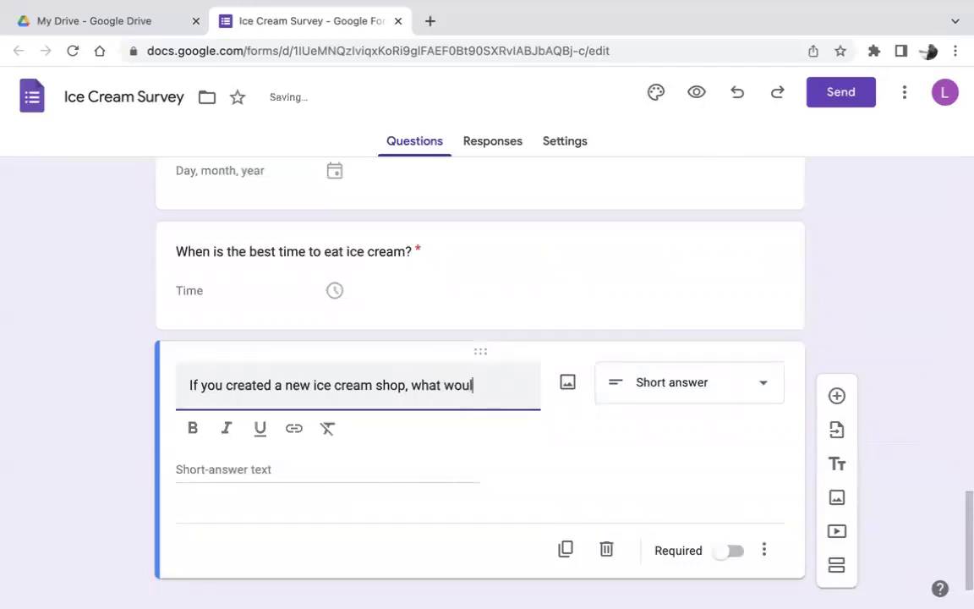
text(d be a good )
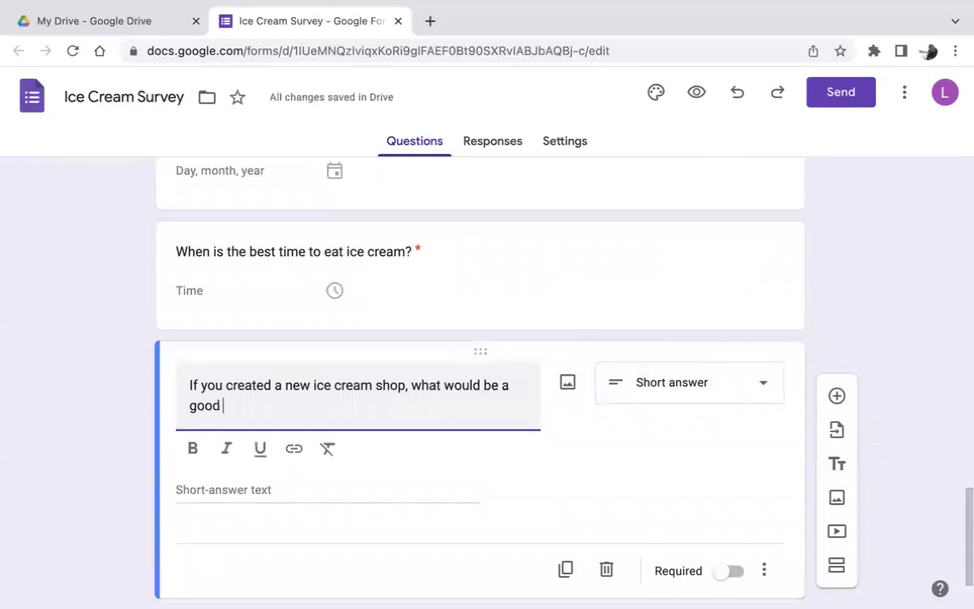
text(name?)
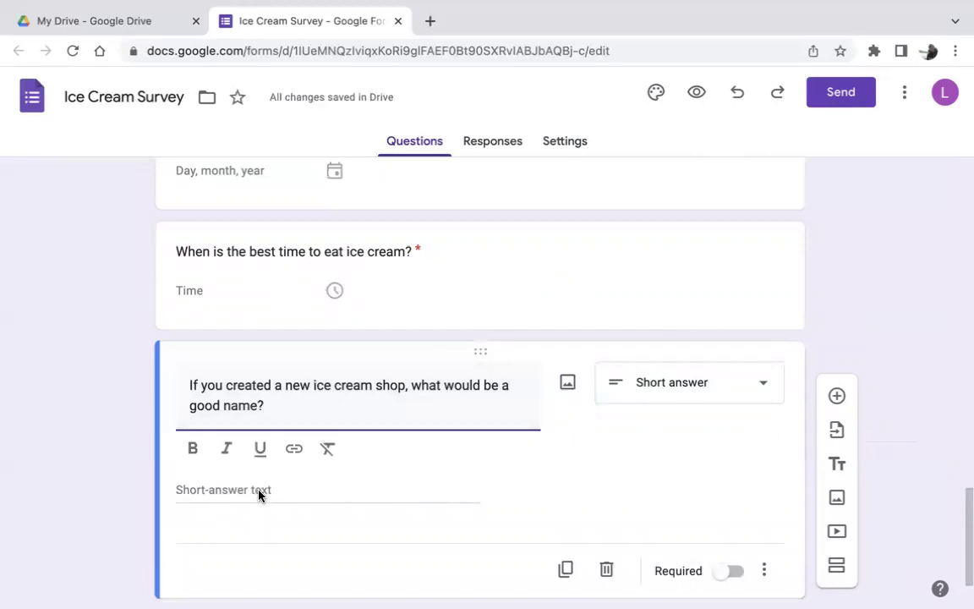
click(731, 572)
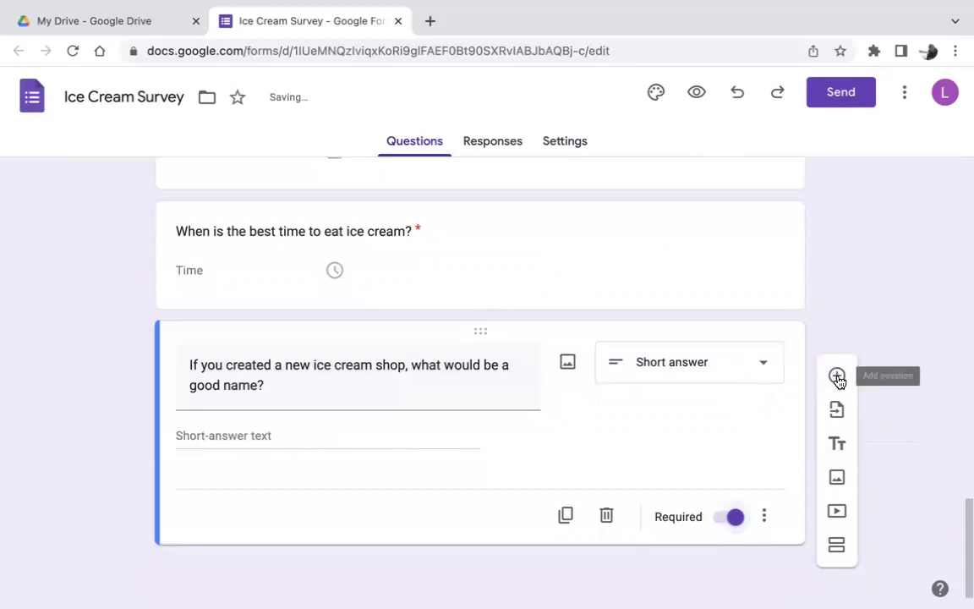
Add a new question below the short-answer question and set its type to Paragraph
click(837, 376)
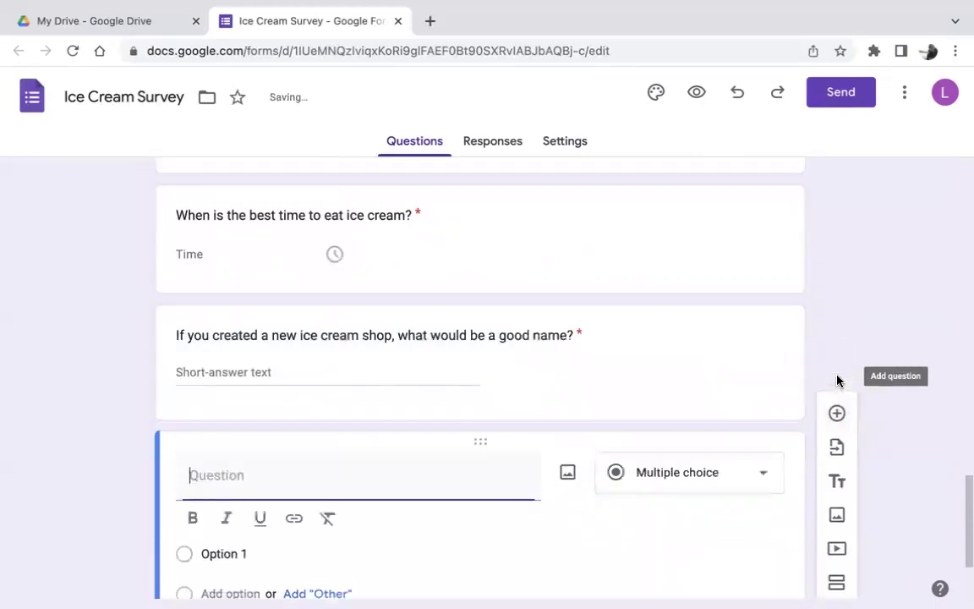
click(698, 470)
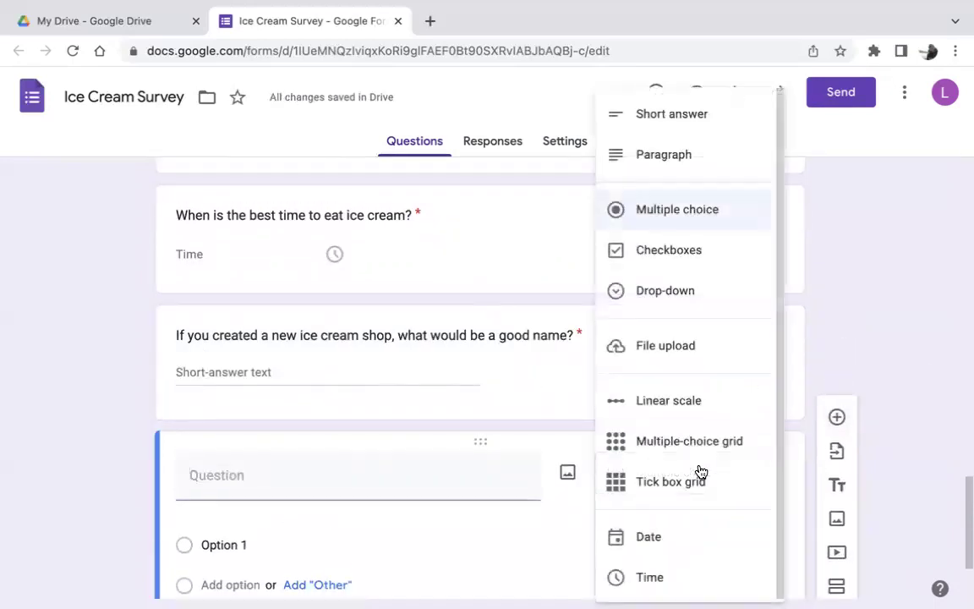
click(670, 154)
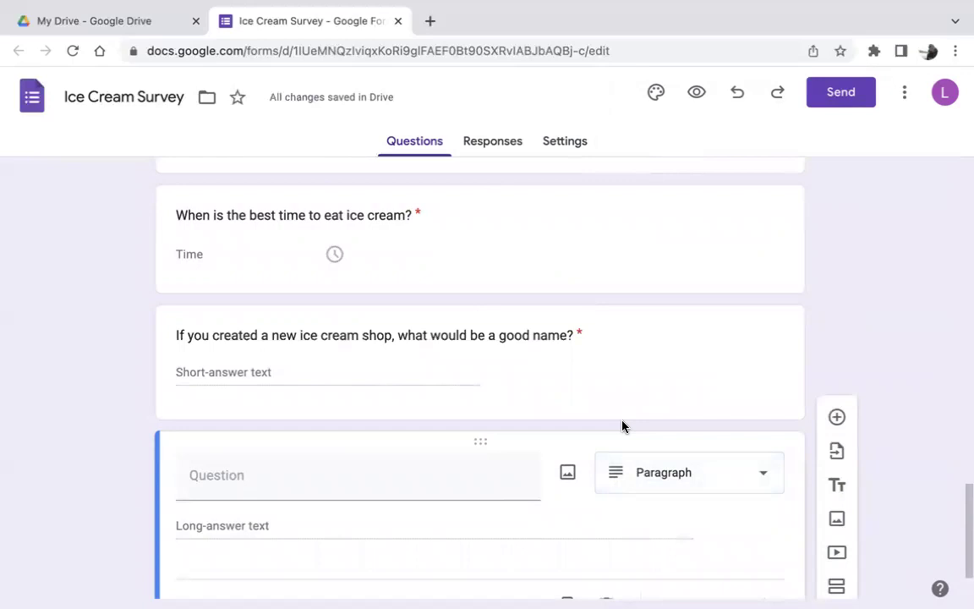
Enter "Do you think ice cream is / can be healthy? Explain why or why not?" as the paragraph question's text and make it required
click(320, 482)
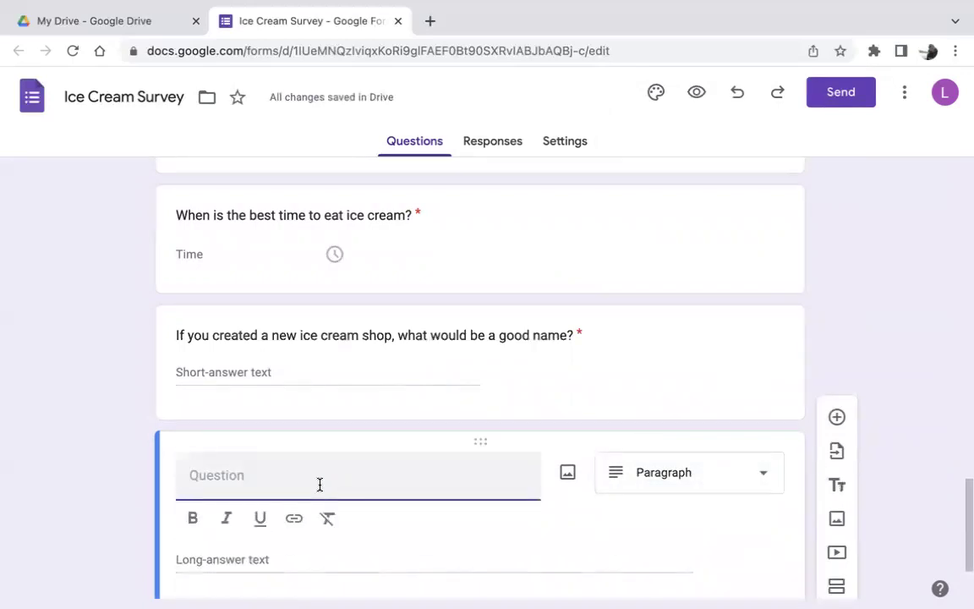
text(Do you think)
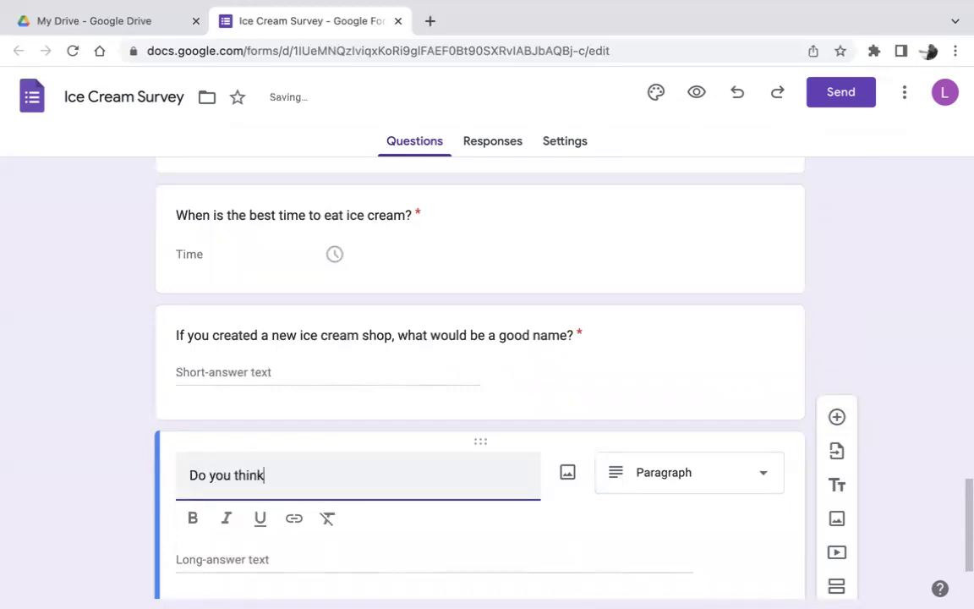
text( ice c)
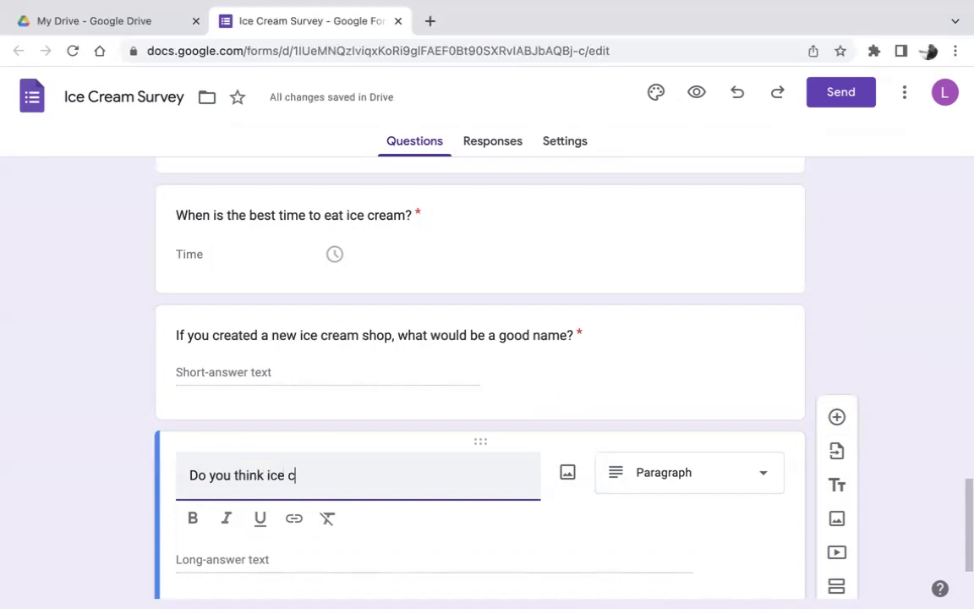
text(ream i)
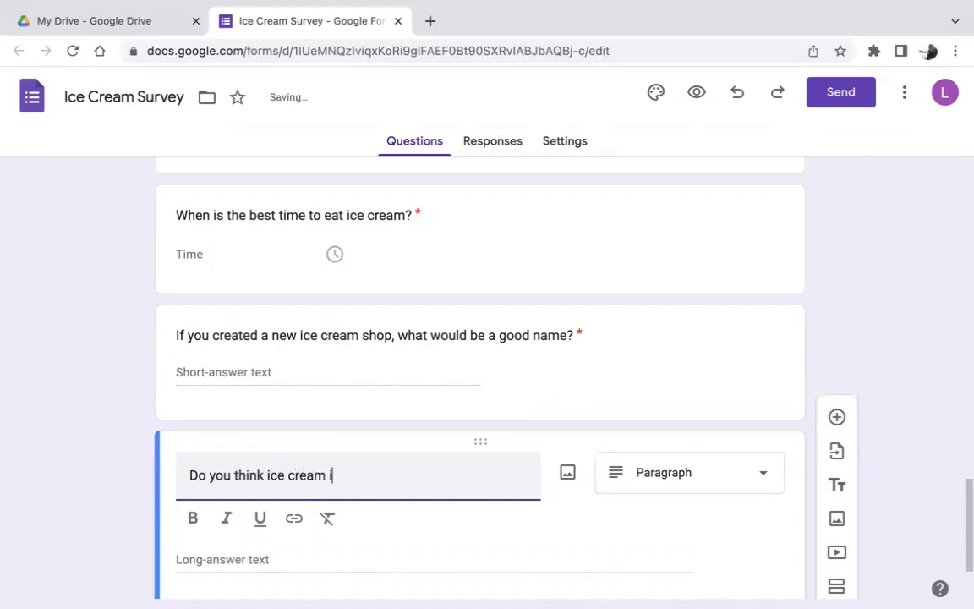
text(s / can)
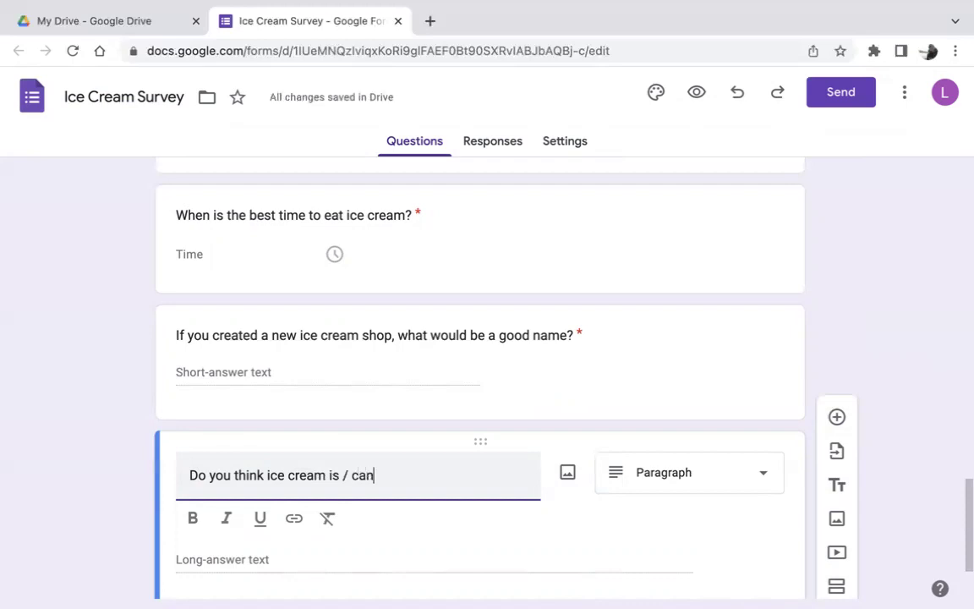
text( be healthy)
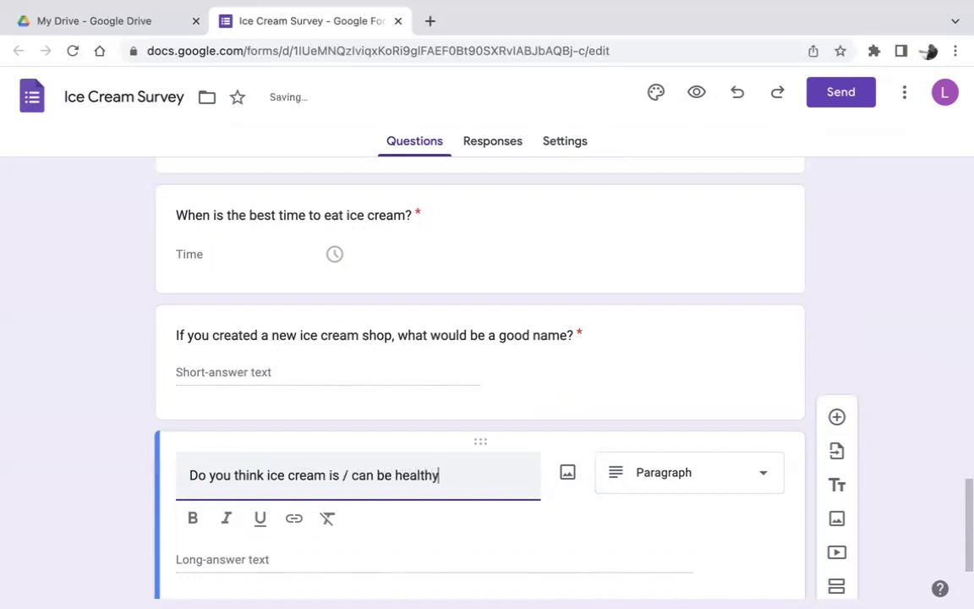
text(? Ex)
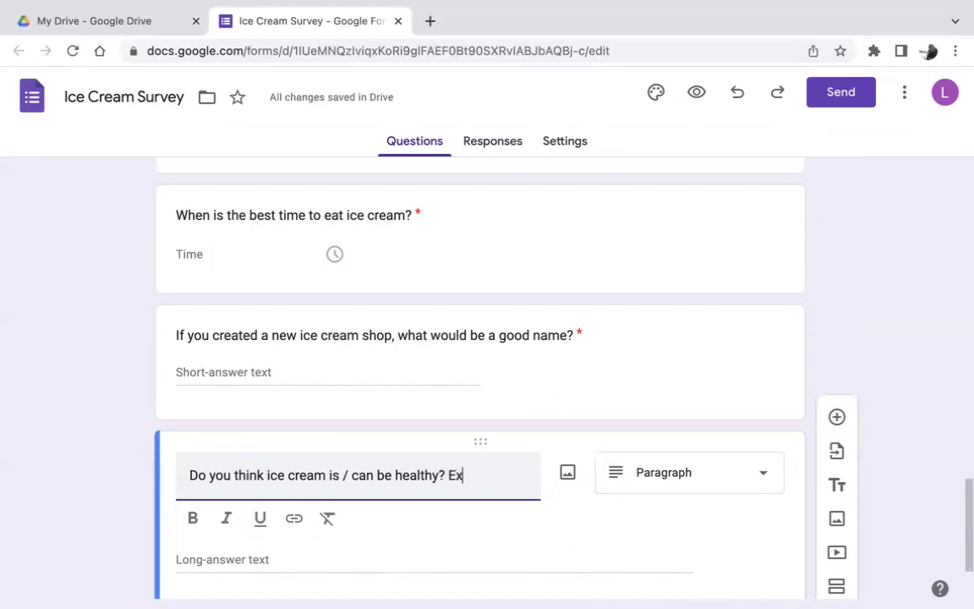
text(plain w)
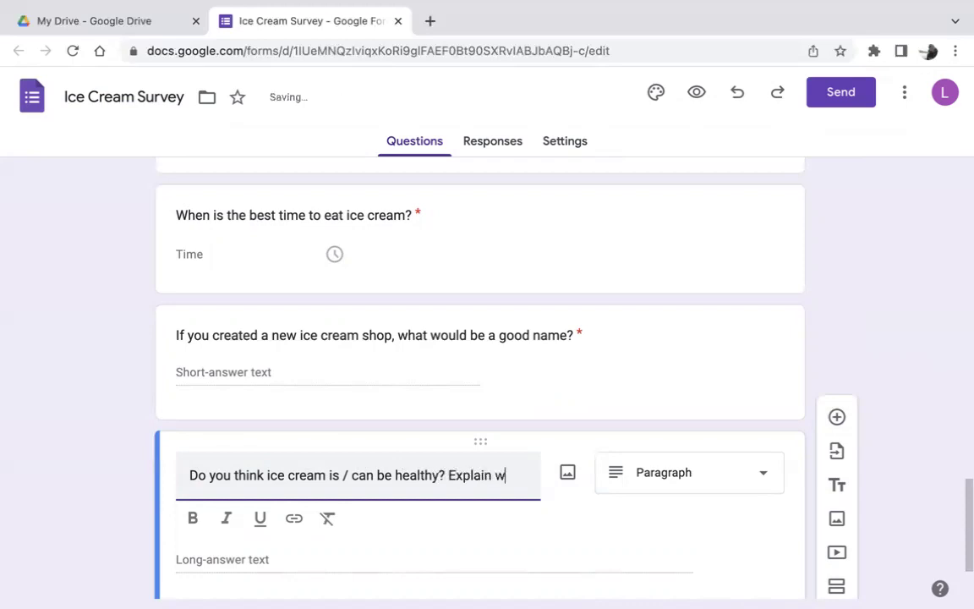
text(hy or w)
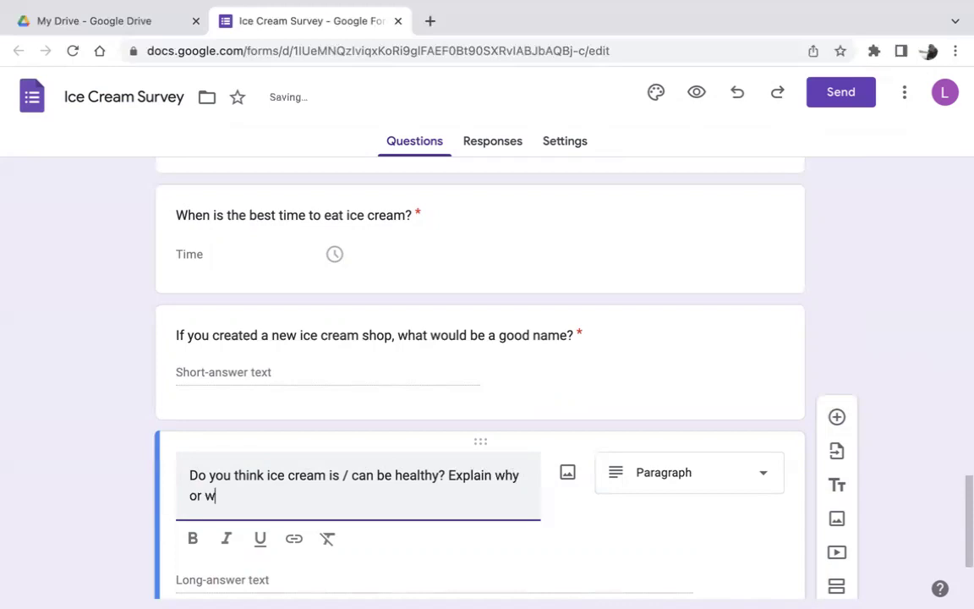
text(hy not?)
scroll(393, 492, down, 2)
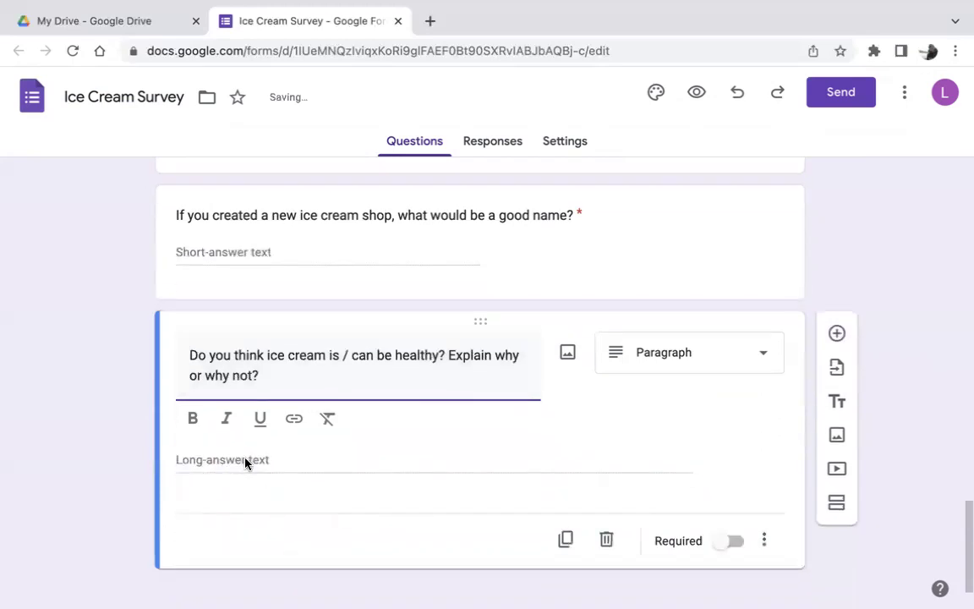
click(732, 542)
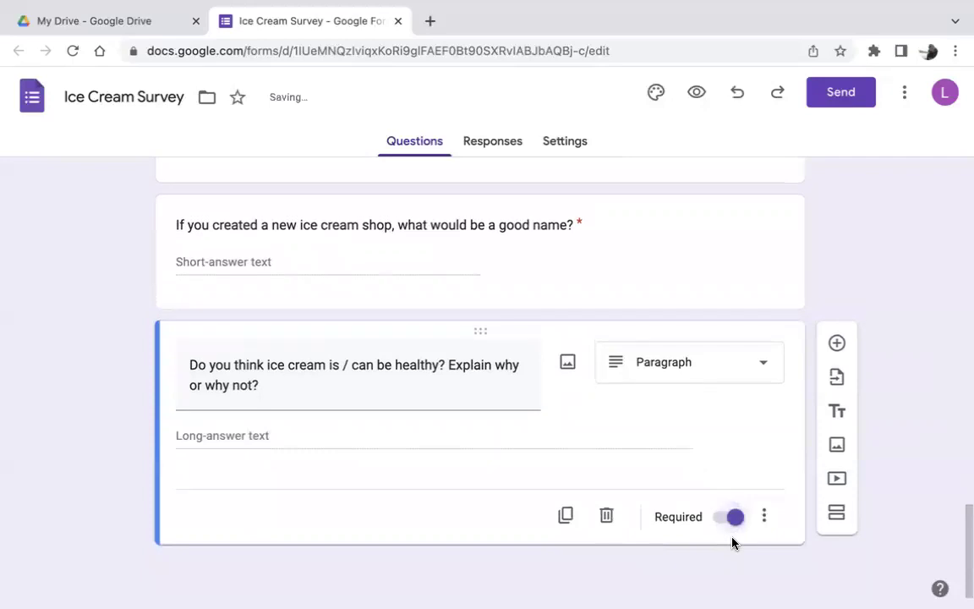
click(836, 345)
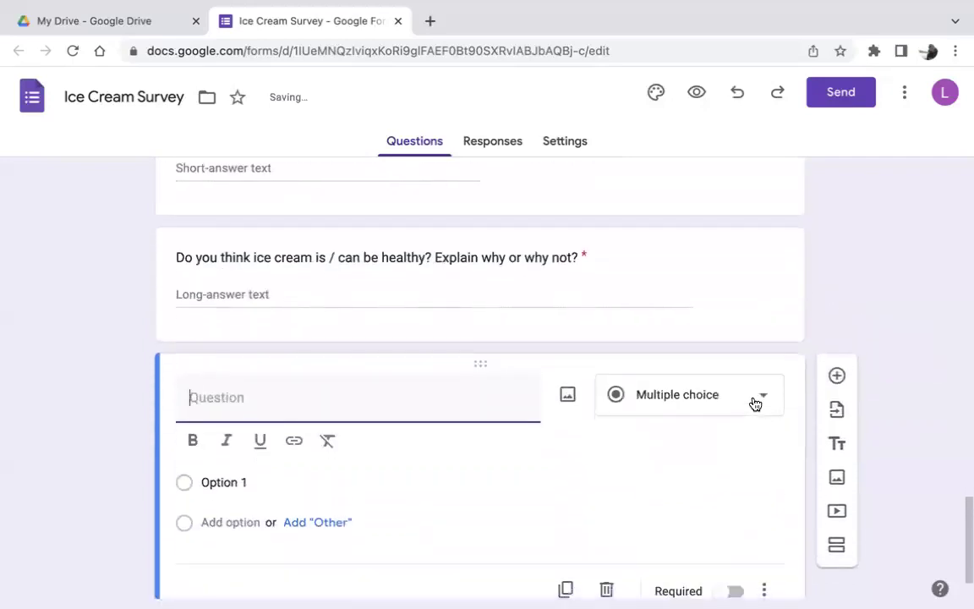
click(752, 403)
click(676, 480)
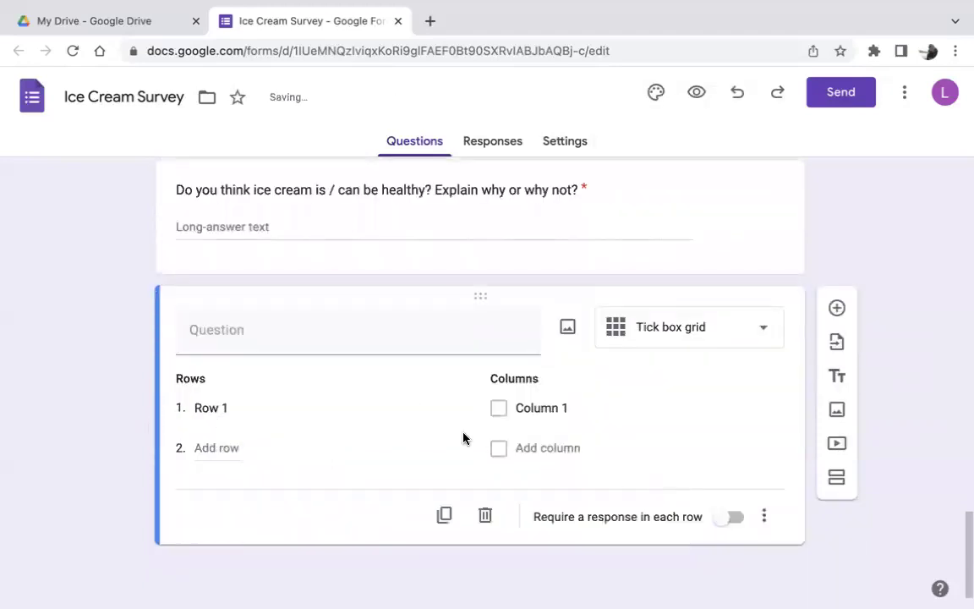
click(484, 518)
Review the rows and columns of the "When and who is it best to eat ice cream with?" grid and the rest of the form's questions
scroll(483, 526, up, 5)
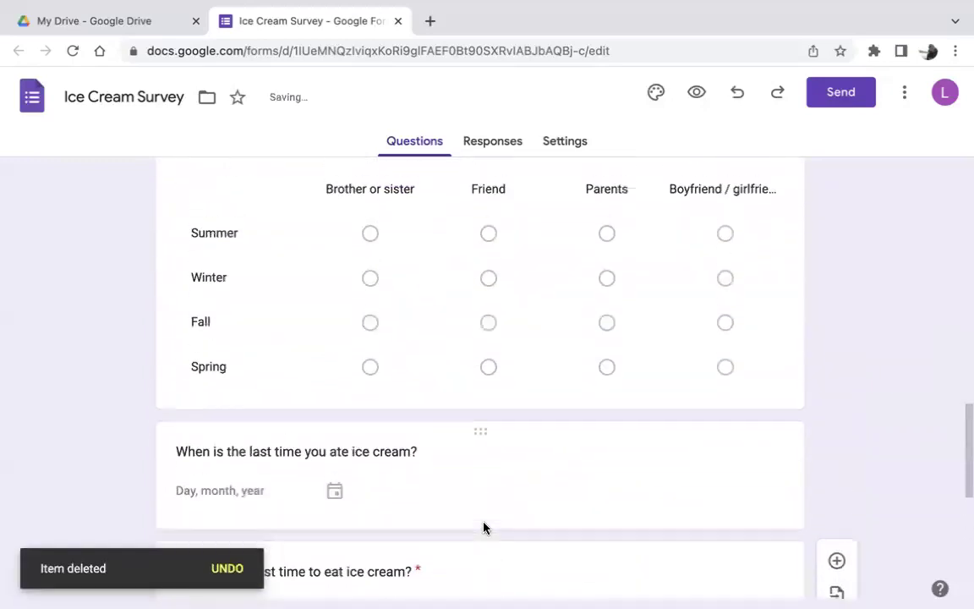
click(463, 400)
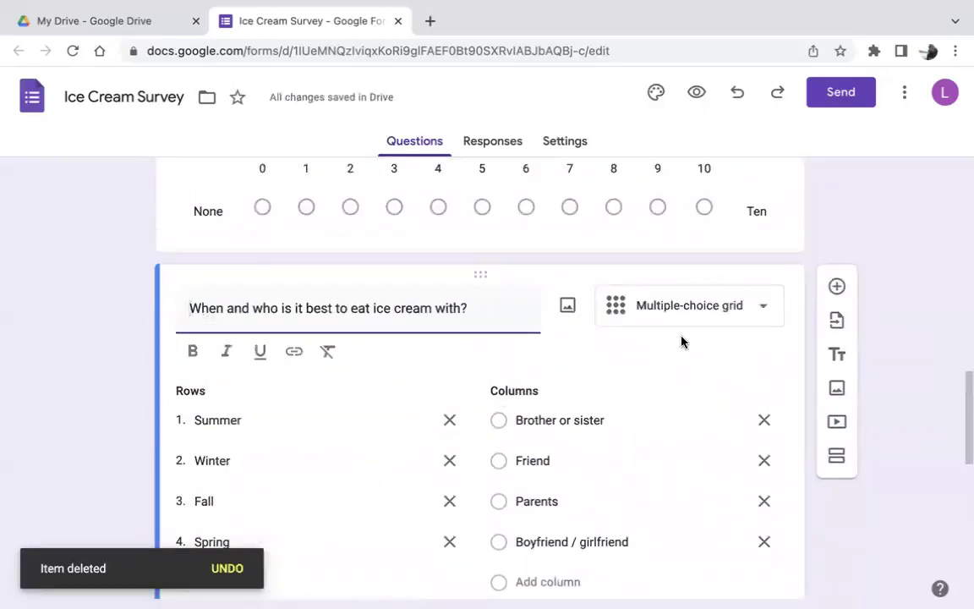
scroll(703, 329, down, 1)
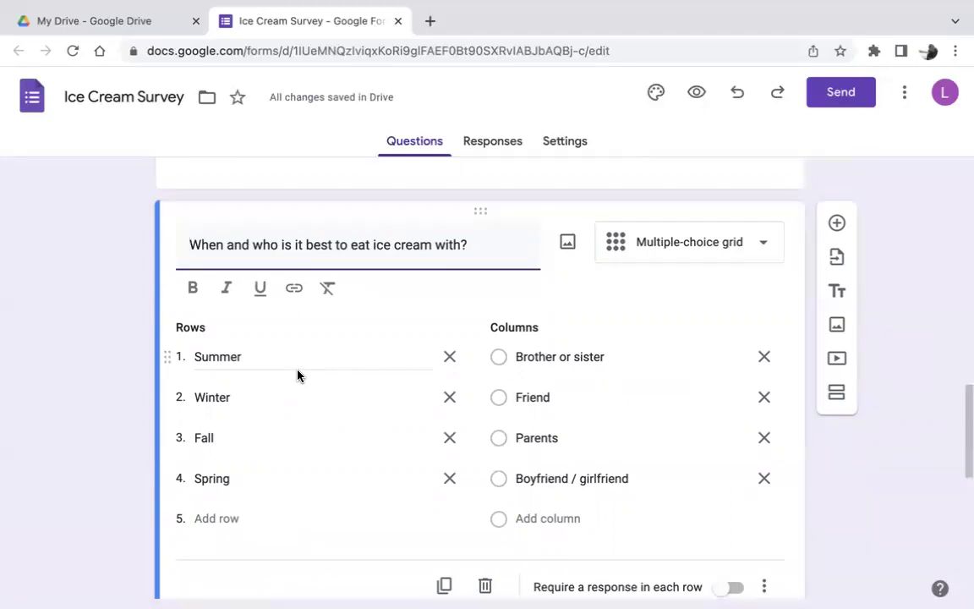
scroll(498, 395, down, 7)
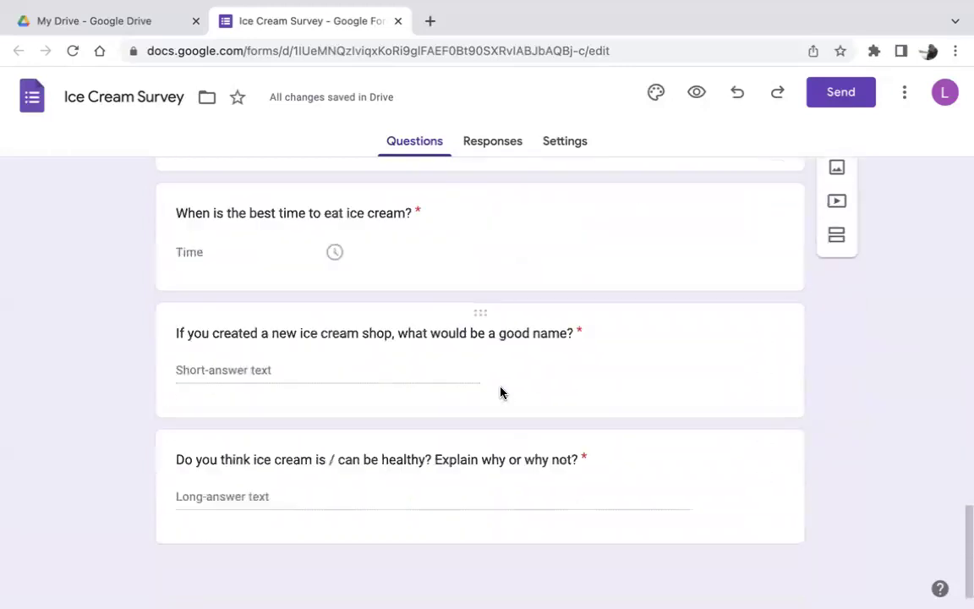
scroll(880, 536, up, 15)
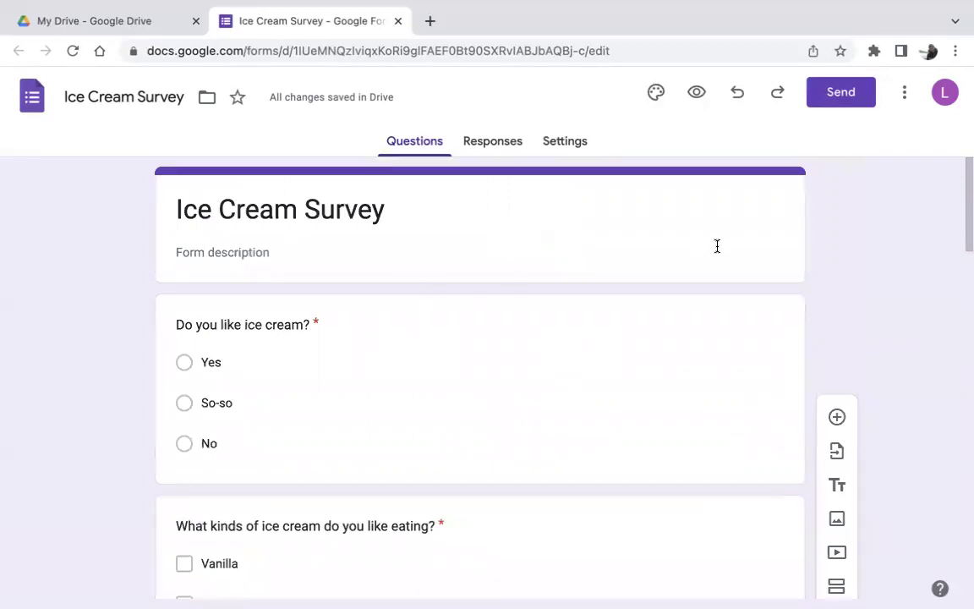
Open the form's sending options and examine the email, link and embed HTML sharing methods
click(840, 100)
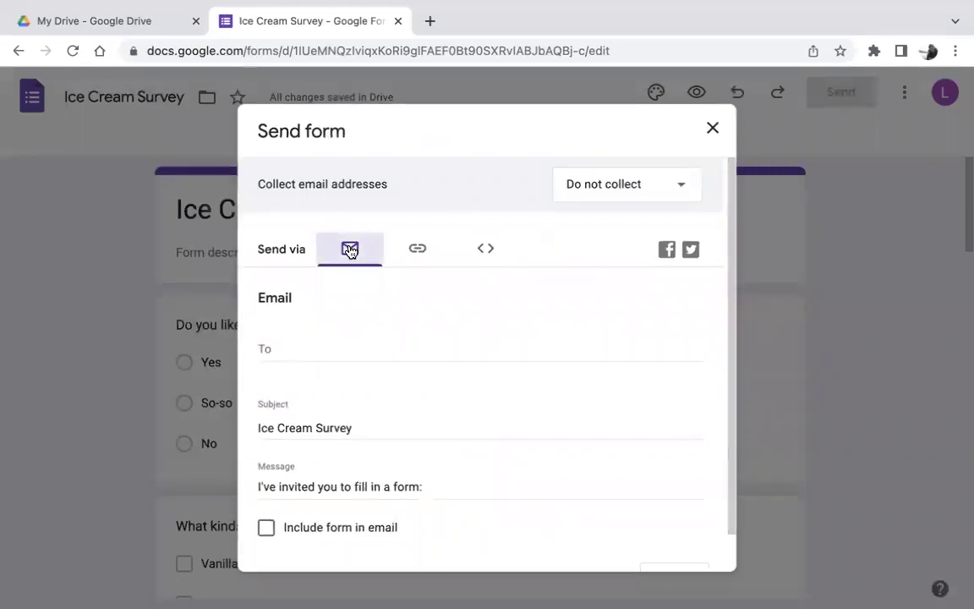
click(416, 251)
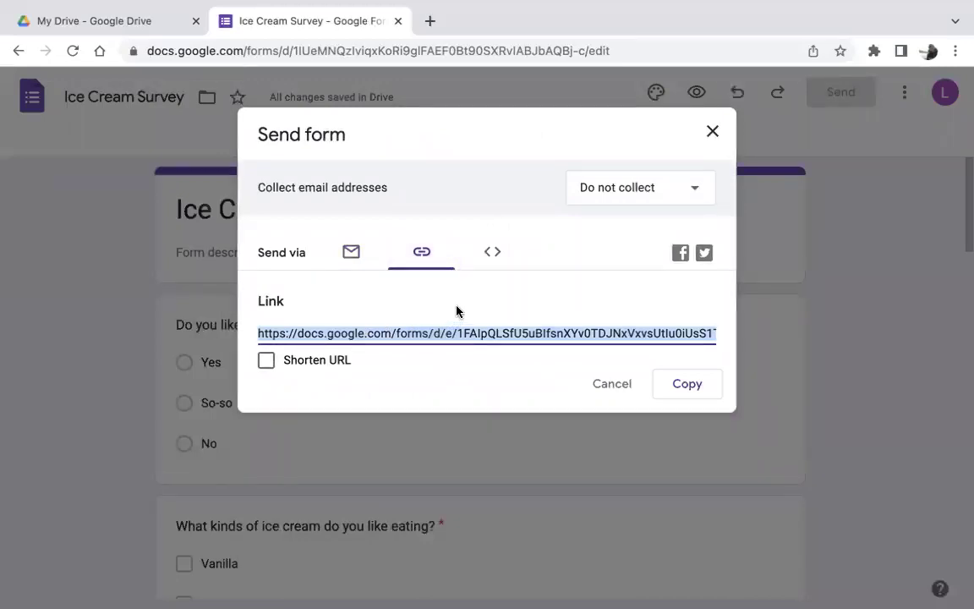
click(494, 259)
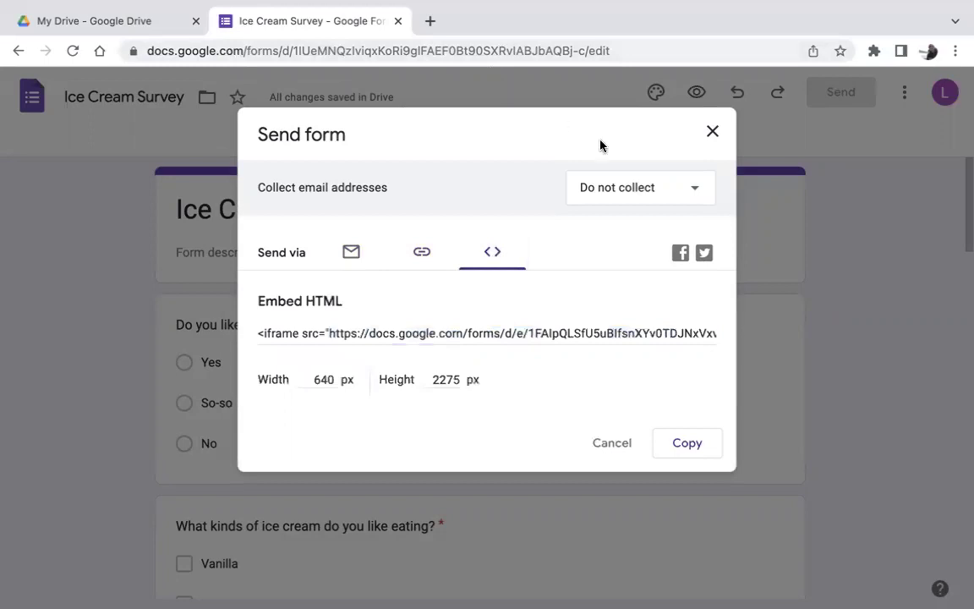
mouse_move(402, 2)
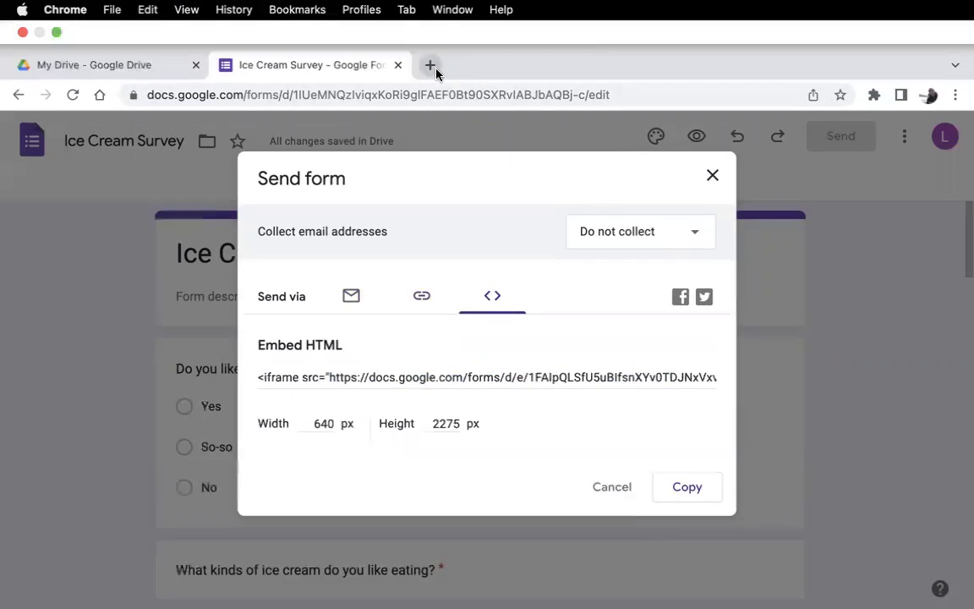